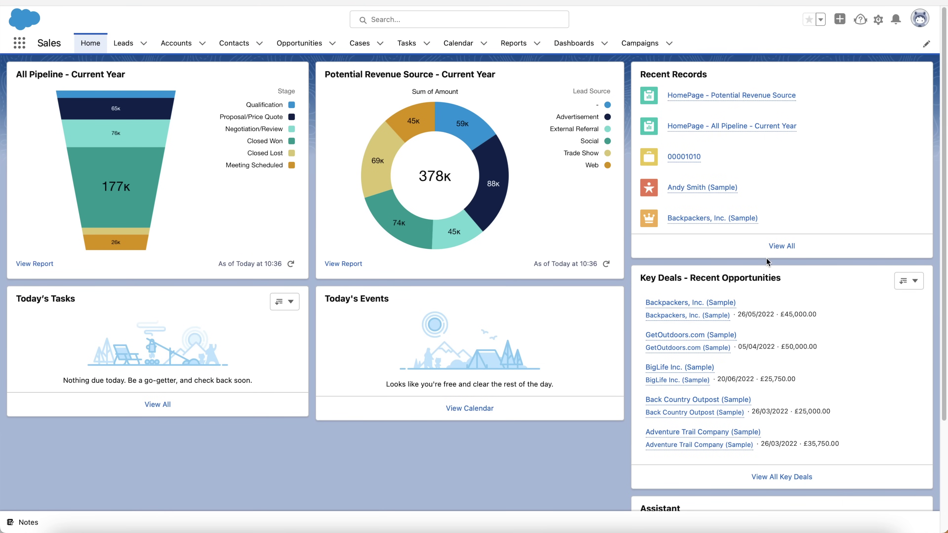
Open the Leads list and switch to the All Open Leads view
scroll(767, 258, "down", 3)
scroll(763, 223, "down", 3)
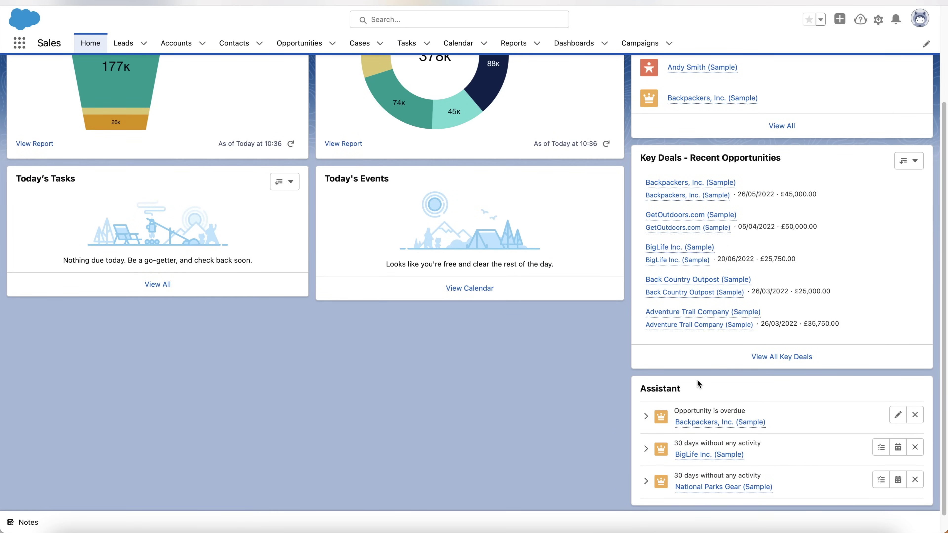
scroll(699, 384, "up", 5)
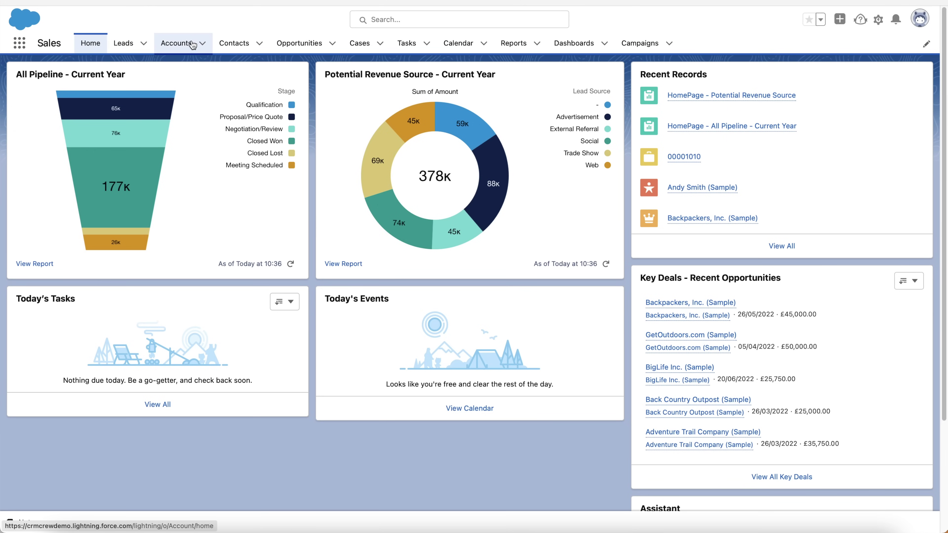
left_click(127, 44)
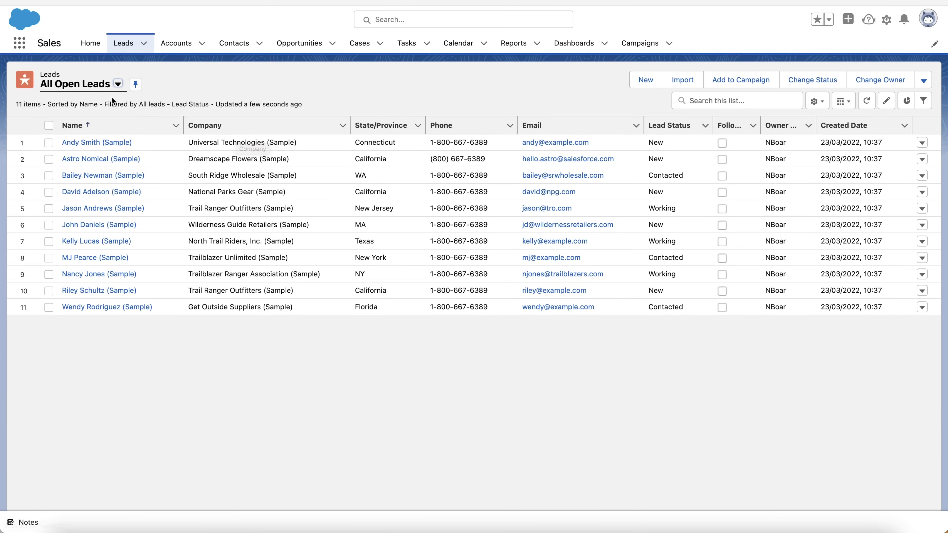
left_click(119, 85)
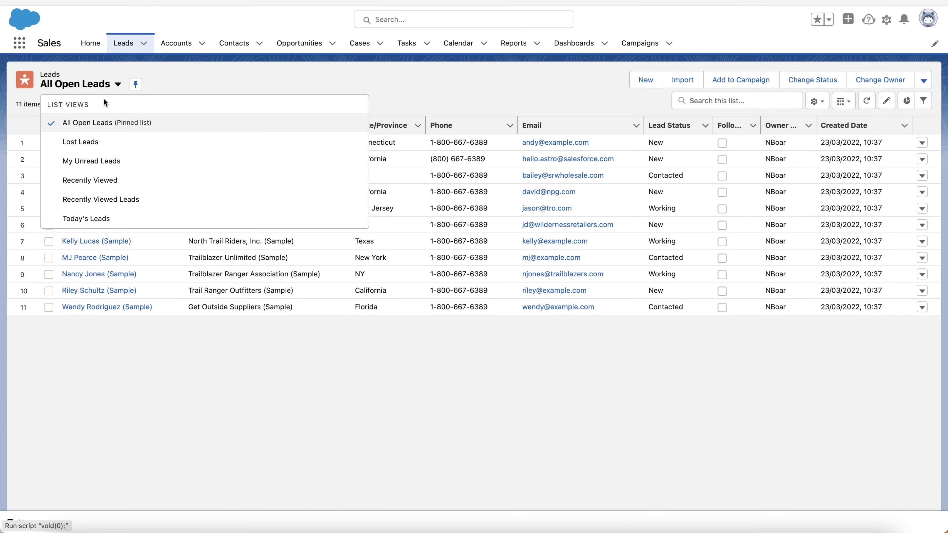
left_click(90, 128)
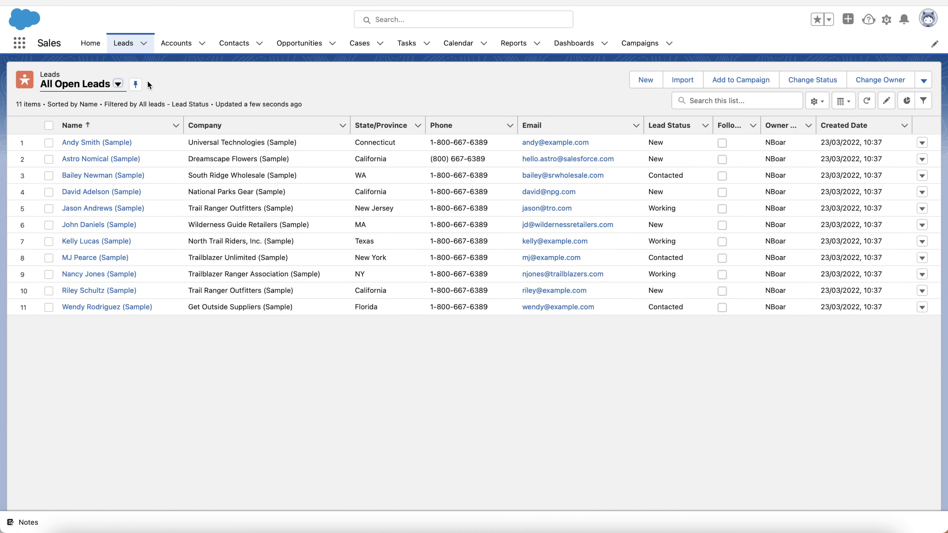
Briefly pin Recently Viewed, then return to All Open Leads and pin it as default
left_click(117, 84)
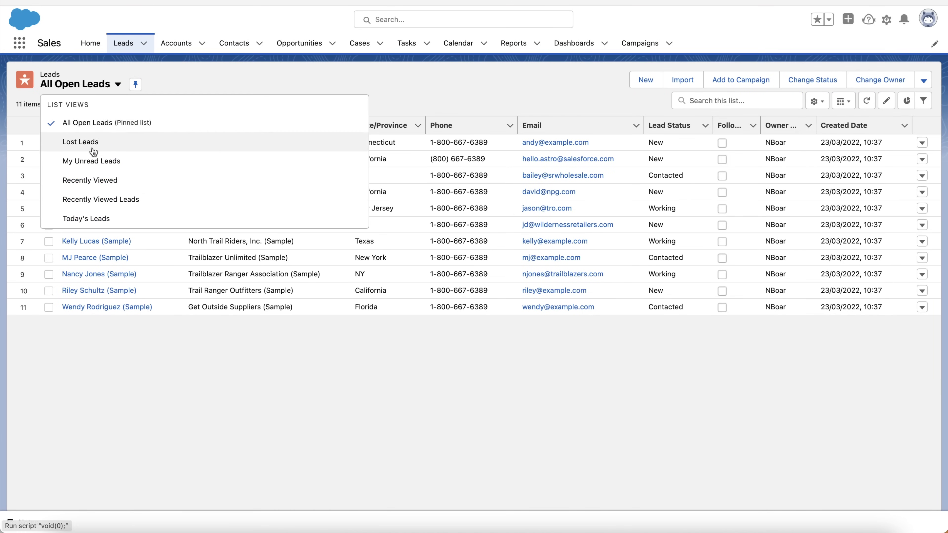
left_click(89, 180)
left_click(143, 85)
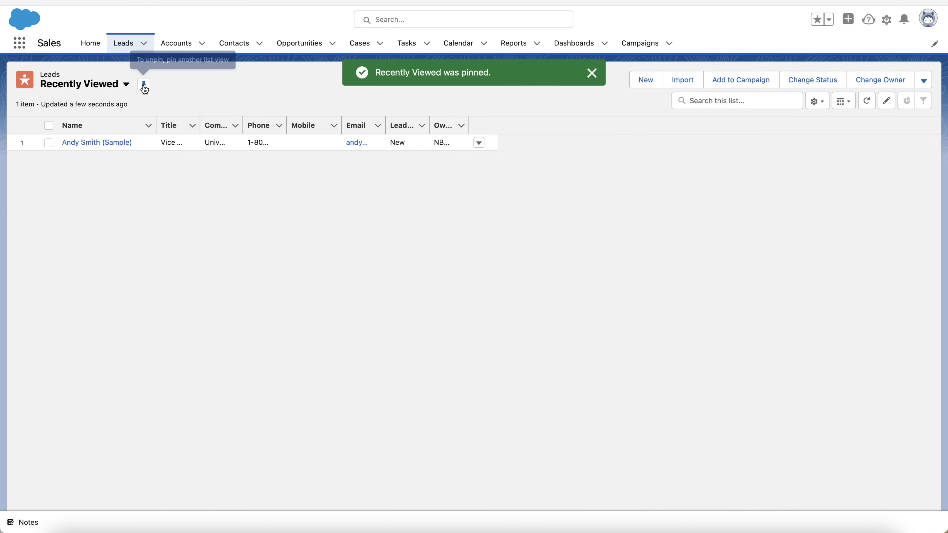
left_click(90, 43)
left_click(122, 43)
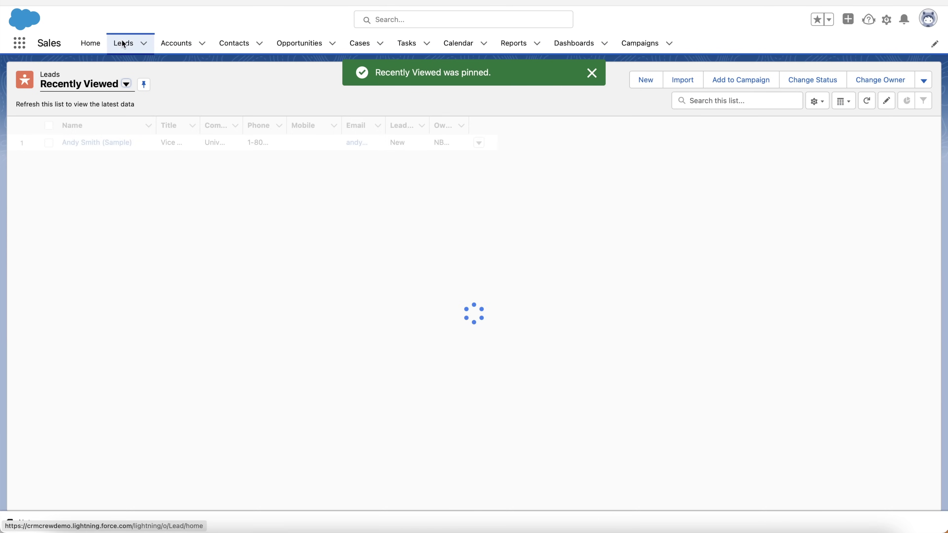
left_click(125, 85)
left_click(95, 121)
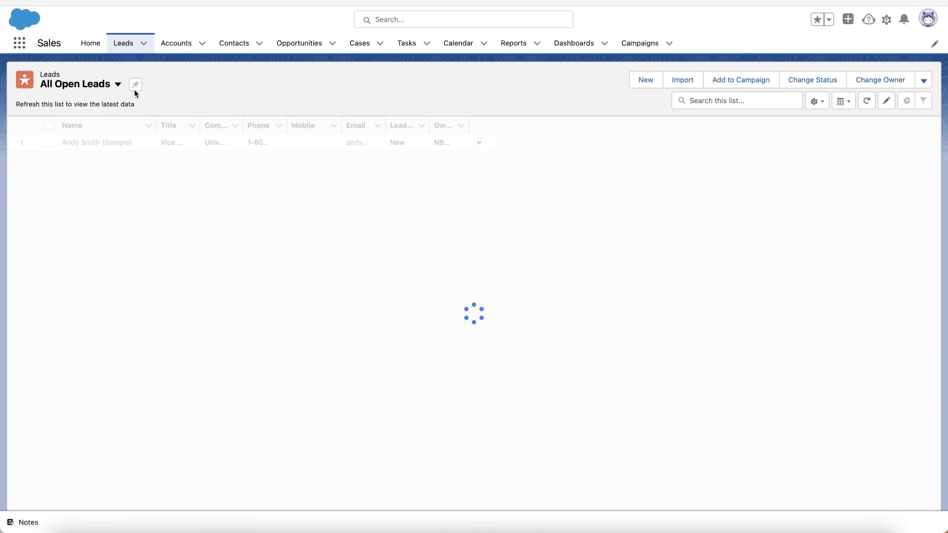
left_click(135, 85)
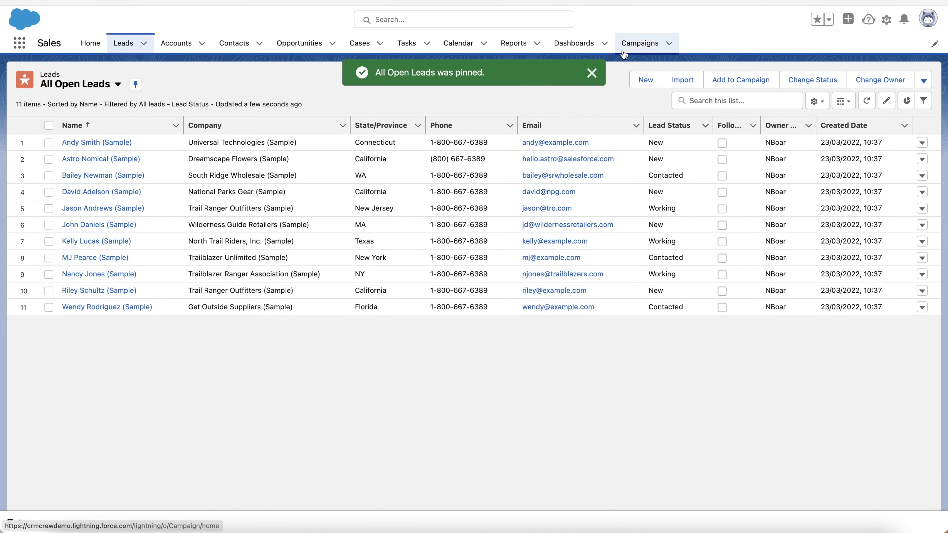
left_click(591, 73)
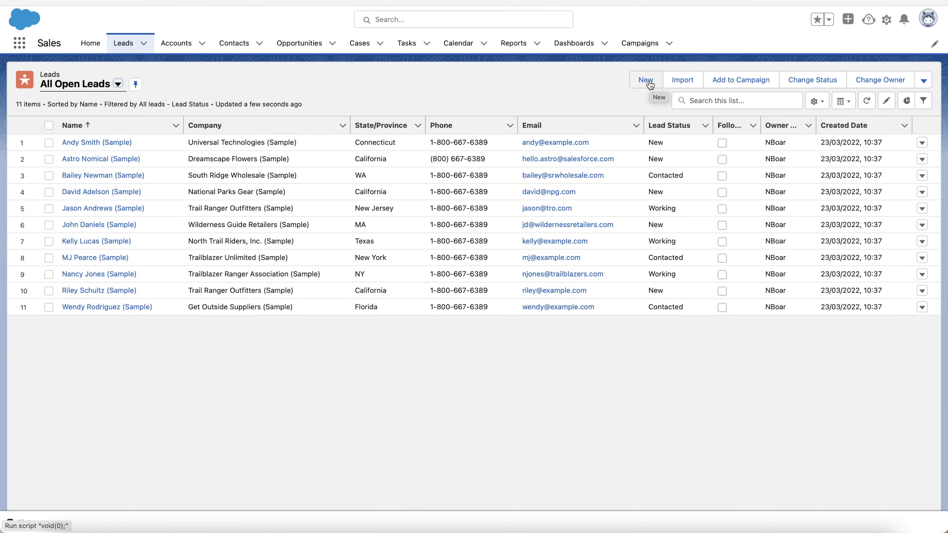
Start a new lead, keeping Lead Status New and choosing salutation Mr
left_click(648, 82)
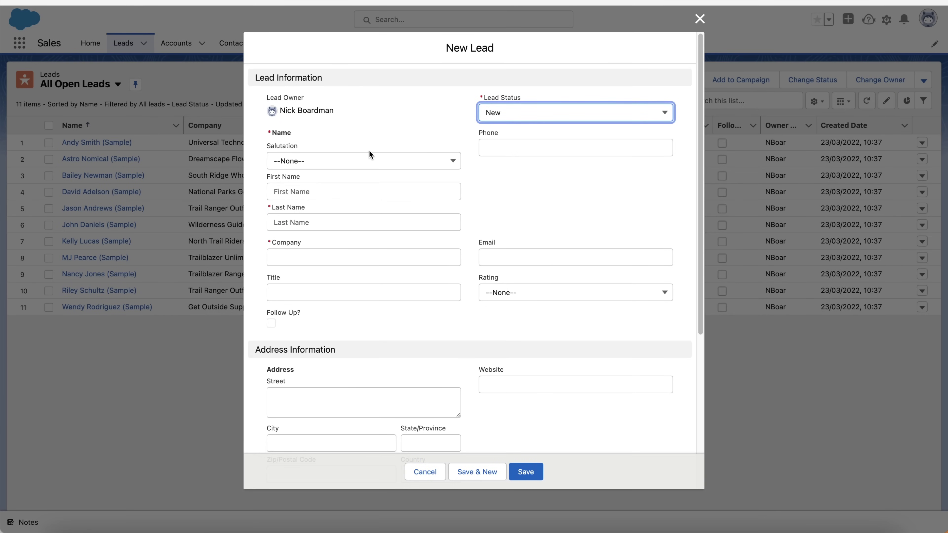
left_click(514, 114)
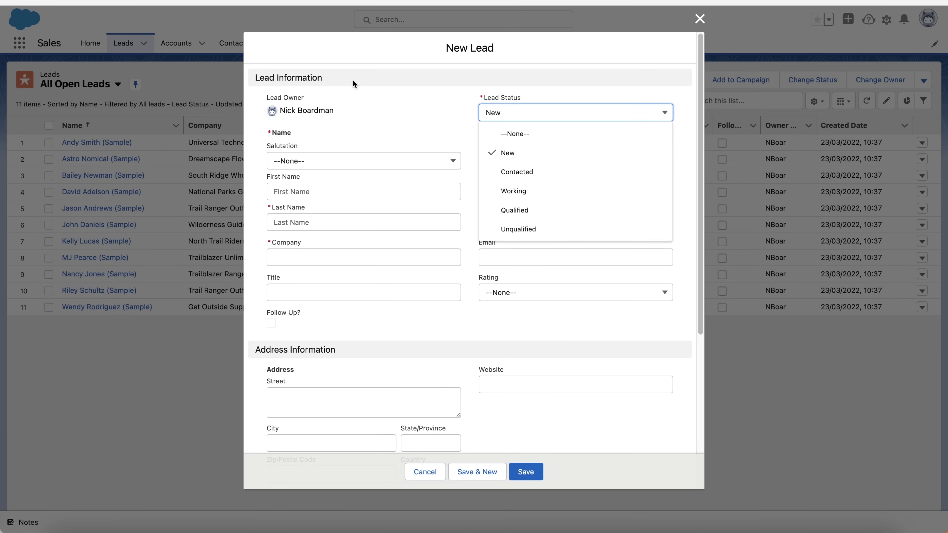
left_click(377, 93)
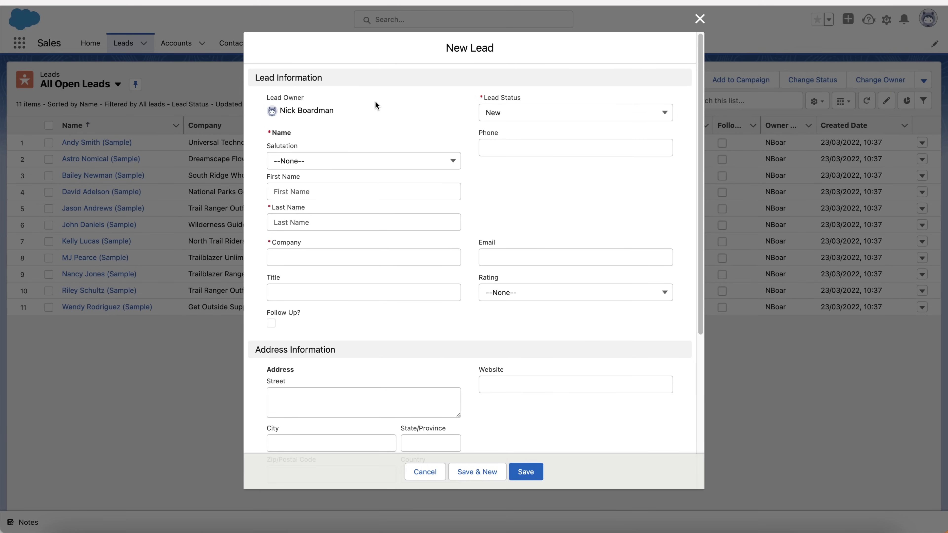
left_click(339, 160)
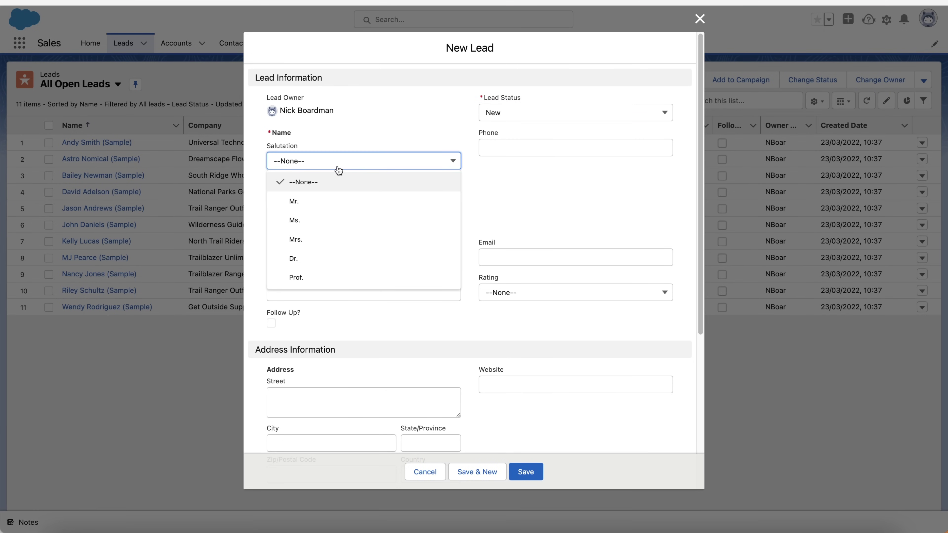
left_click(315, 196)
Enter the lead's first name, last name and phone number
left_click(316, 191)
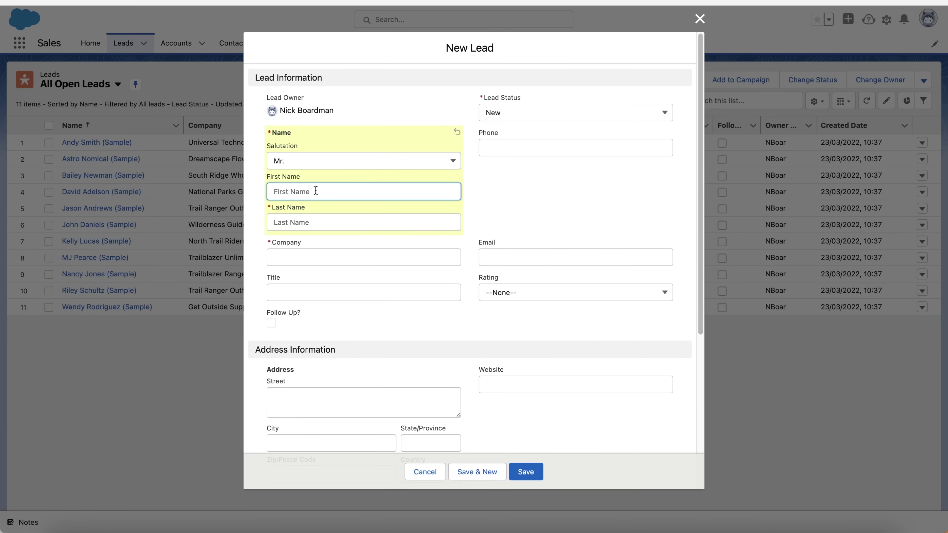
key("Tab")
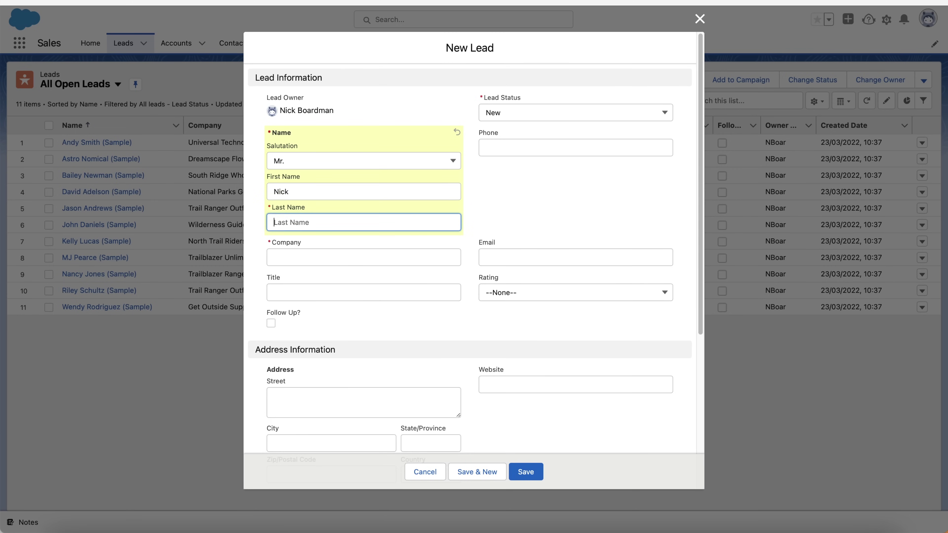
key("Tab")
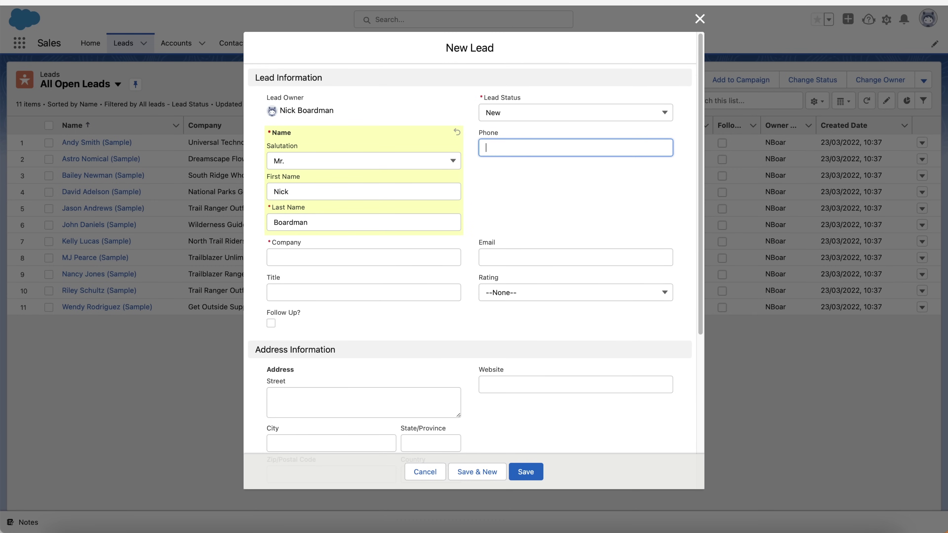
Fill in company CRMCrew, the lead's e-mail address and title Director, then open the Rating choices
key("Tab")
type("CRMCrew")
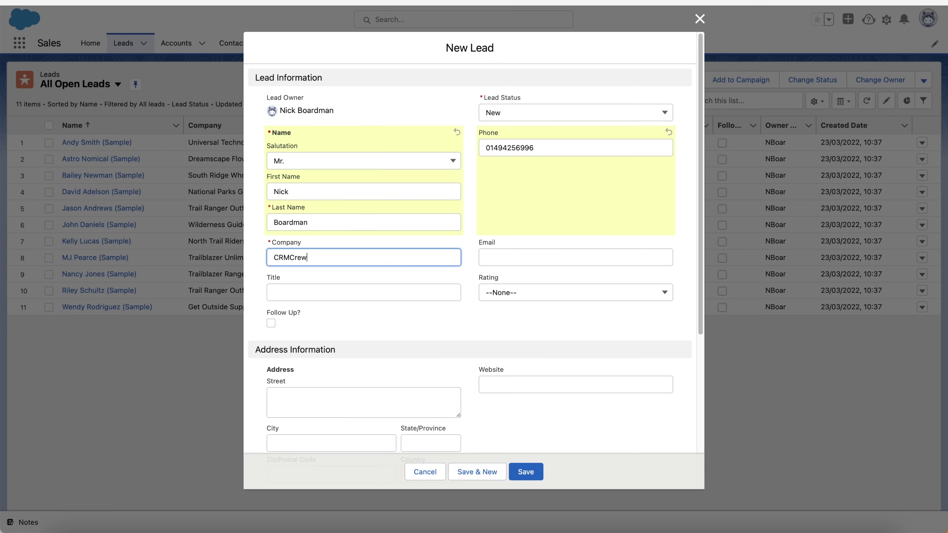
key("Tab")
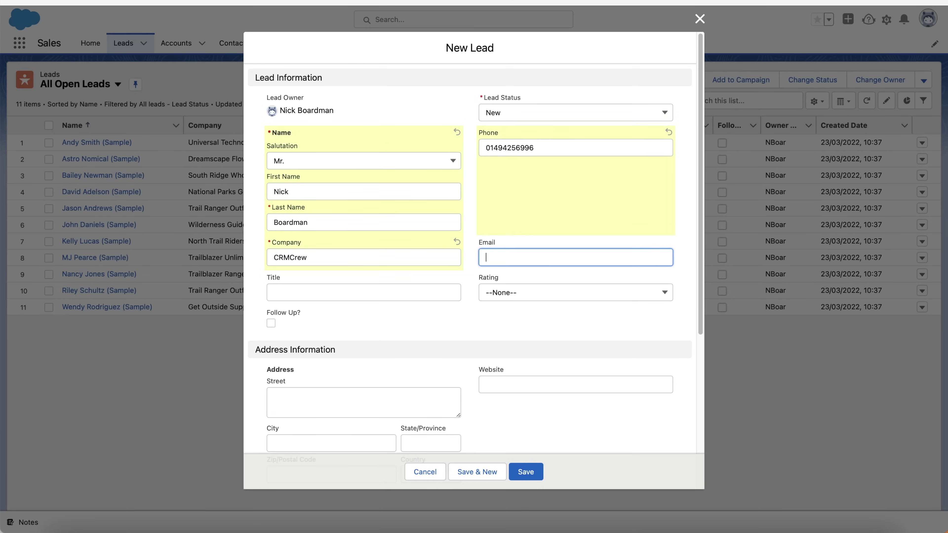
key("Tab")
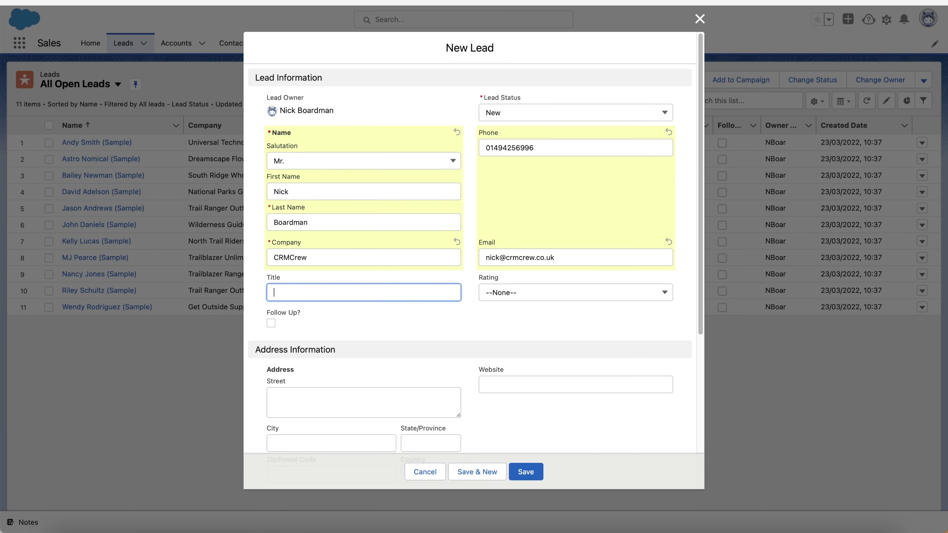
type("Director")
key("Tab")
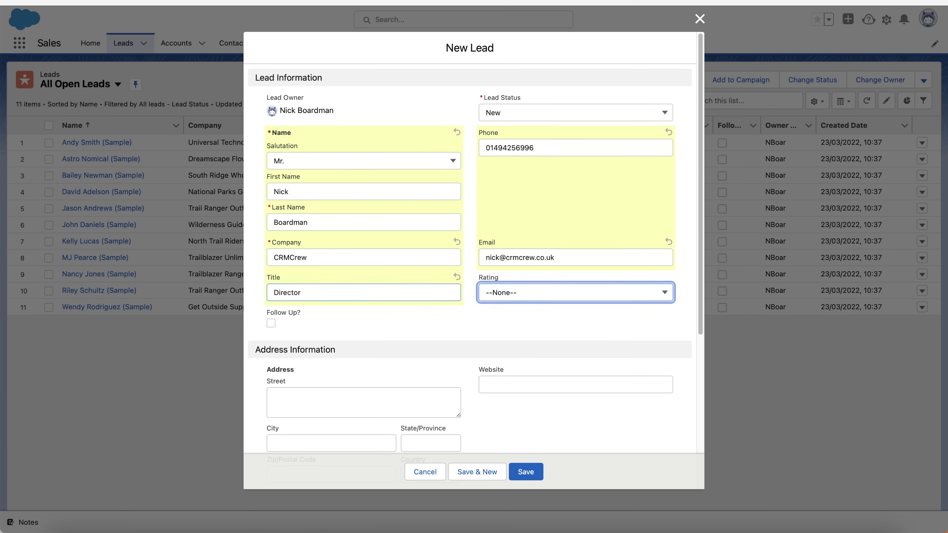
key("Down")
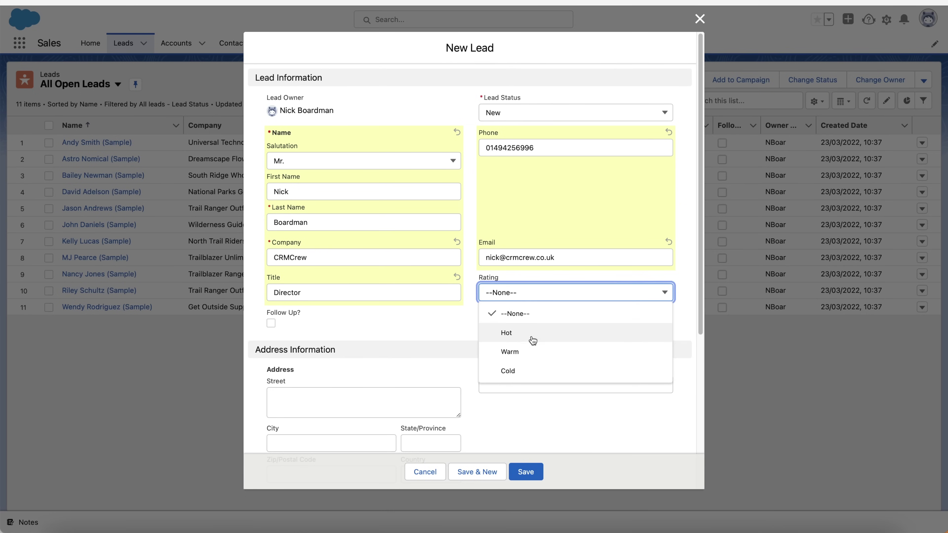
Set the lead's rating to Warm and lead source to Trade Show
left_click(526, 351)
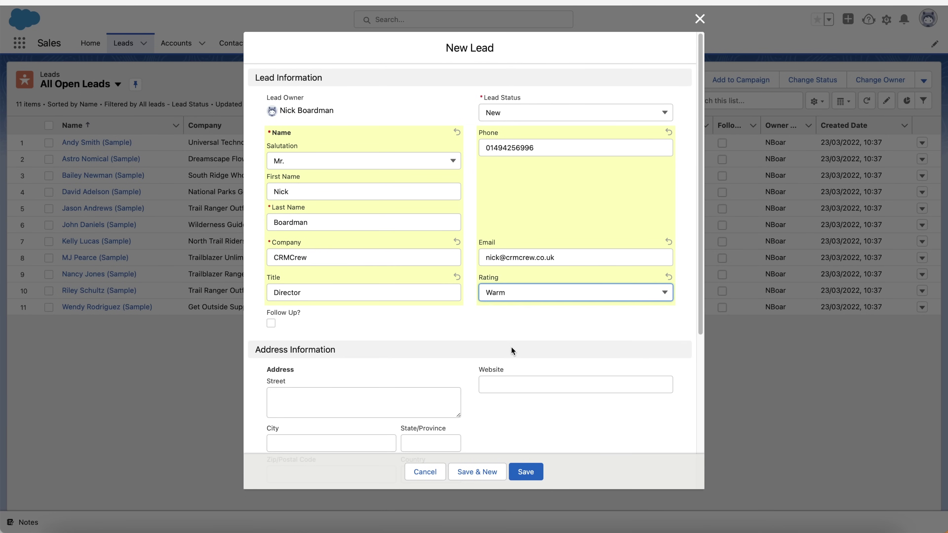
scroll(377, 297, "down", 5)
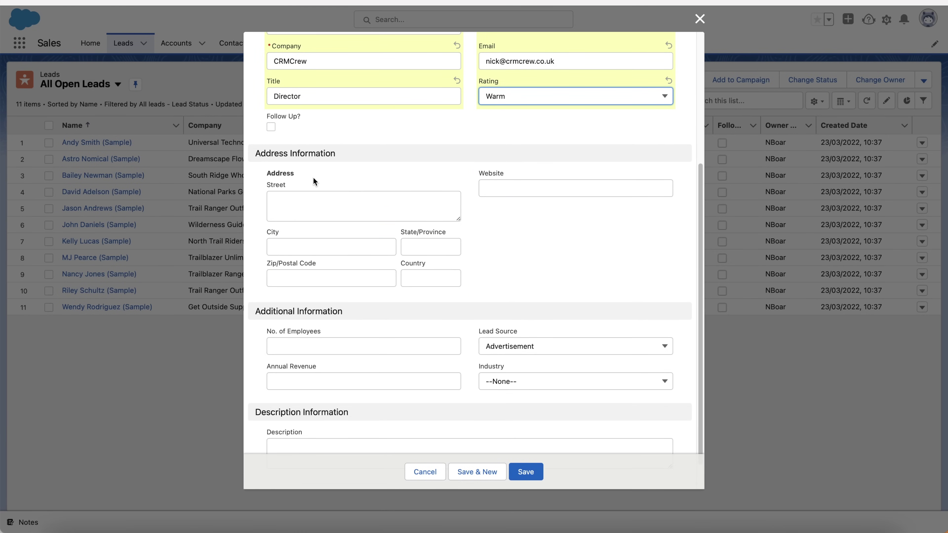
scroll(393, 317, "down", 2)
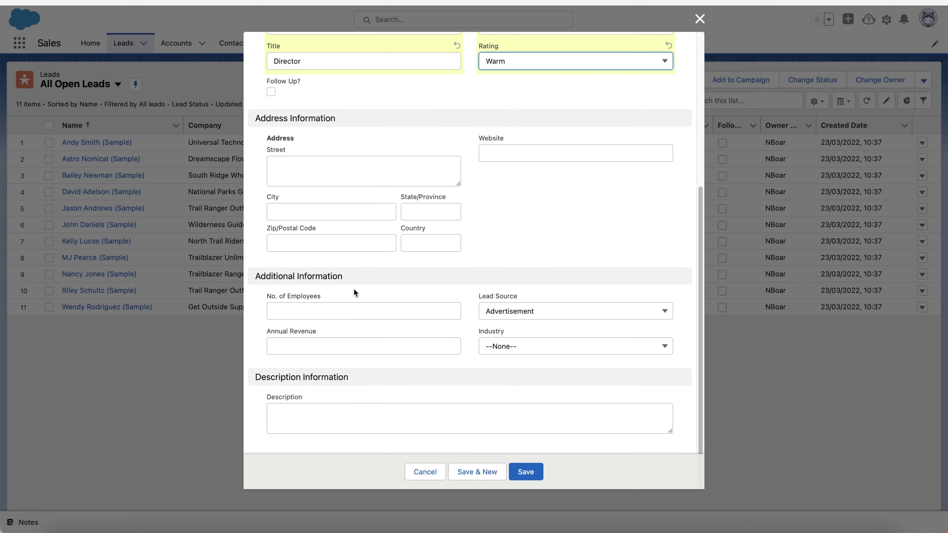
left_click(514, 310)
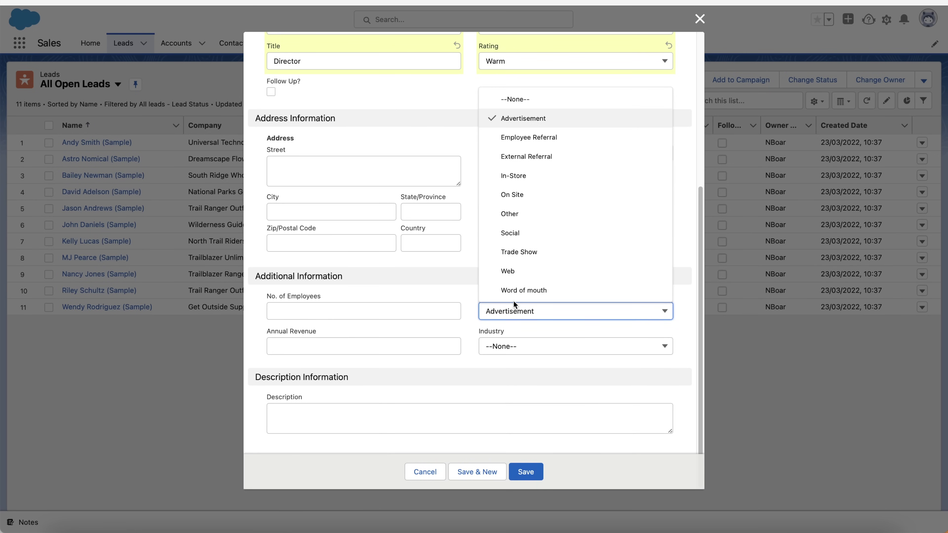
left_click(517, 251)
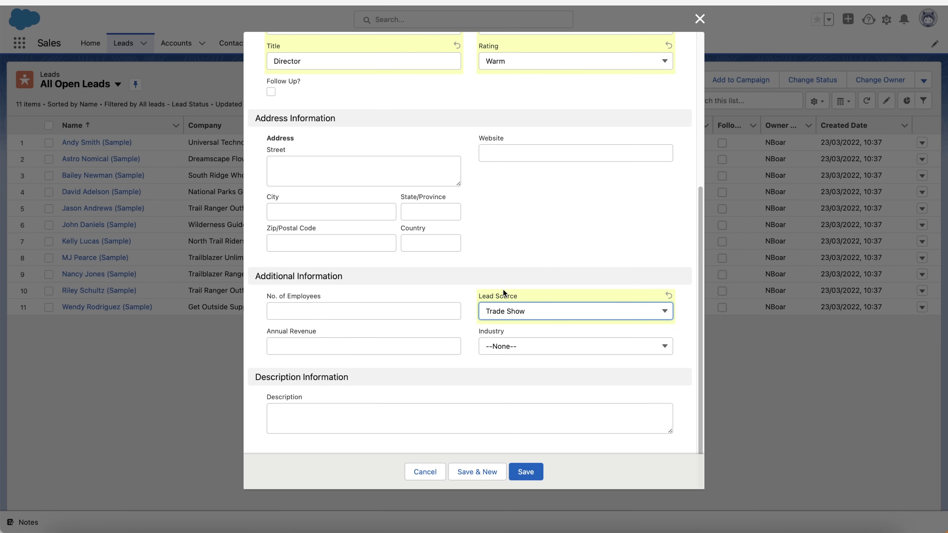
Scroll through the completed New Lead form to review the filled fields
scroll(375, 178, "up", 6)
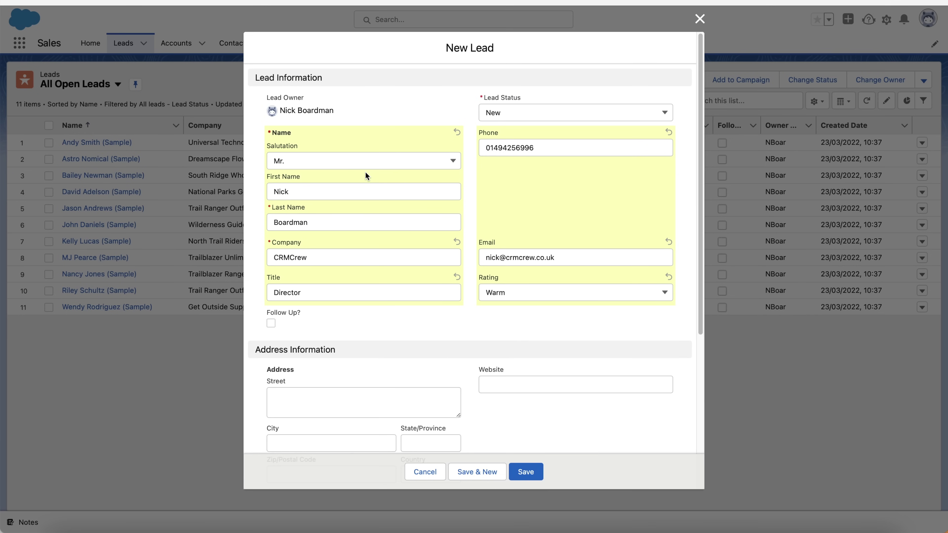
scroll(361, 164, "down", 1)
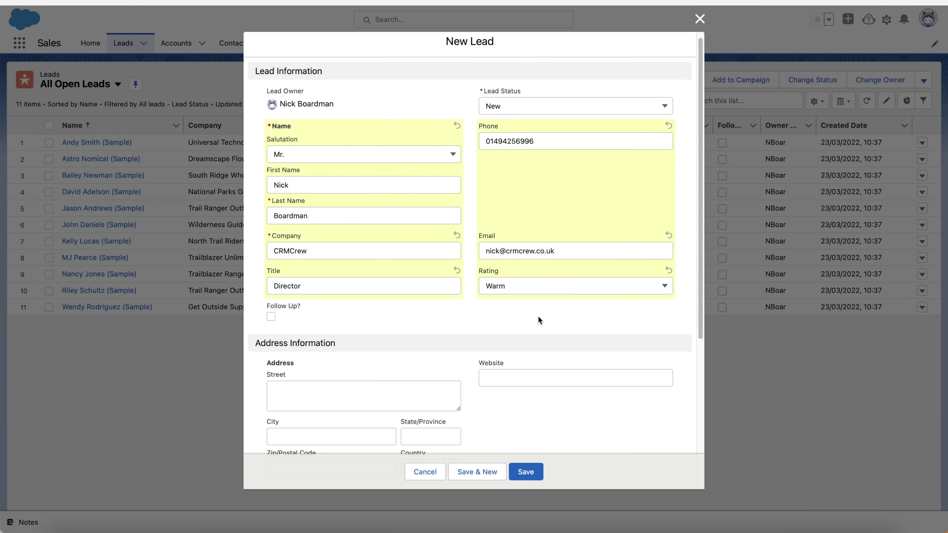
scroll(523, 258, "down", 5)
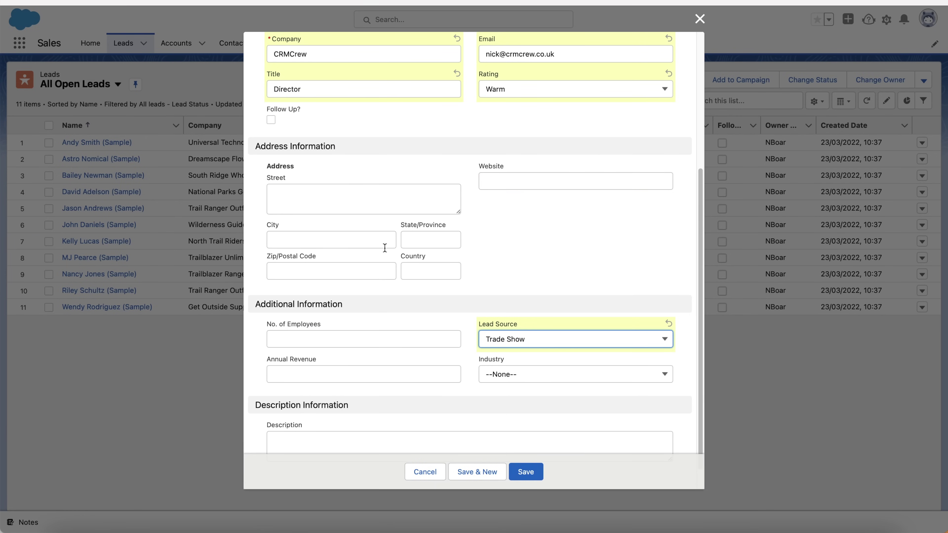
scroll(385, 248, "down", 1)
scroll(385, 248, "up", 6)
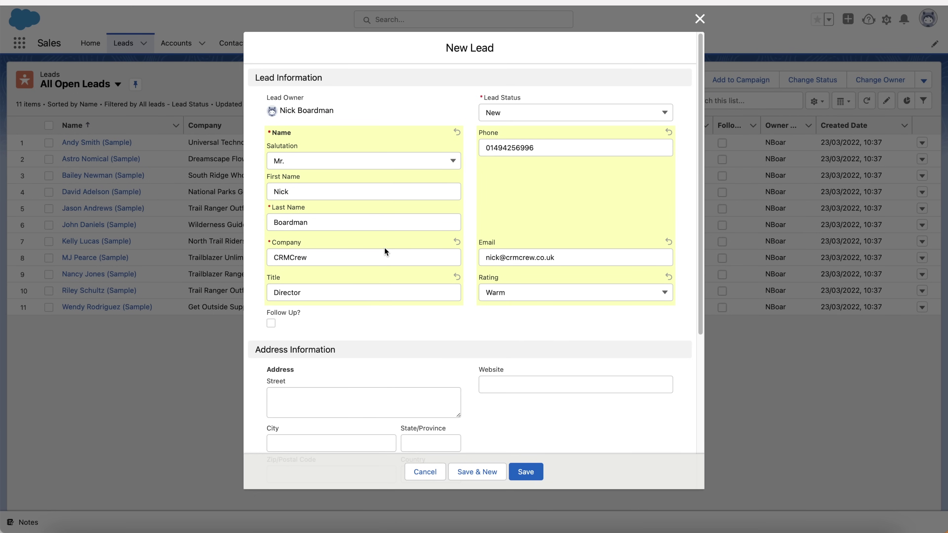
scroll(384, 248, "down", 6)
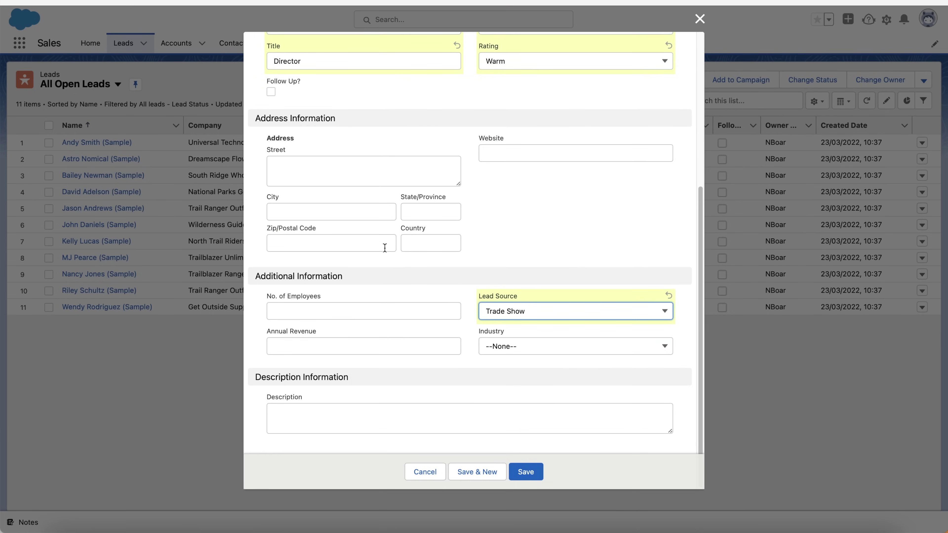
scroll(385, 248, "up", 6)
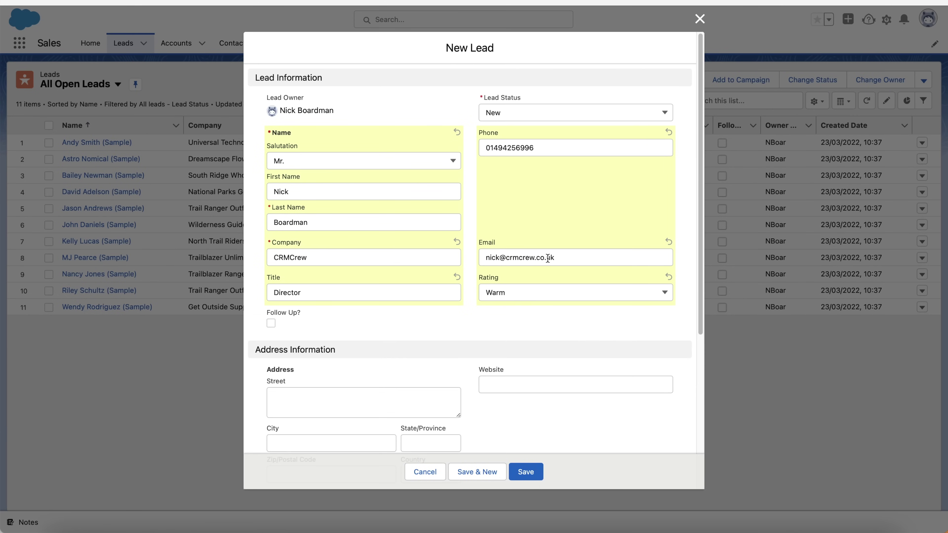
scroll(547, 257, "down", 4)
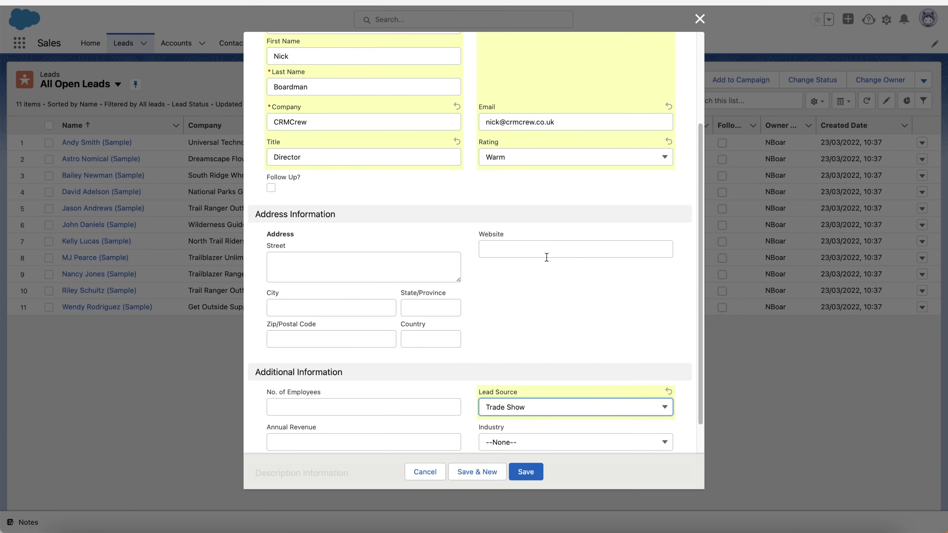
scroll(547, 257, "up", 4)
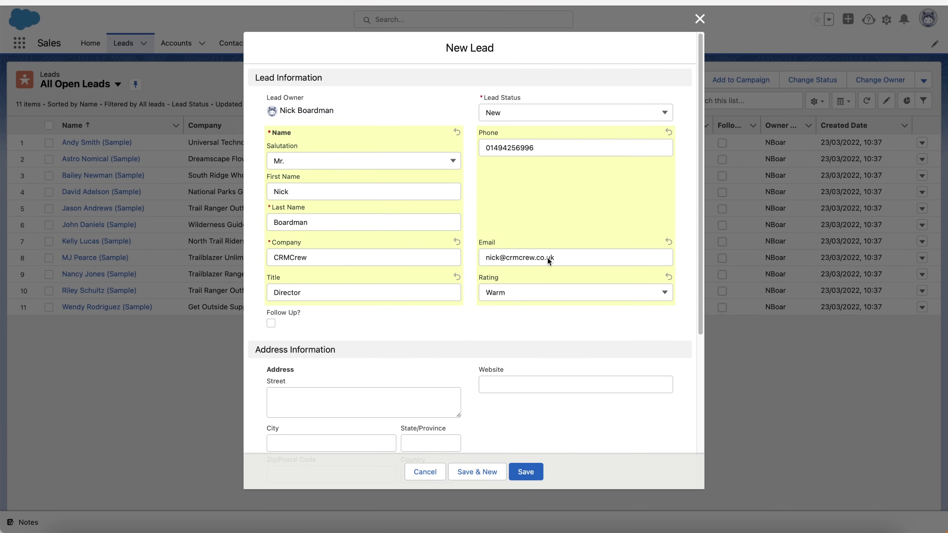
Save the CRMCrew lead and dismiss the 'Lead was created' confirmation
left_click(532, 475)
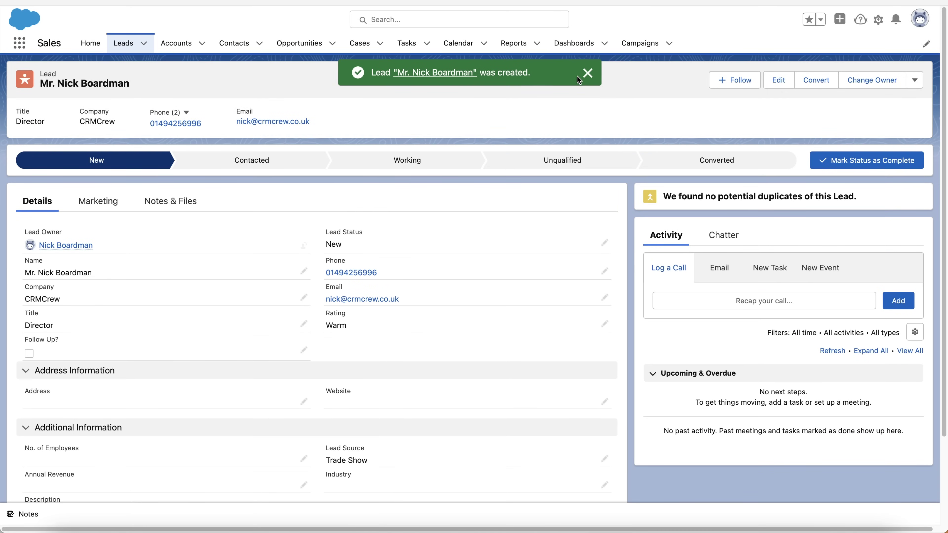
left_click(587, 74)
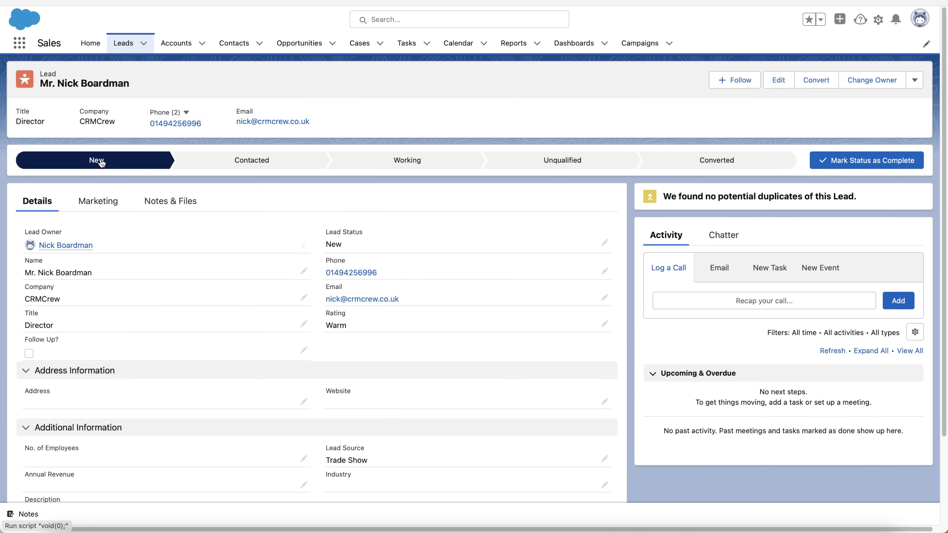
Mark Contacted, then Working, as the lead's current status on the path
left_click(251, 166)
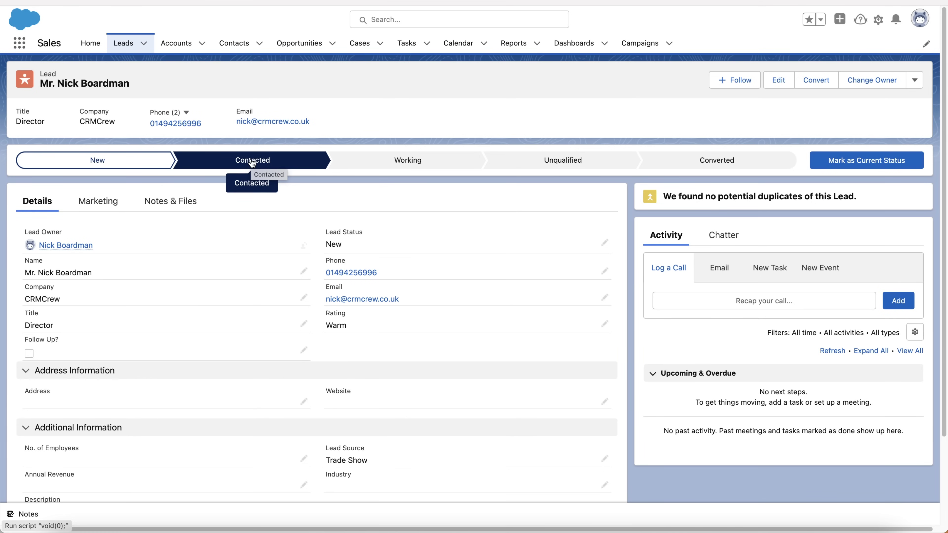
left_click(857, 168)
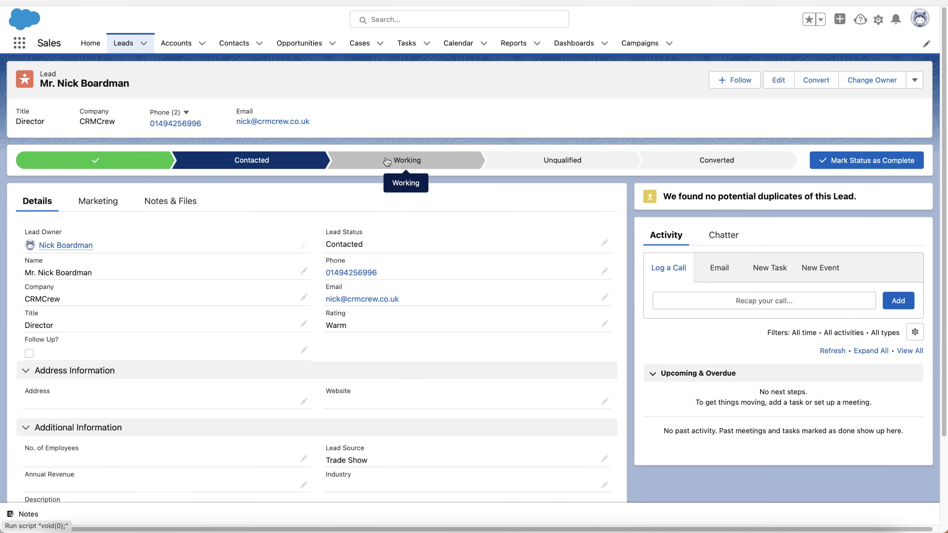
left_click(386, 162)
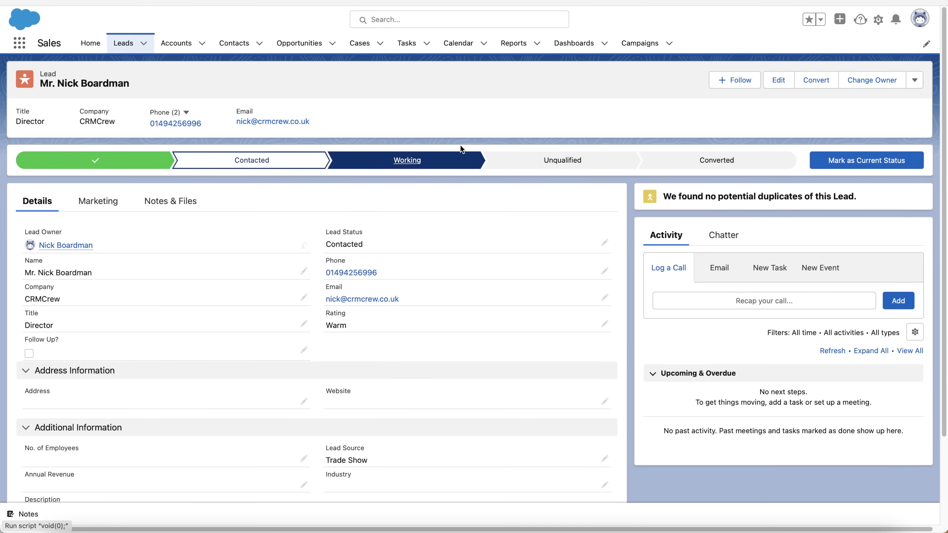
left_click(870, 164)
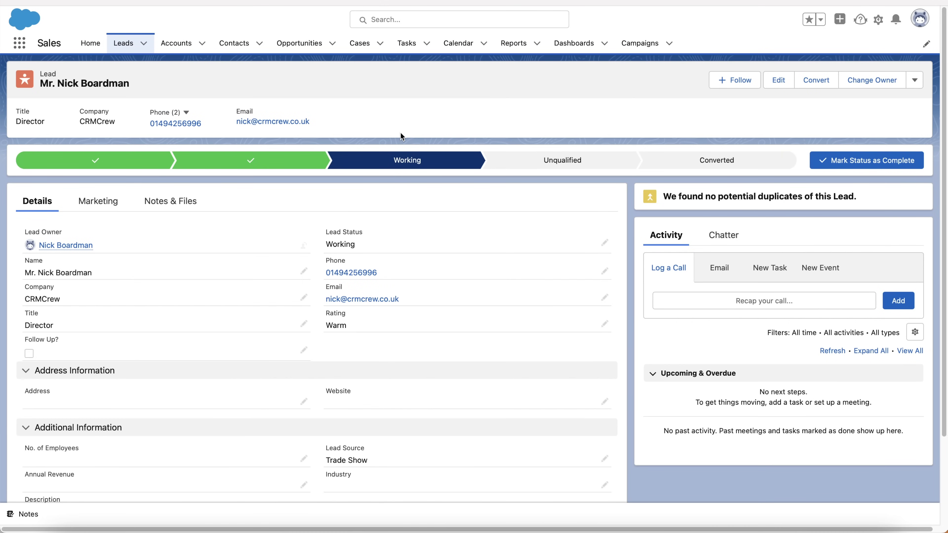
scroll(400, 132, "down", 2)
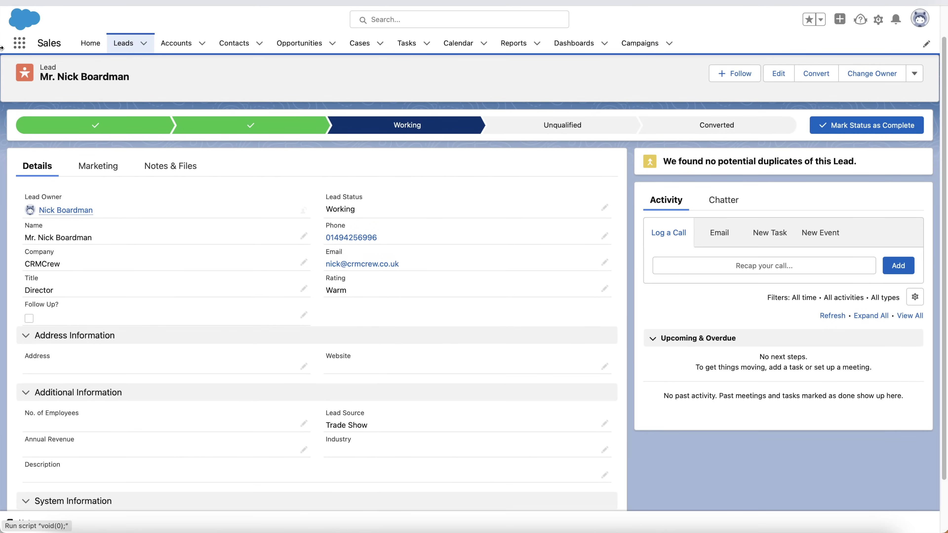
scroll(480, 197, "up", 2)
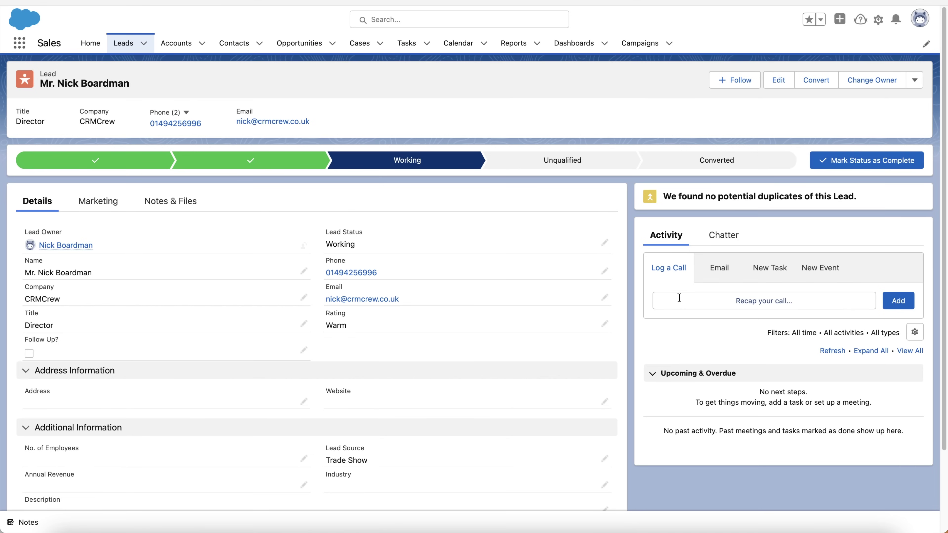
Look through the Email, New Task and New Event composers, then show the Chatter feed
left_click(714, 268)
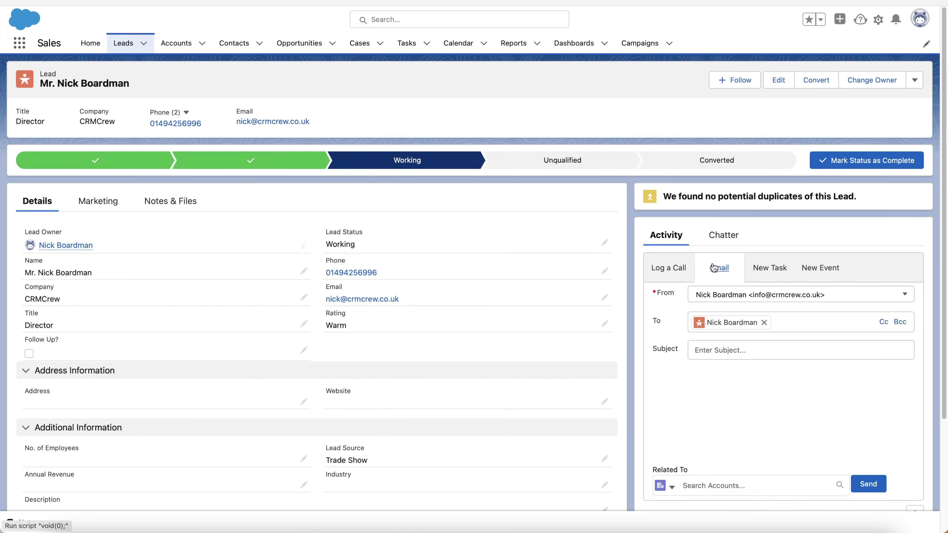
scroll(726, 380, "down", 4)
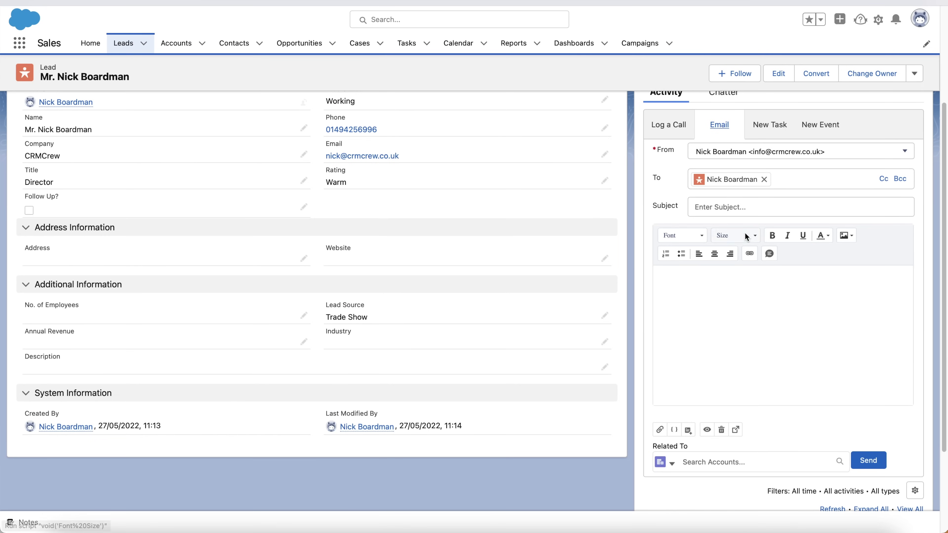
scroll(746, 236, "up", 4)
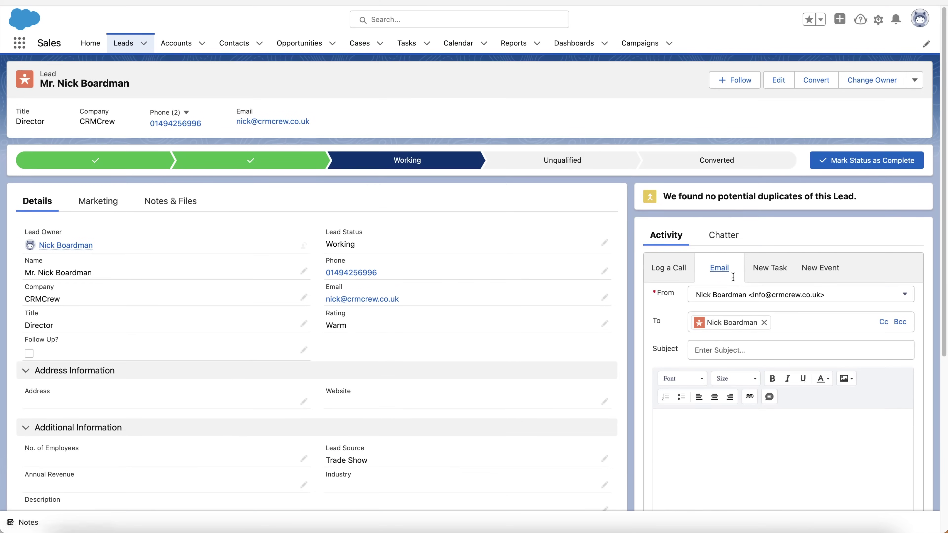
left_click(767, 269)
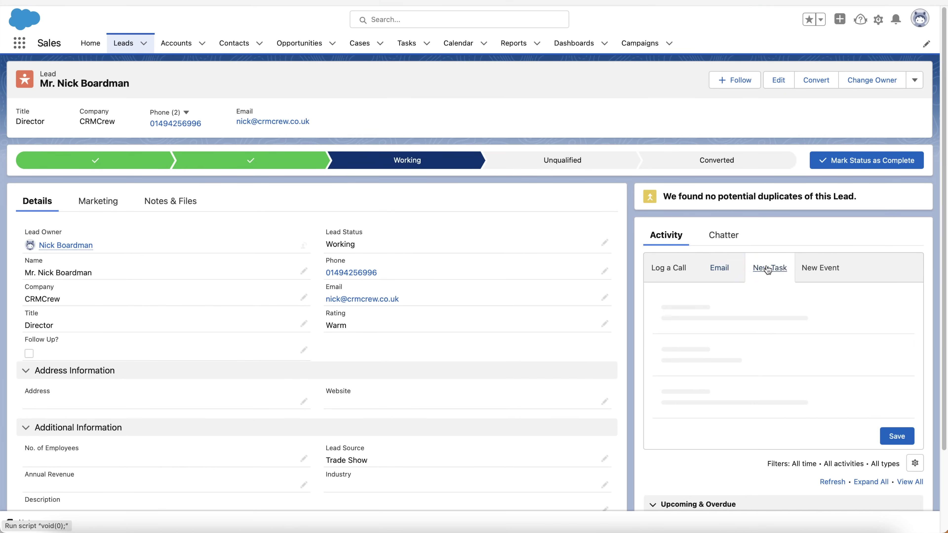
left_click(818, 268)
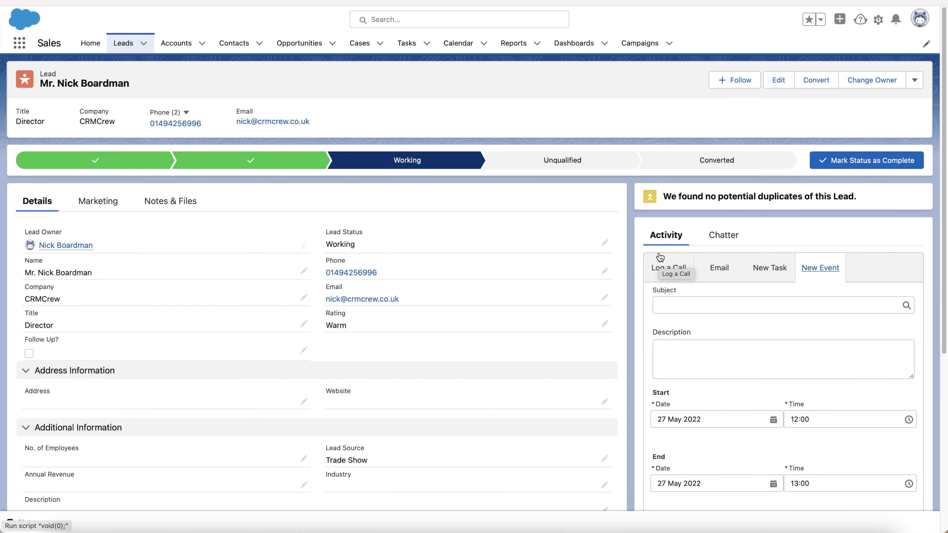
left_click(719, 236)
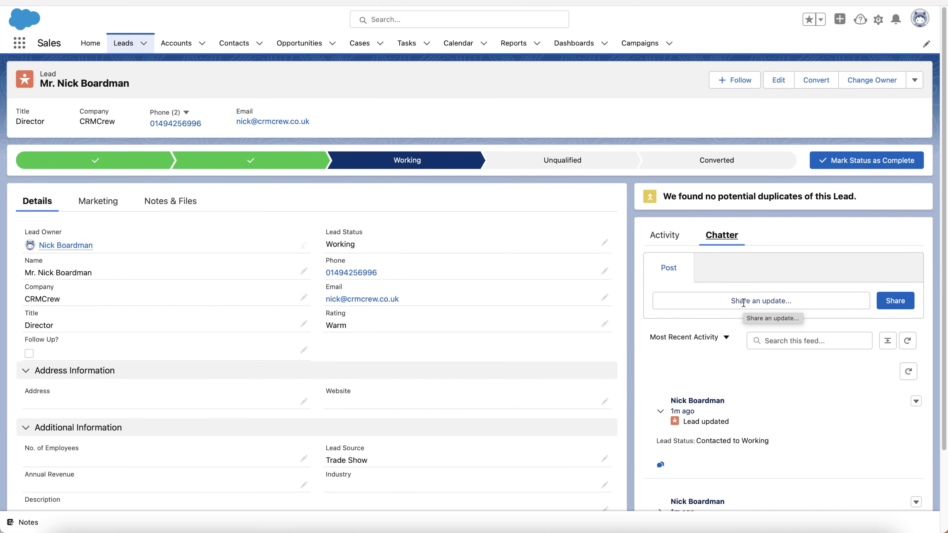
Select the Converted stage on the lead's path bar
scroll(497, 332, "down", 3)
scroll(499, 330, "up", 3)
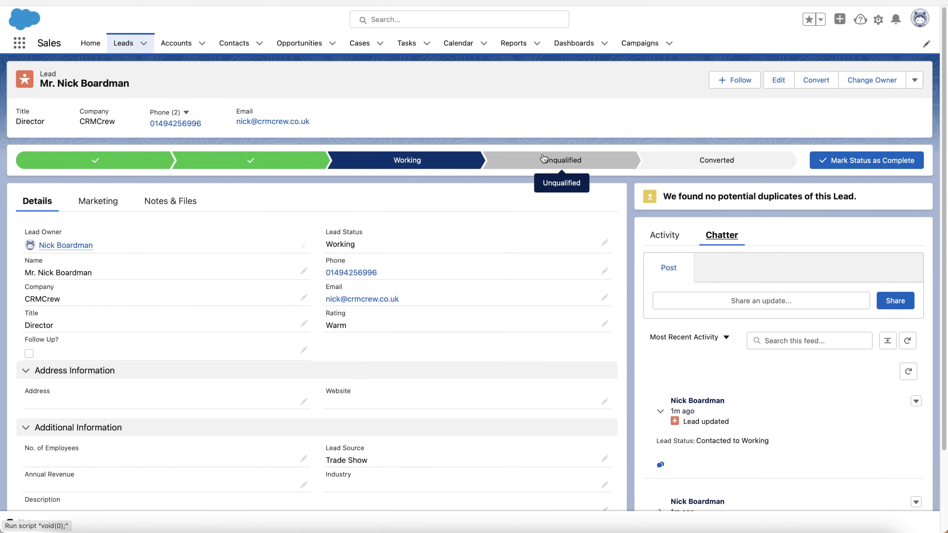
left_click(727, 164)
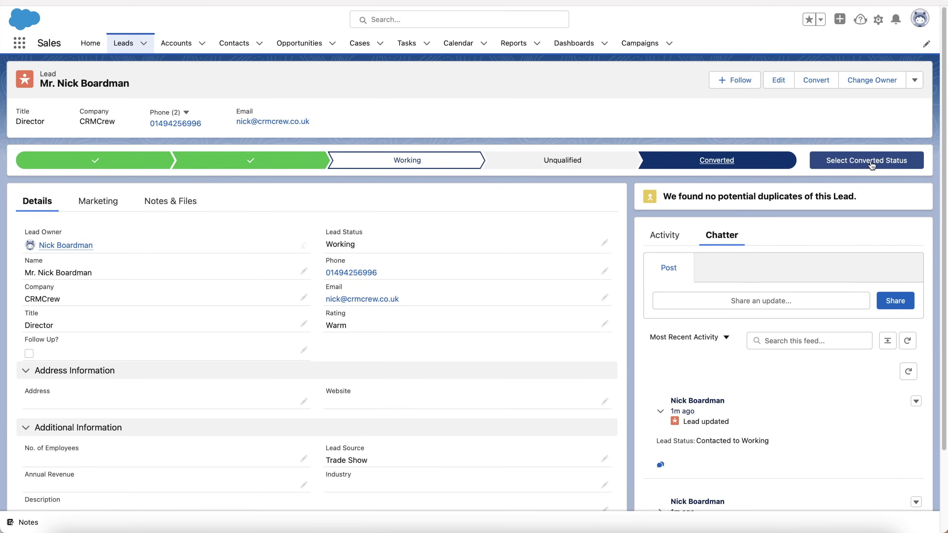
Convert the lead into a new CRMCrew account, contact and opportunity, then close the summary
left_click(872, 165)
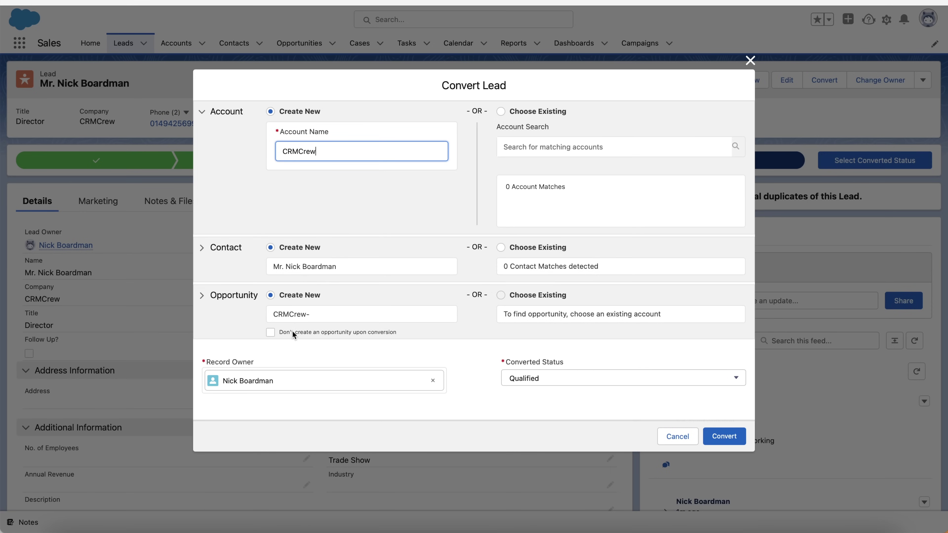
left_click(724, 437)
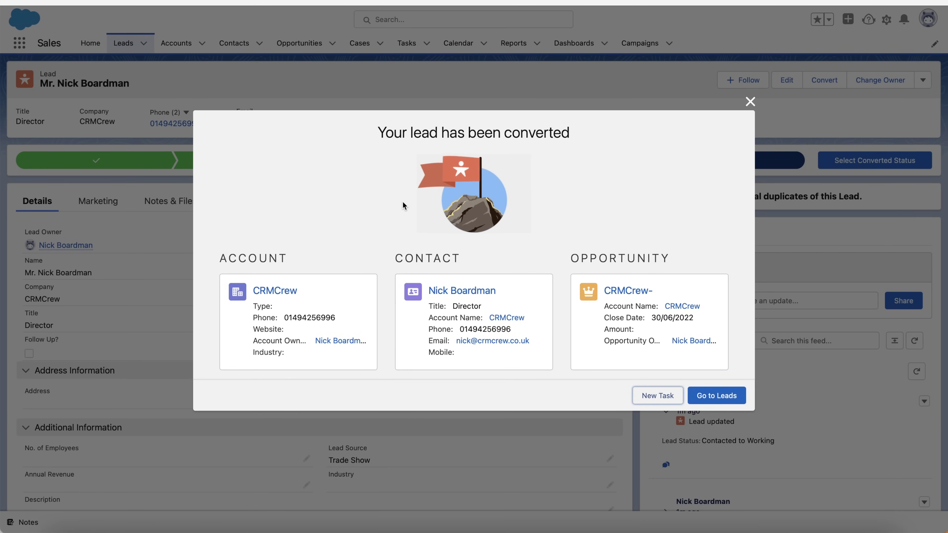
left_click(750, 101)
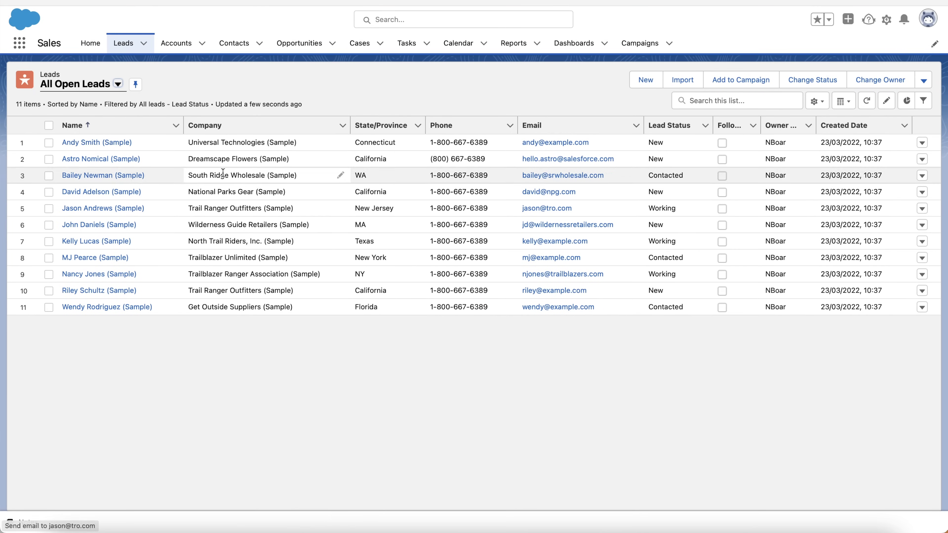
Open a sample lead's record, scroll through it, and return to All Open Leads
left_click(102, 175)
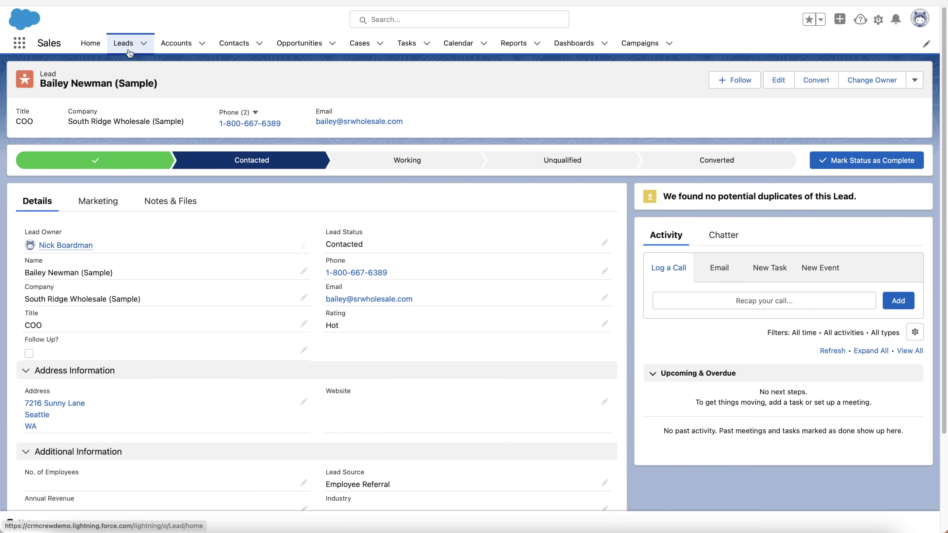
scroll(795, 313, "down", 3)
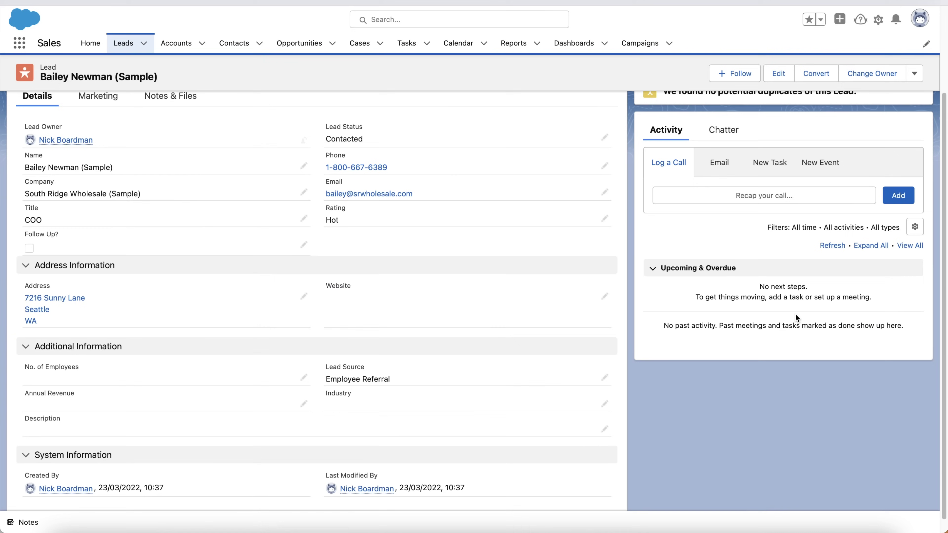
scroll(434, 343, "down", 1)
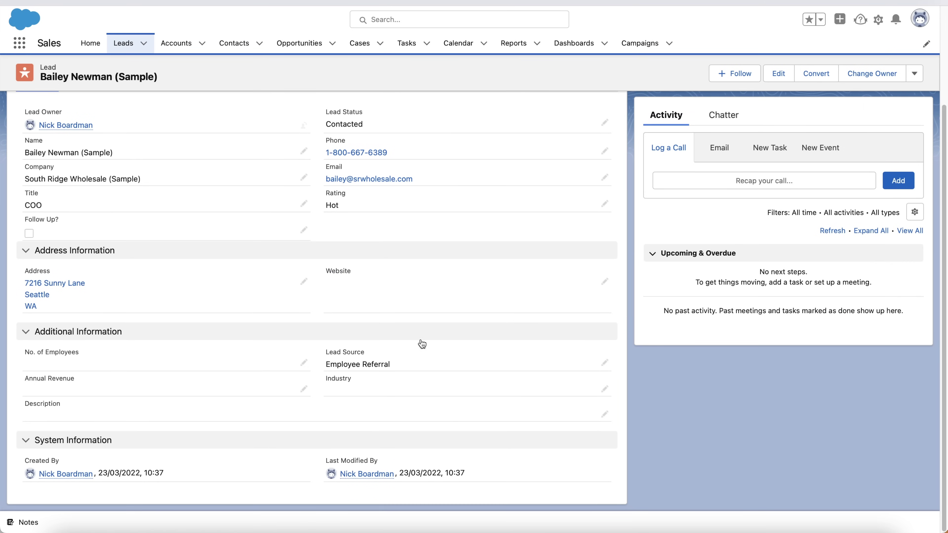
scroll(420, 342, "up", 4)
left_click(130, 39)
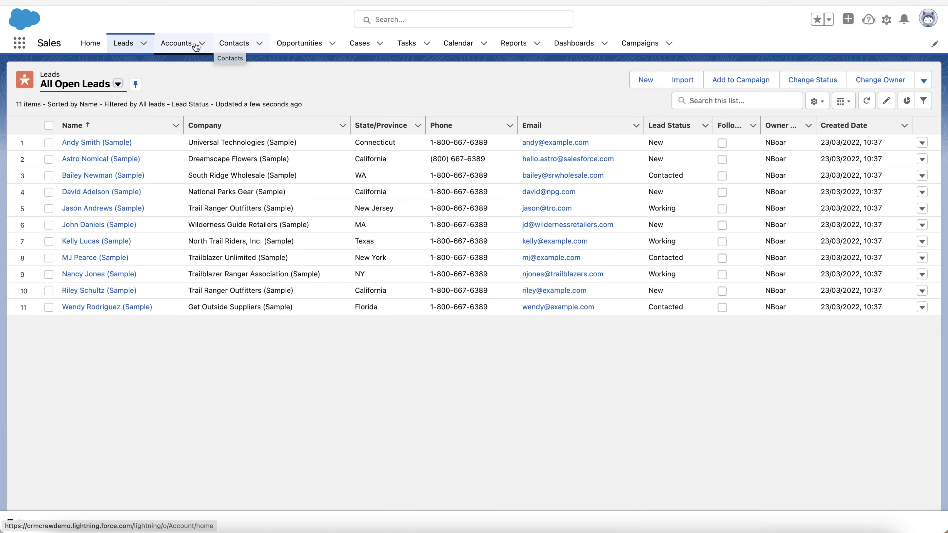
Show the All Accounts list with the new CRMCrew account among 17
left_click(175, 44)
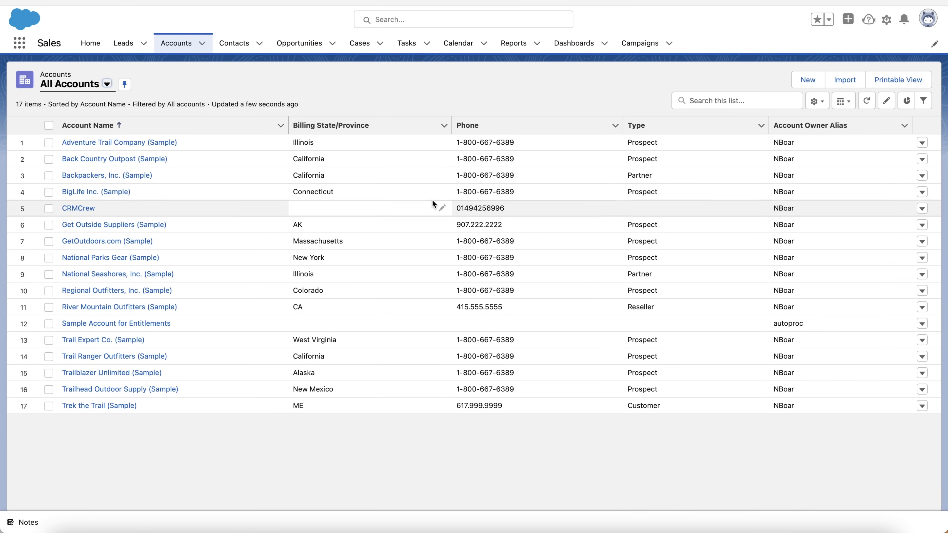
Start a new account and browse the Type picklist without choosing a type
left_click(809, 80)
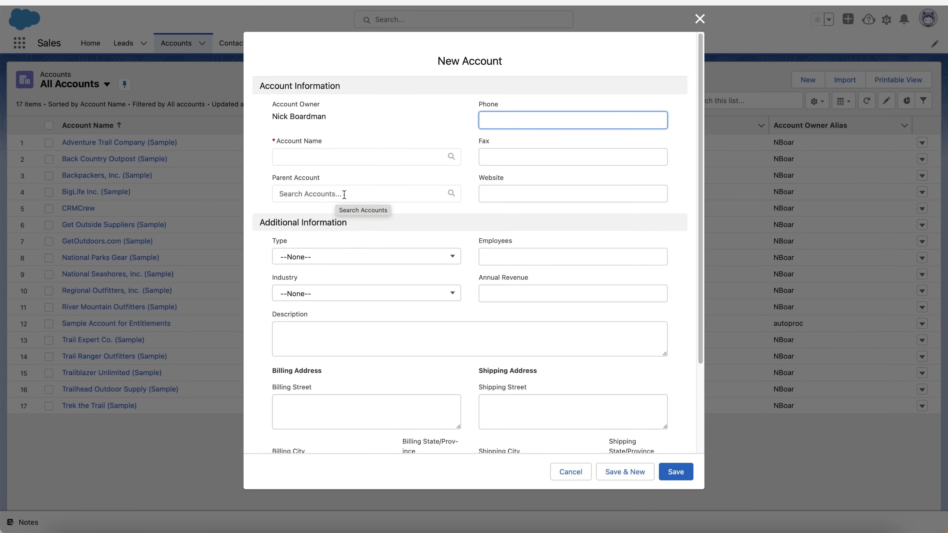
left_click(547, 189)
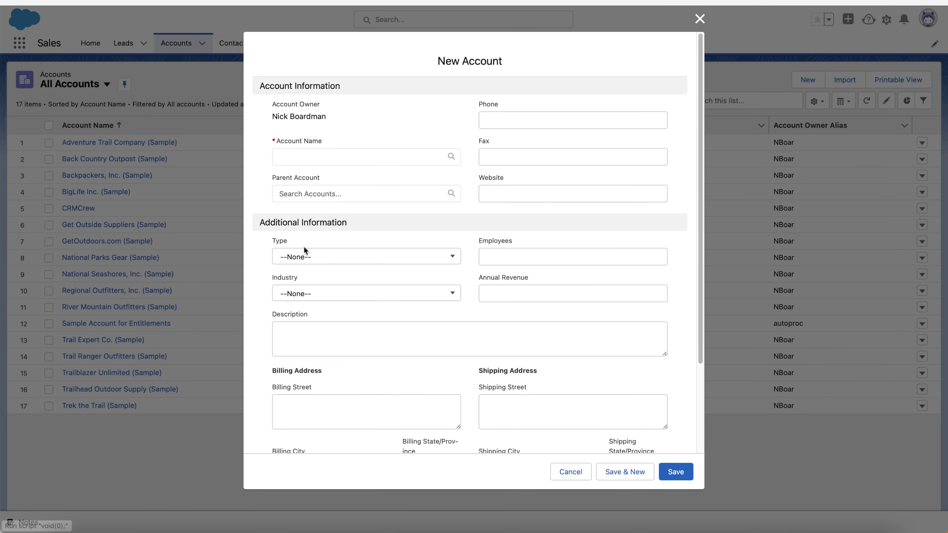
left_click(304, 256)
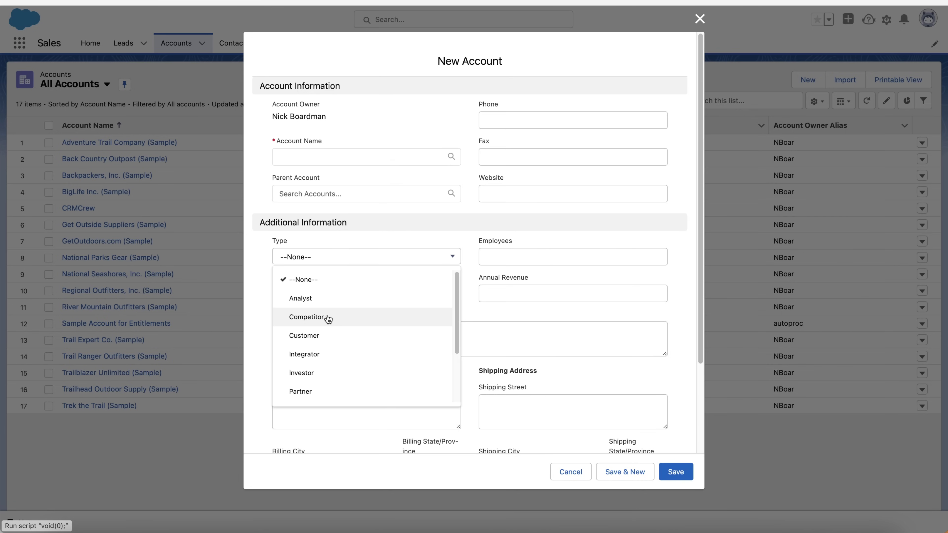
left_click(250, 266)
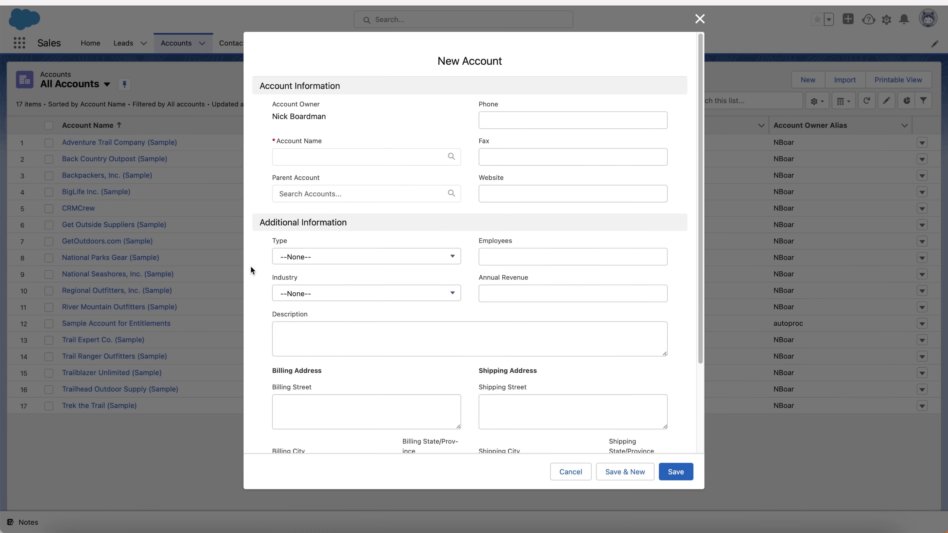
left_click(358, 258)
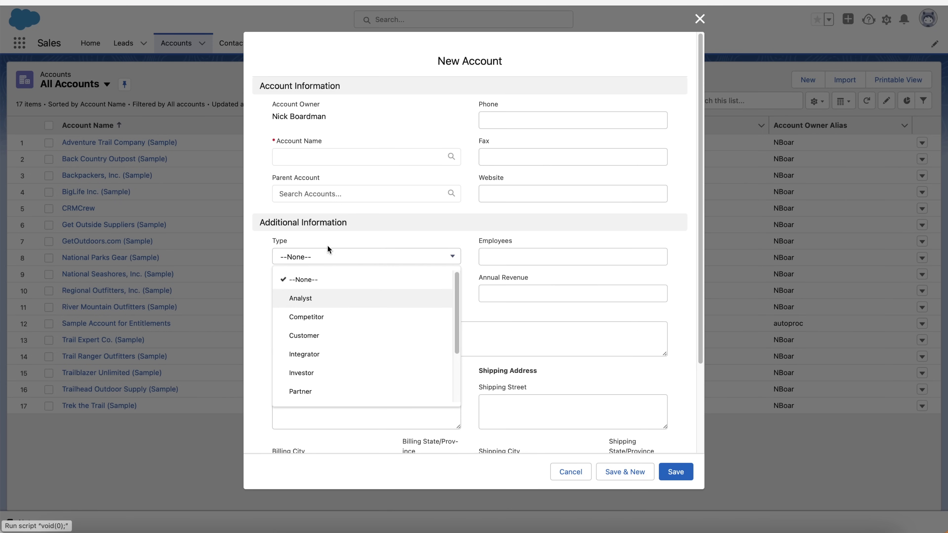
left_click(259, 243)
left_click(558, 257)
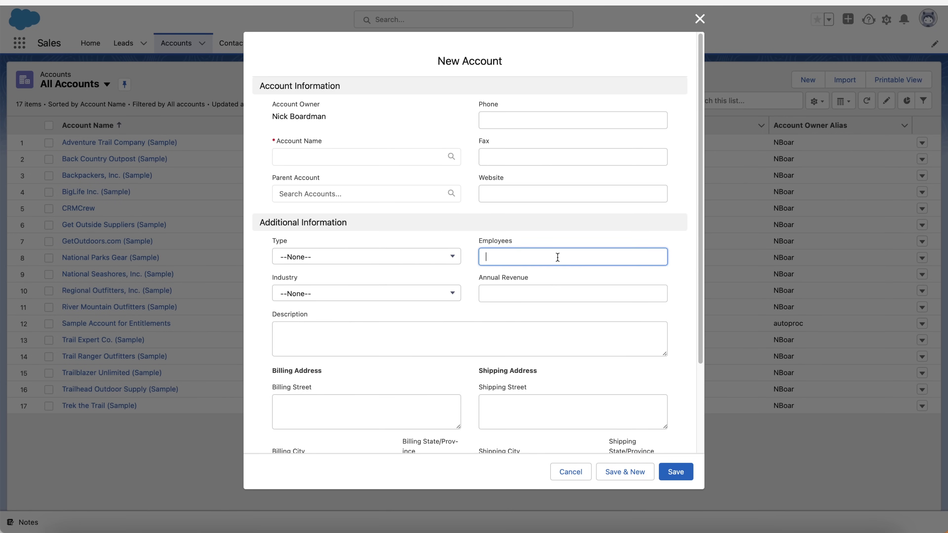
Leave Industry at --None-- and discard the New Account form unsaved
left_click(398, 293)
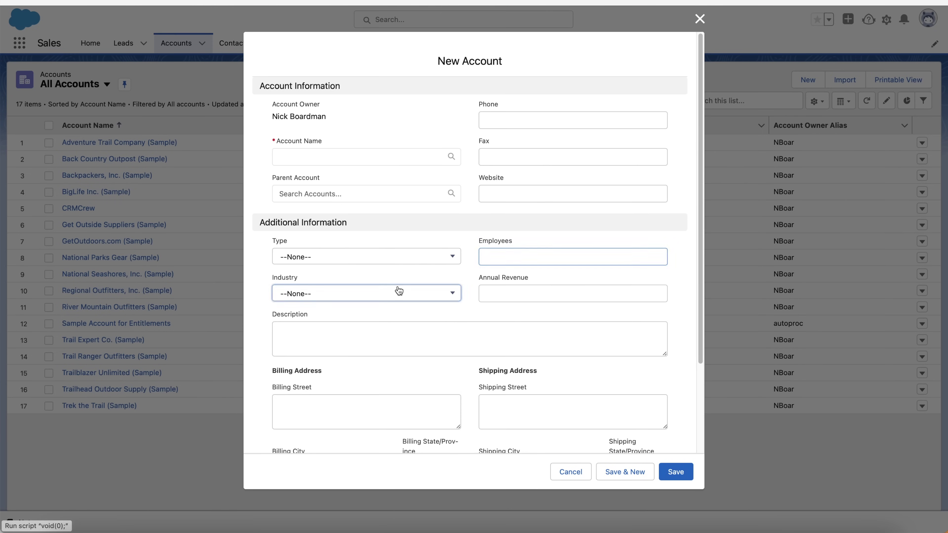
left_click(251, 284)
scroll(567, 299, "down", 3)
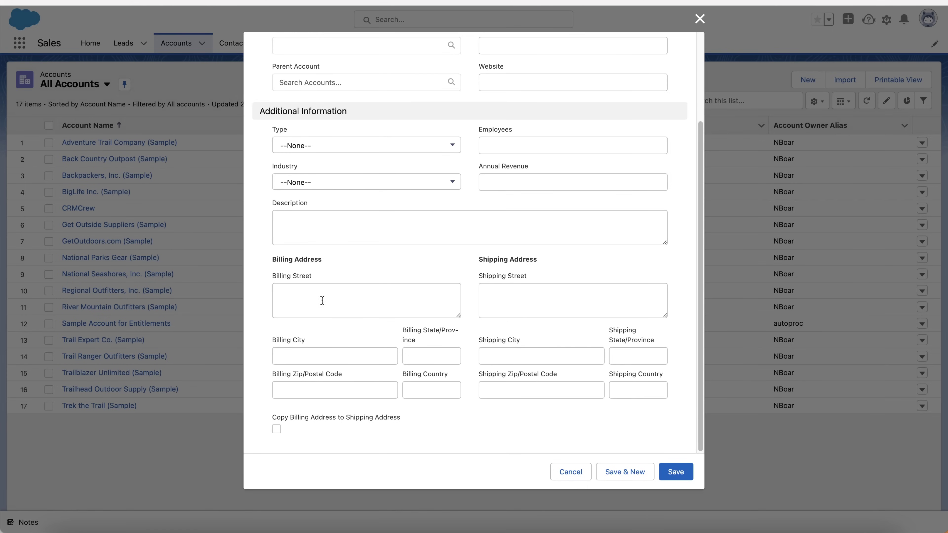
scroll(416, 311, "up", 3)
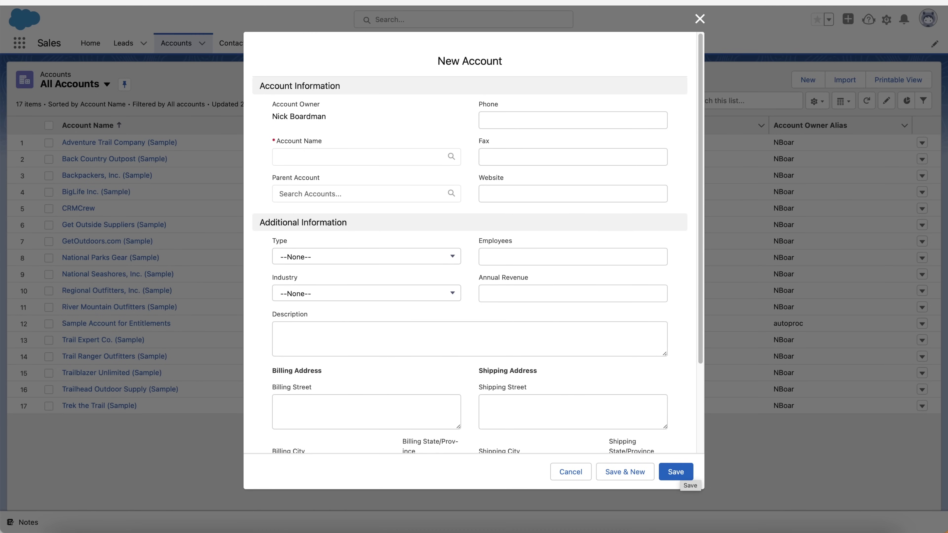
left_click(699, 20)
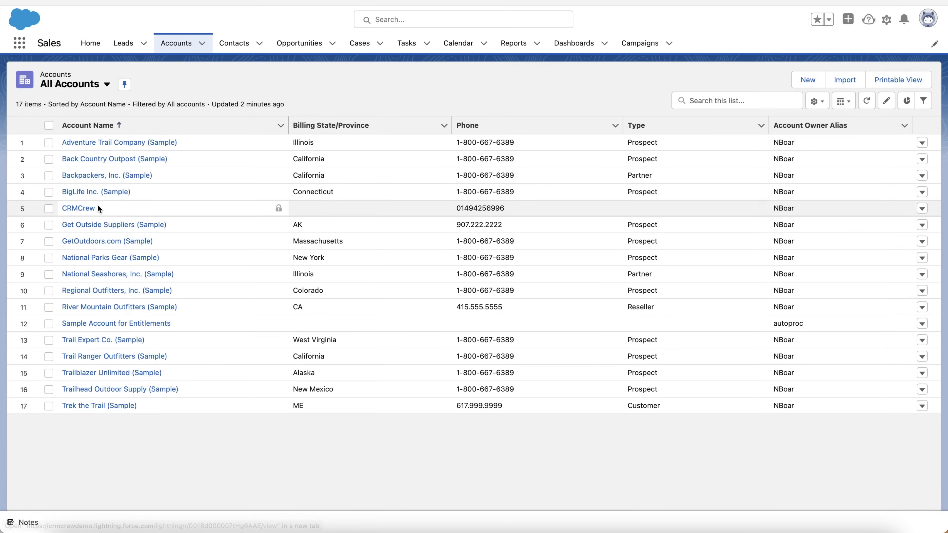
left_click(85, 208)
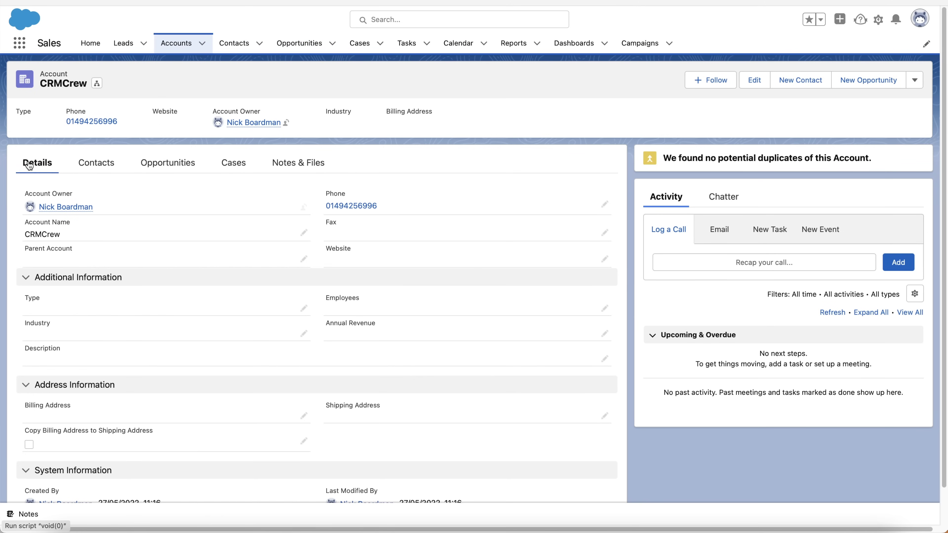
left_click(605, 259)
type("www.")
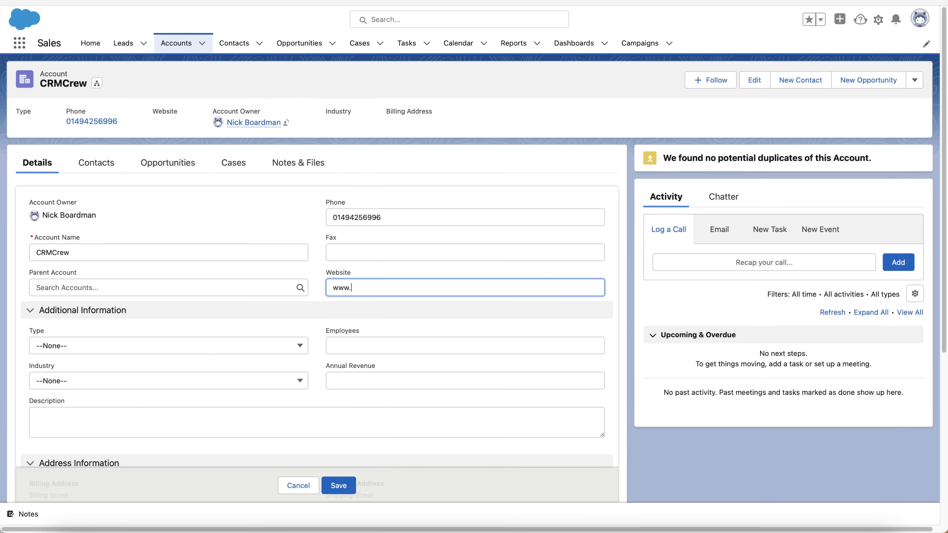
type("crmcrew.co.uk")
left_click(339, 485)
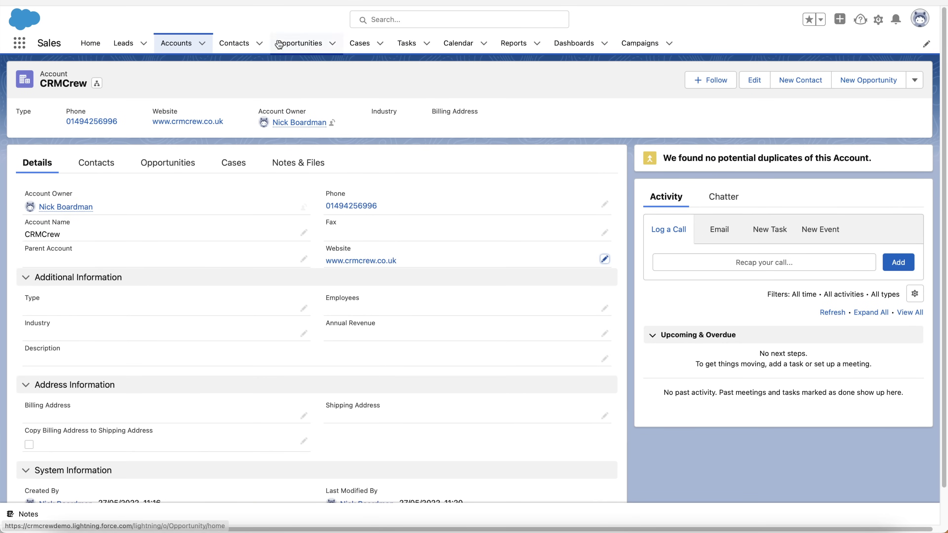
scroll(352, 164, "down", 1)
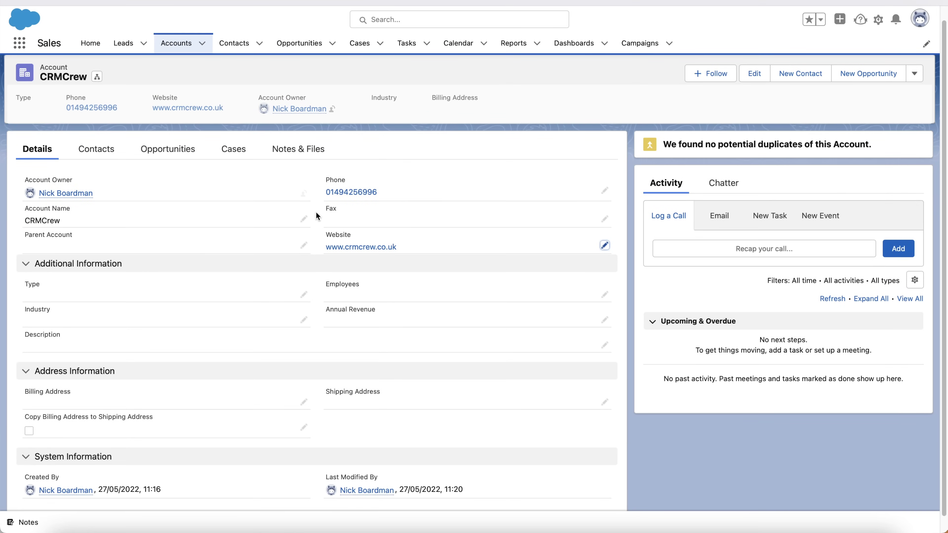
scroll(315, 212, "down", 1)
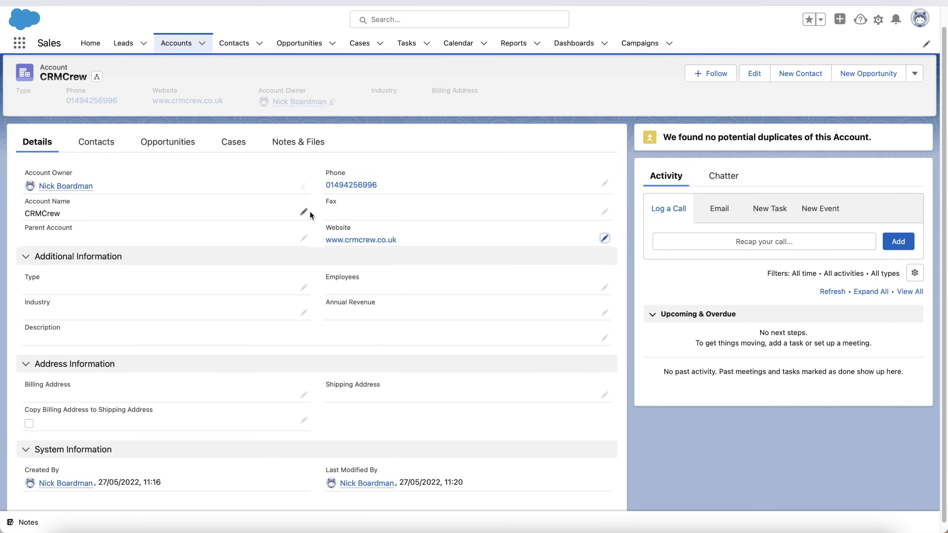
scroll(271, 216, "up", 2)
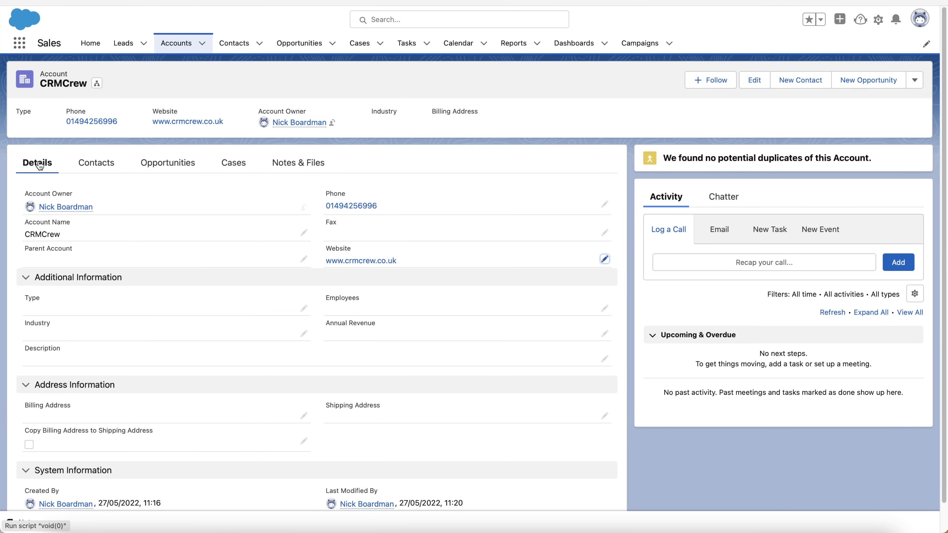
left_click(95, 165)
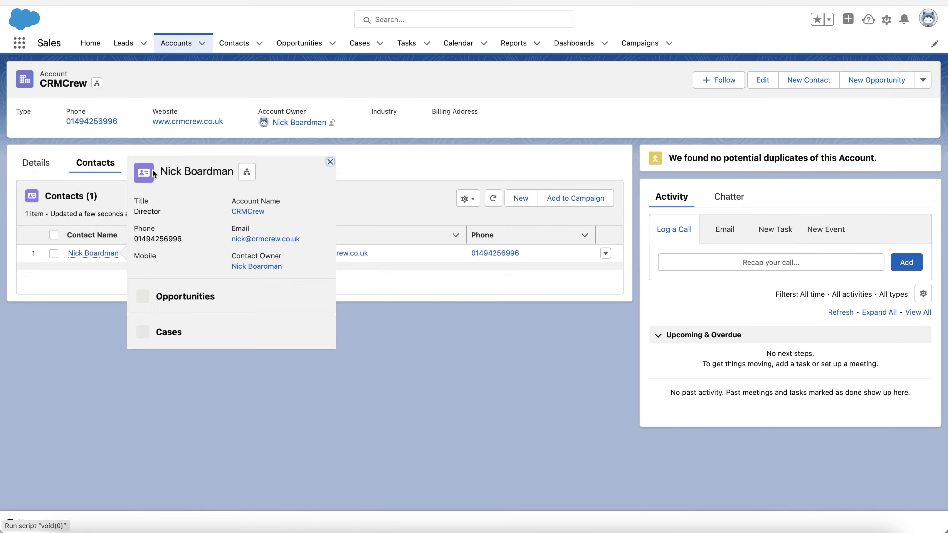
left_click(177, 164)
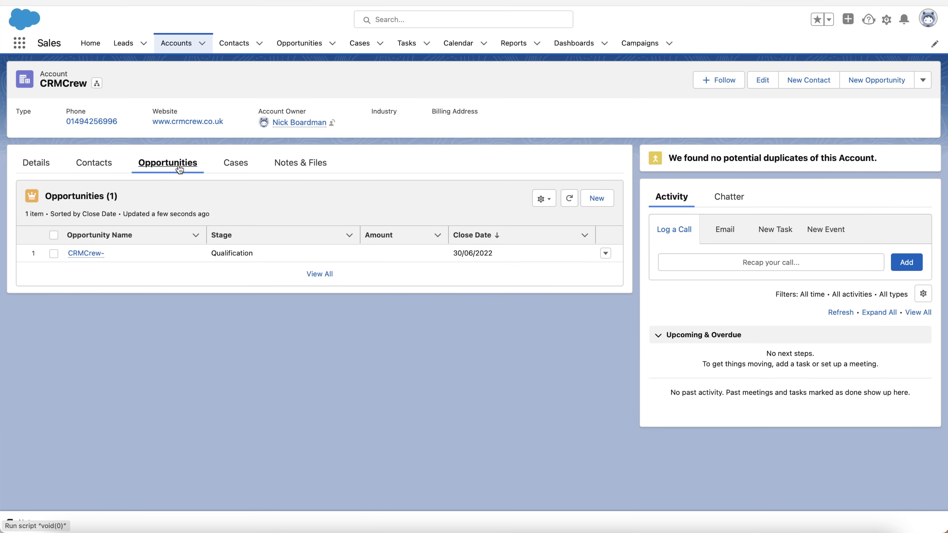
left_click(225, 166)
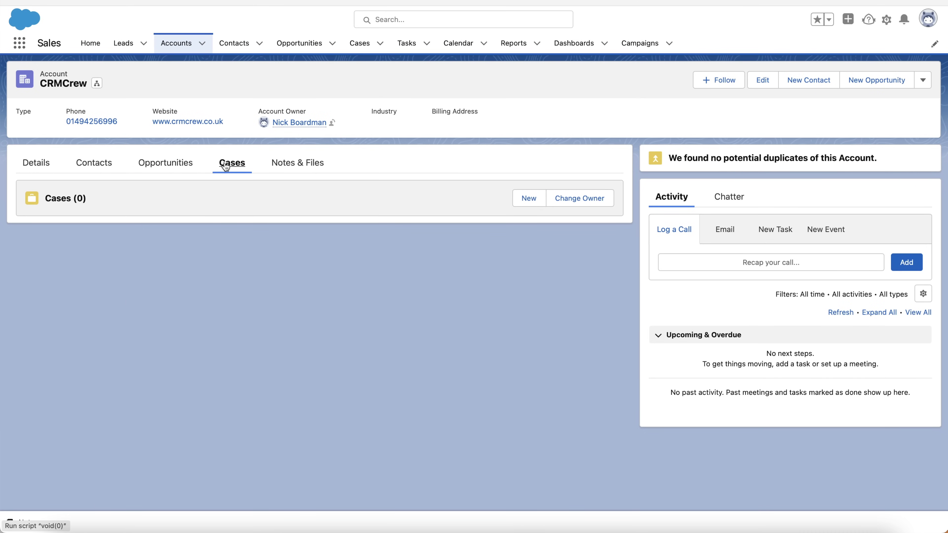
left_click(284, 164)
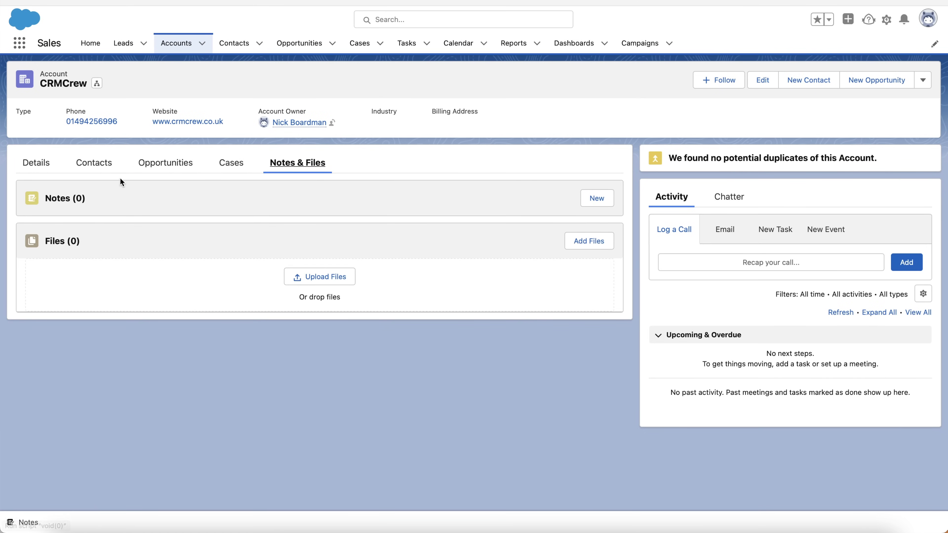
left_click(36, 163)
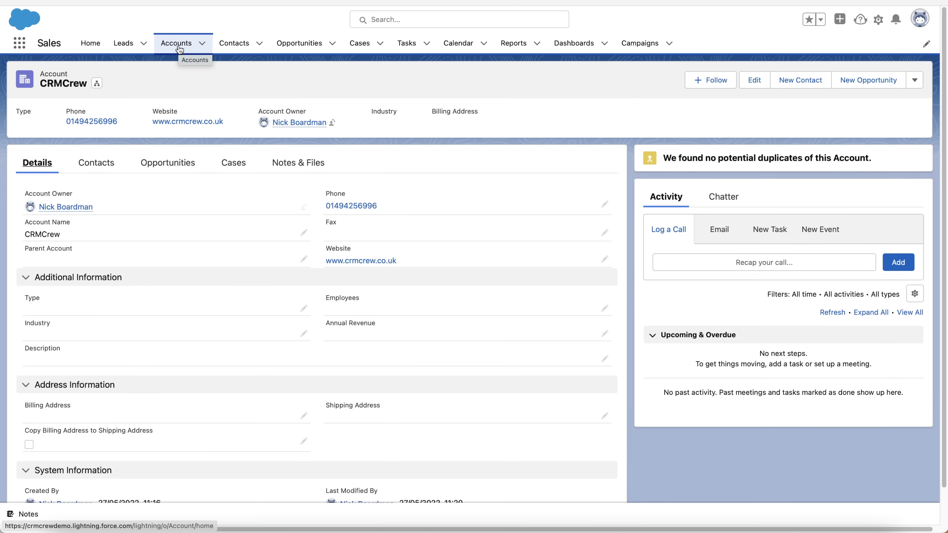
Switch to the Contacts tab to view the two recently viewed contacts
left_click(233, 43)
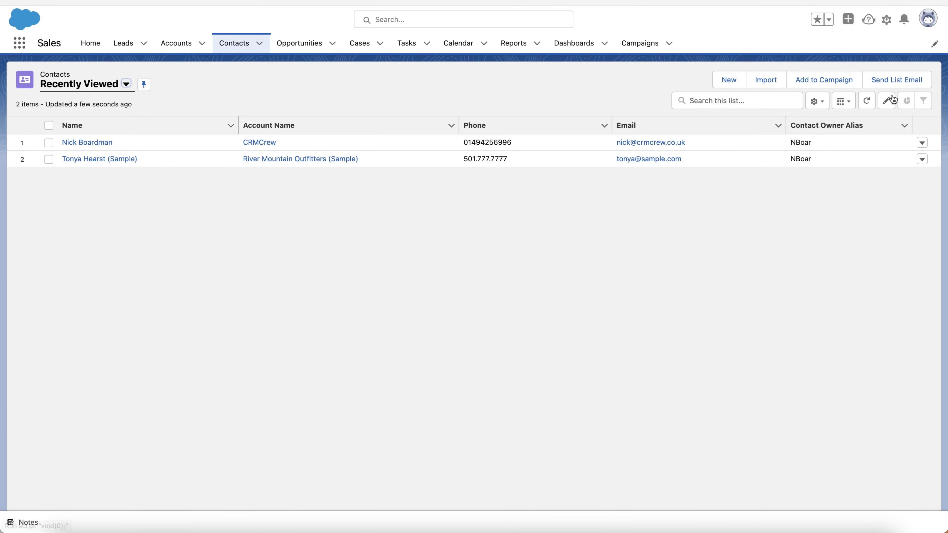
left_click(725, 83)
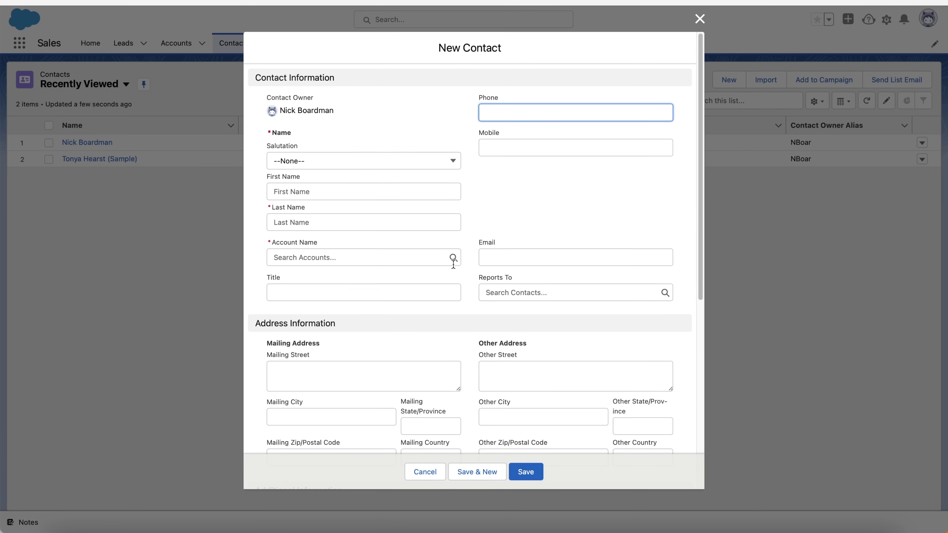
scroll(497, 286, "down", 3)
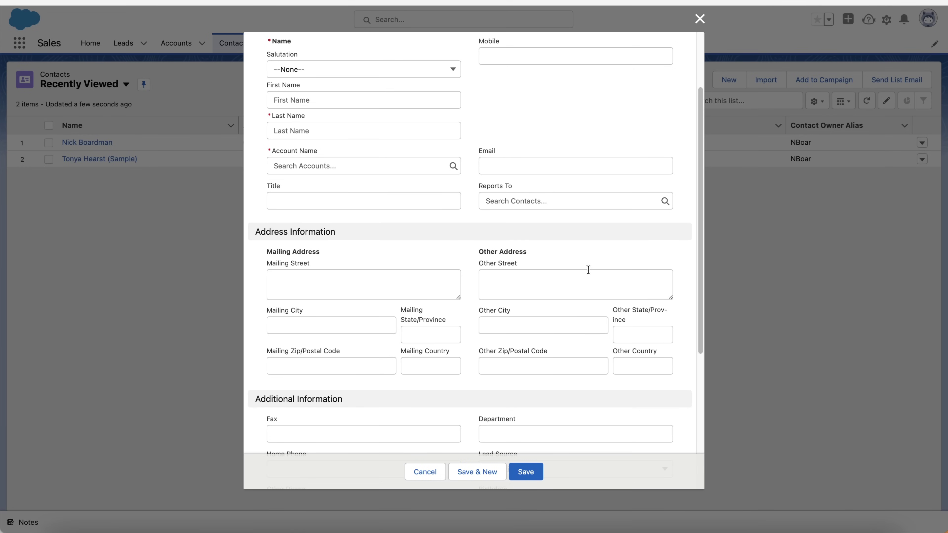
scroll(588, 269, "down", 4)
scroll(564, 233, "down", 3)
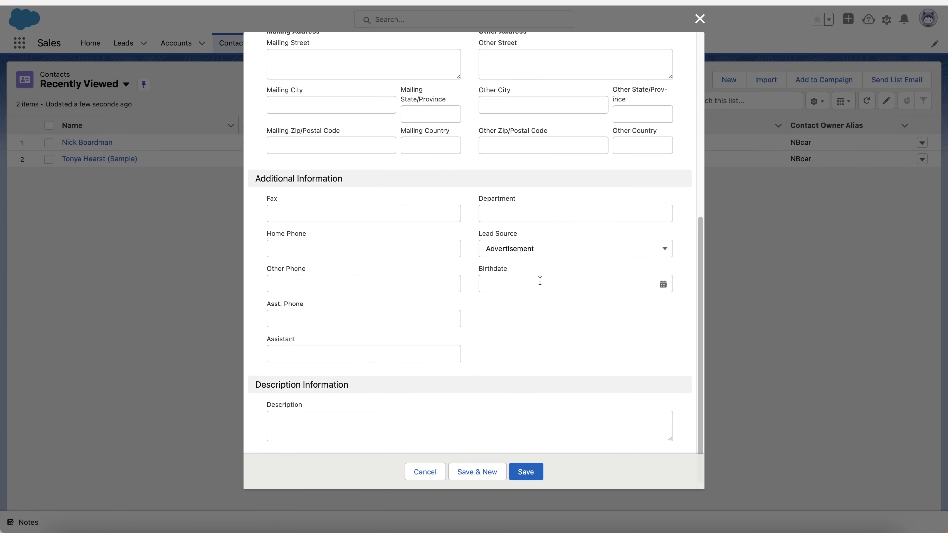
scroll(537, 295, "up", 10)
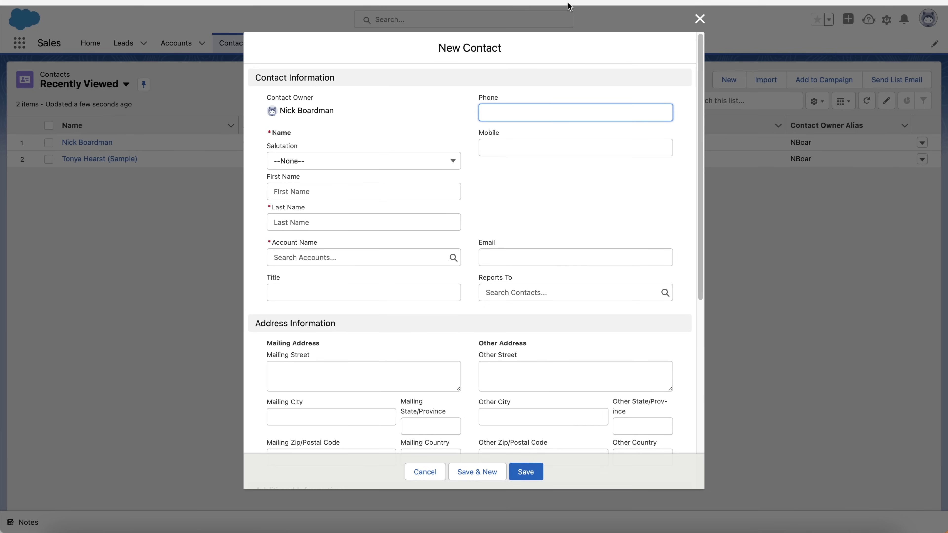
left_click(698, 18)
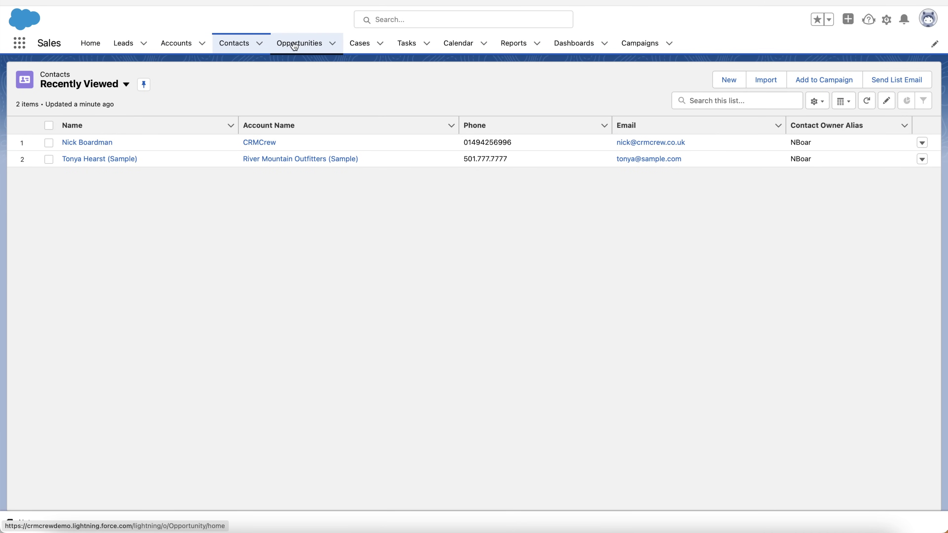
Go to Opportunities and open the CRMCrew- opportunity record
left_click(297, 46)
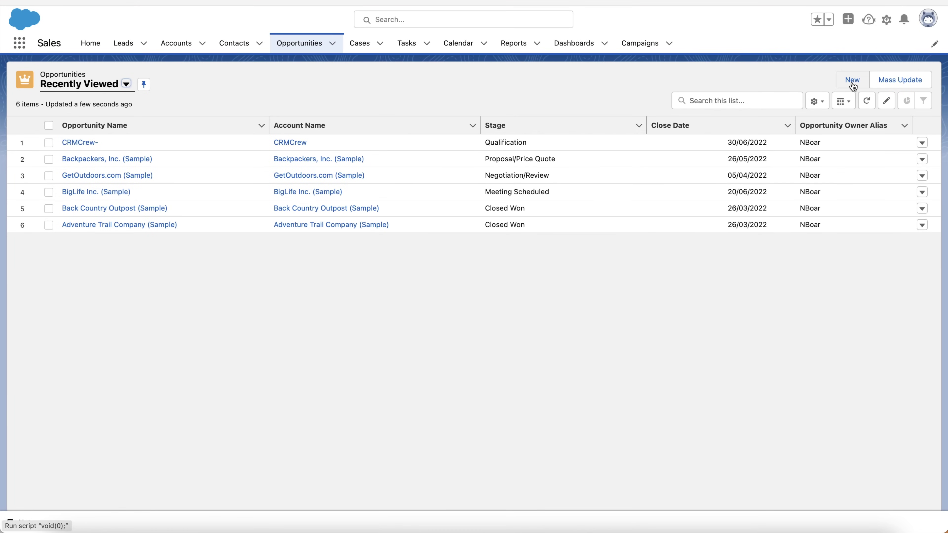
left_click(80, 142)
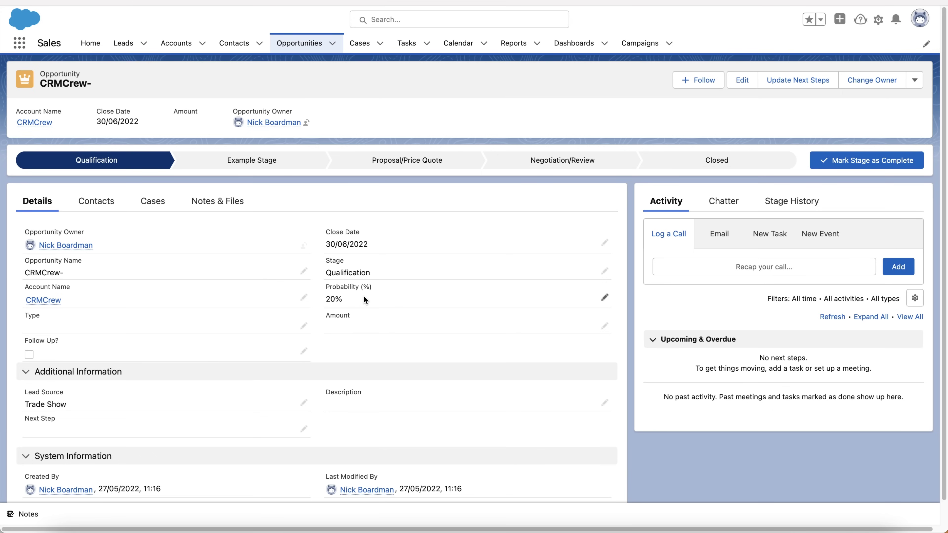
Set the CRMCrew- opportunity's Amount to £10,000
left_click(605, 327)
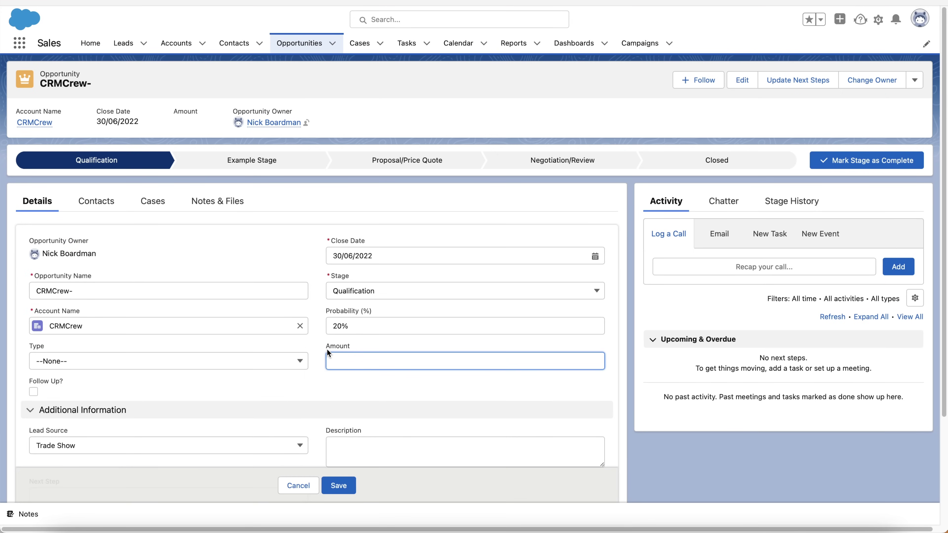
type("10,0")
type("0000")
left_click(339, 485)
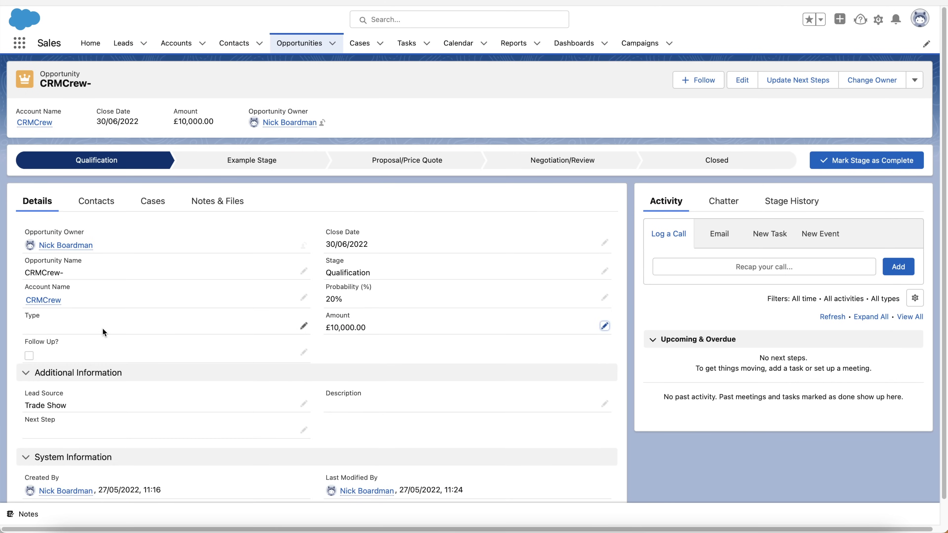
Leave the opportunity Type at --None--, save, and select the Lead Source label
left_click(304, 323)
left_click(161, 366)
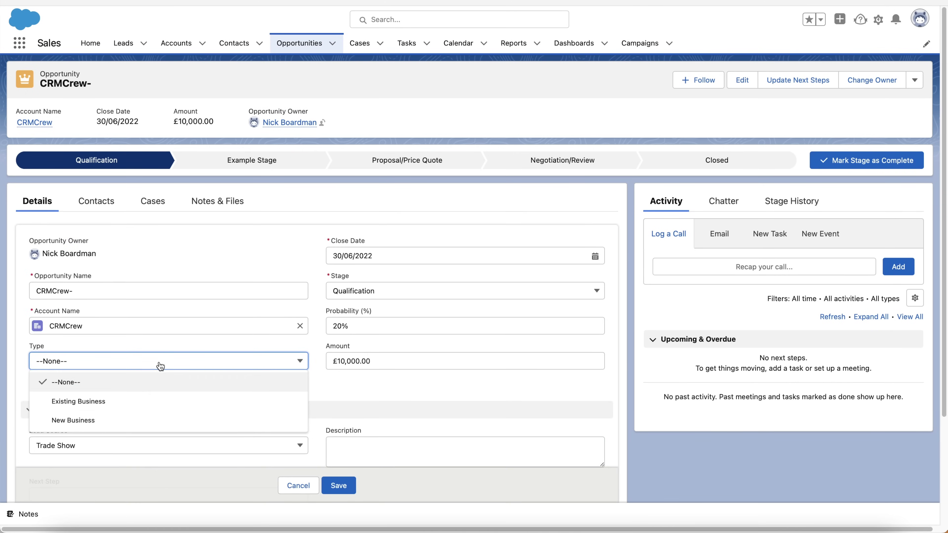
left_click(34, 365)
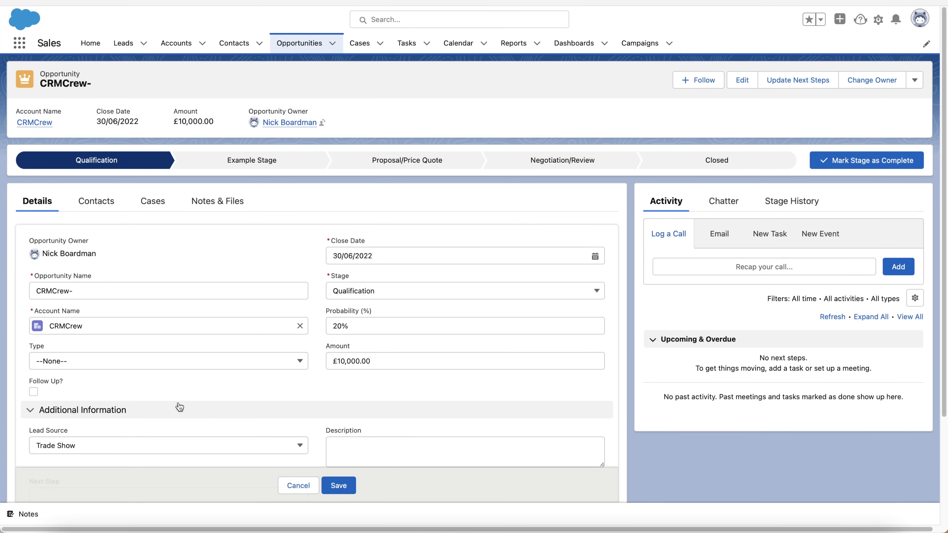
left_click(338, 485)
scroll(358, 299, "down", 1)
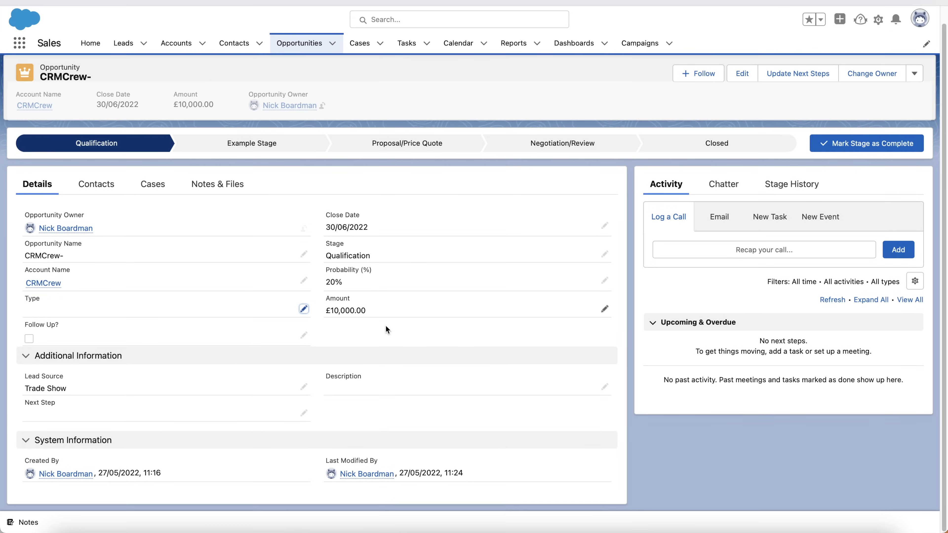
left_click_drag(67, 376, 31, 375)
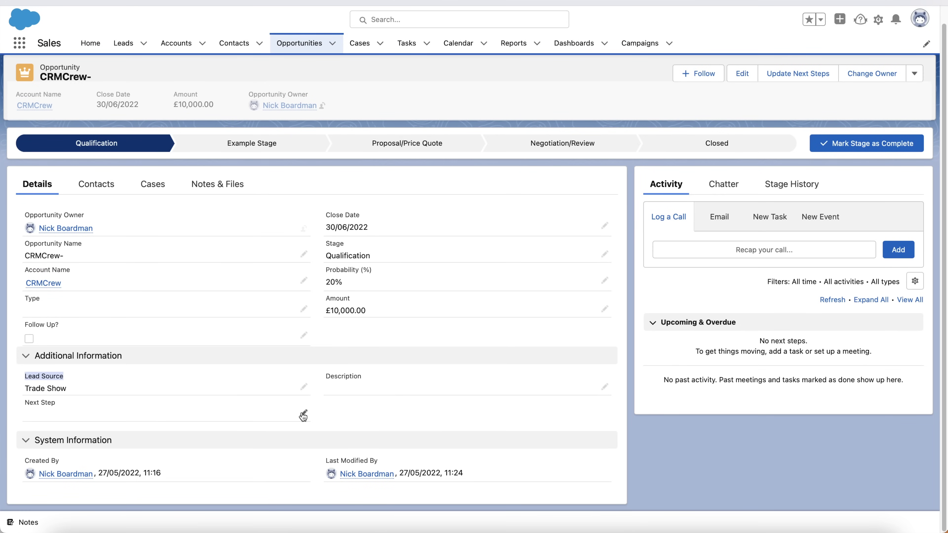
scroll(740, 257, "up", 1)
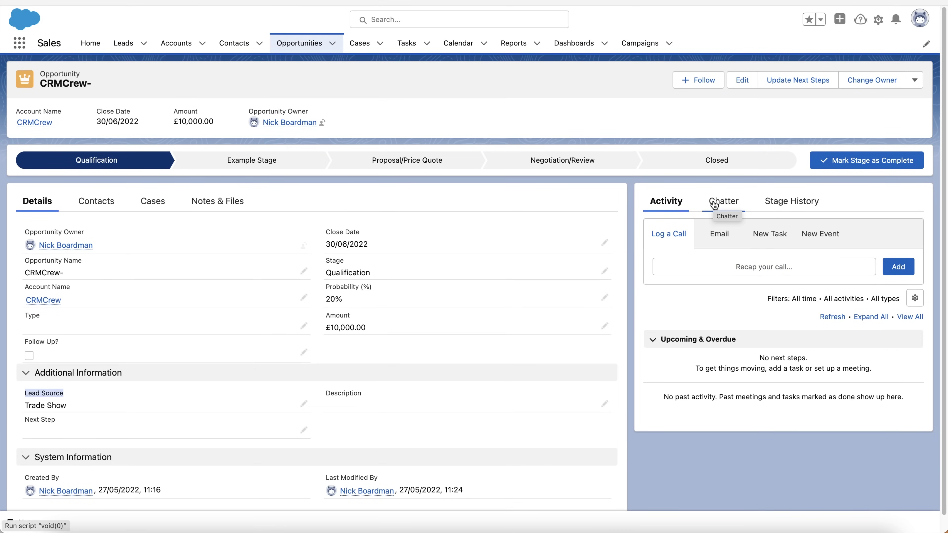
Check the stage history and mark Proposal/Price Quote as the current stage
left_click(777, 204)
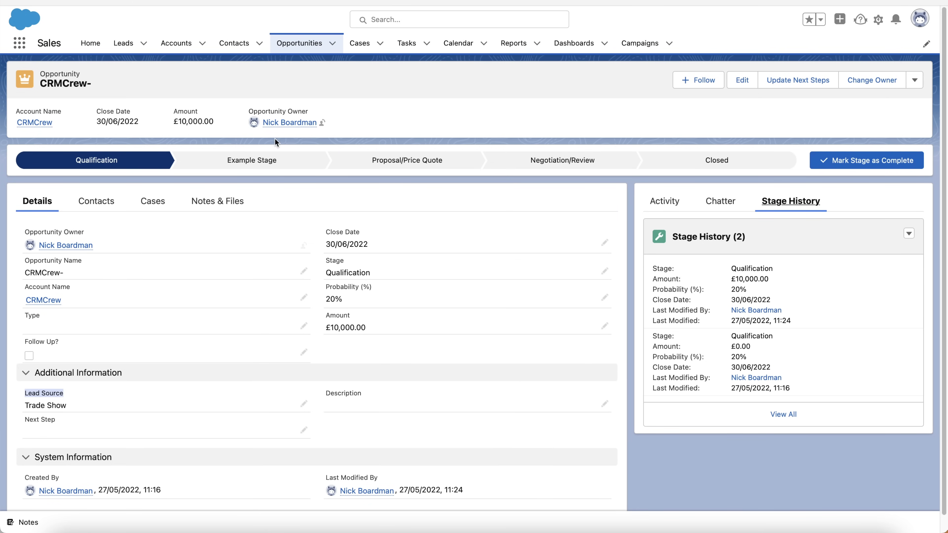
left_click(407, 160)
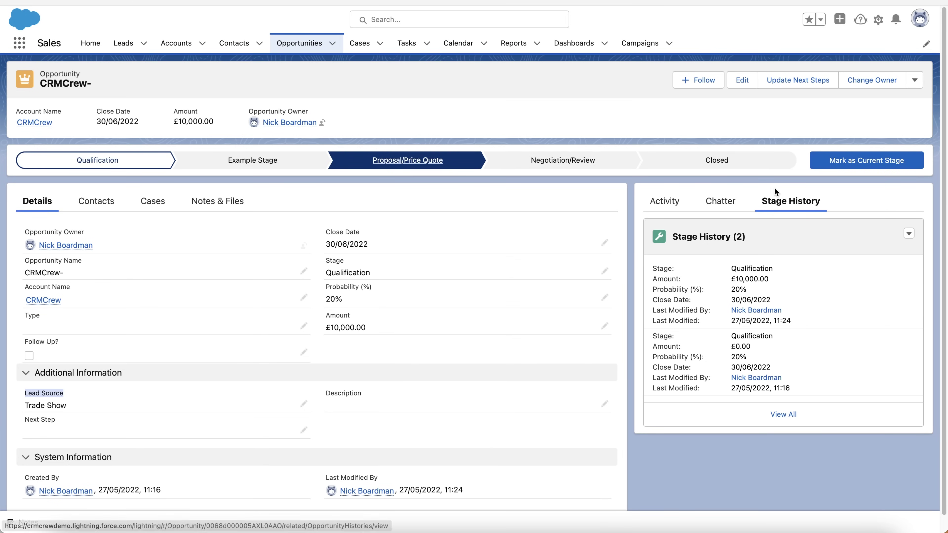
left_click(858, 159)
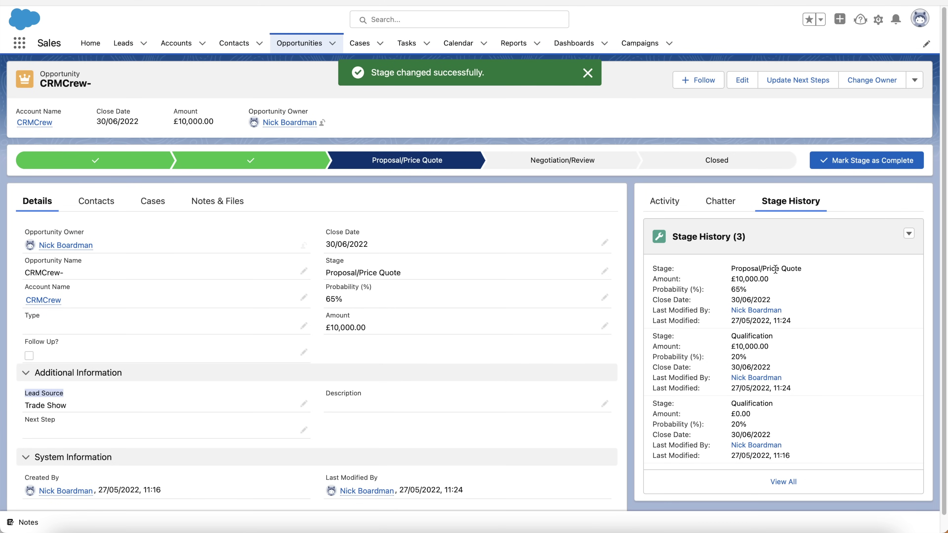
left_click(665, 199)
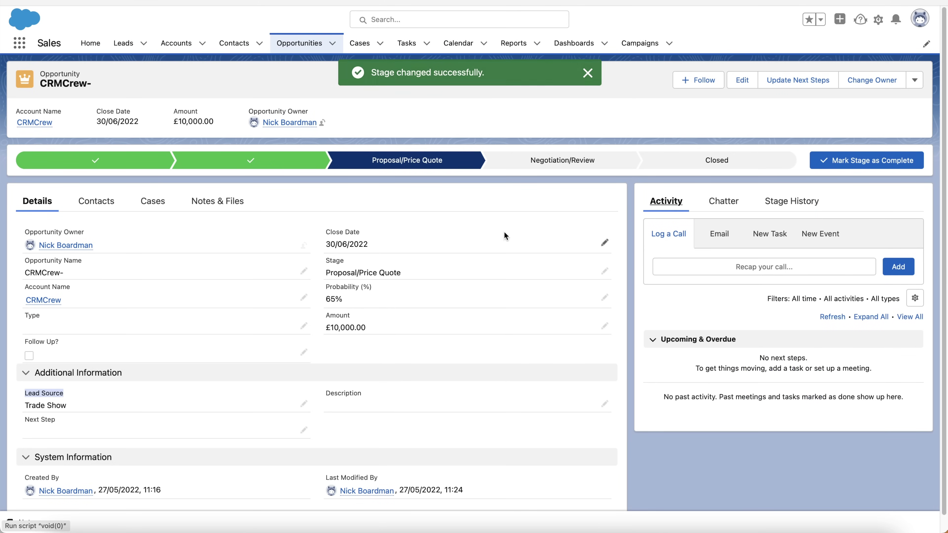
Mark Negotiation/Review as the current stage, reaching 80% probability, then select Closed
left_click(78, 161)
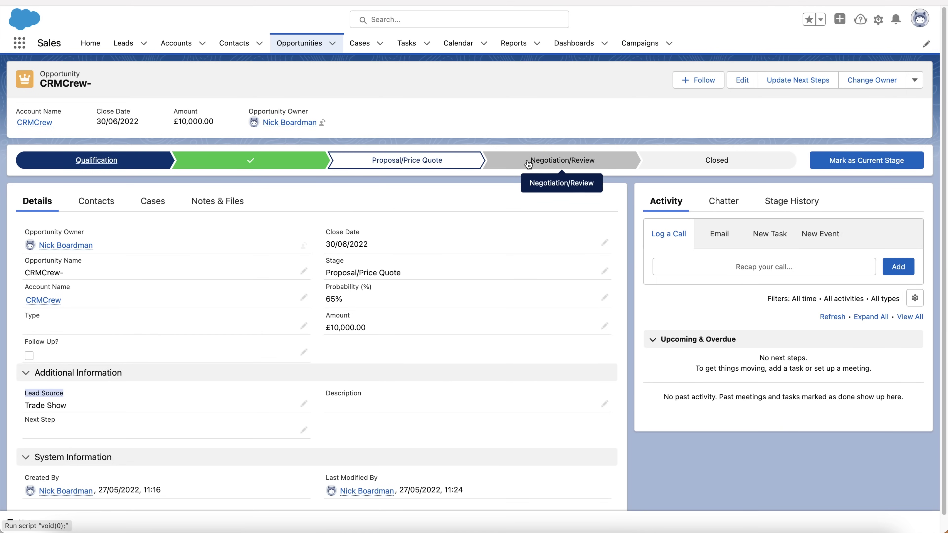
left_click(528, 164)
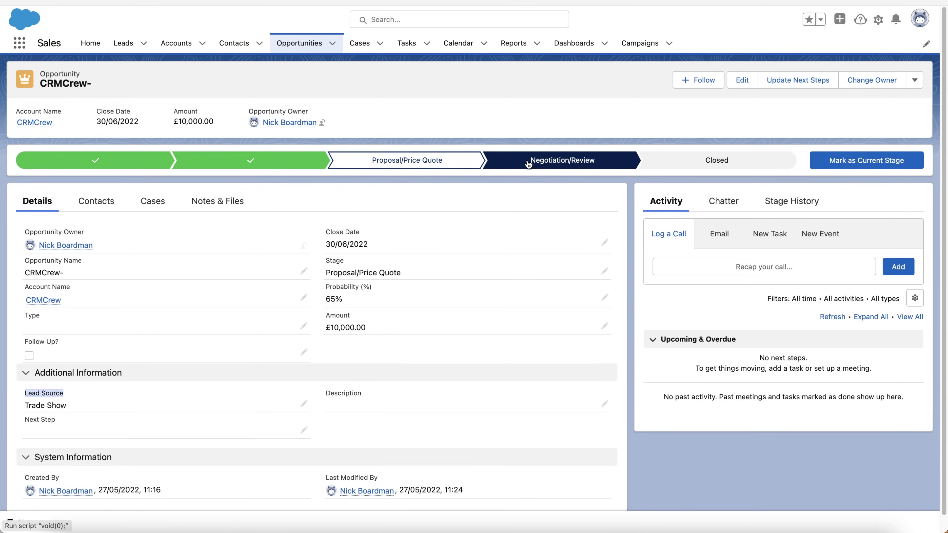
left_click(865, 161)
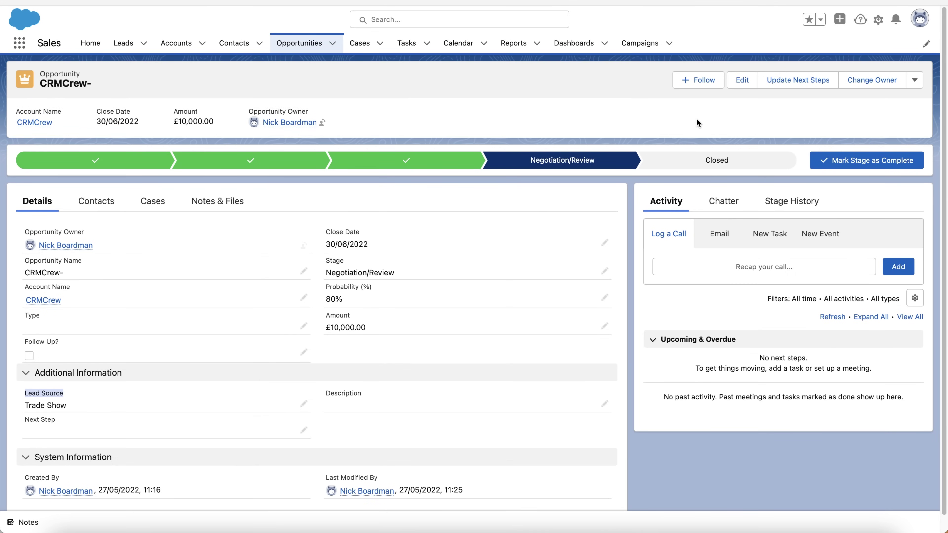
left_click(689, 160)
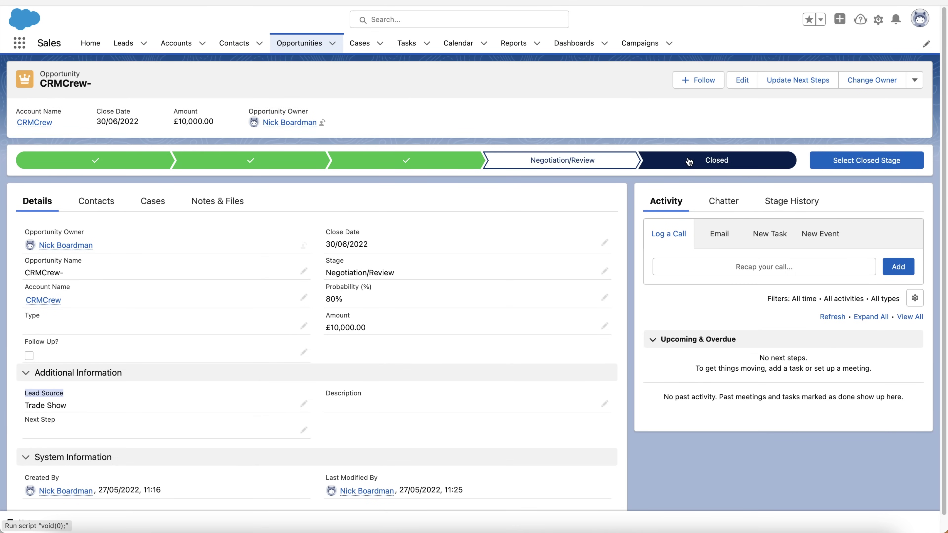
Close the CRMCrew- opportunity as Closed Won and return to the opportunities list
left_click(898, 160)
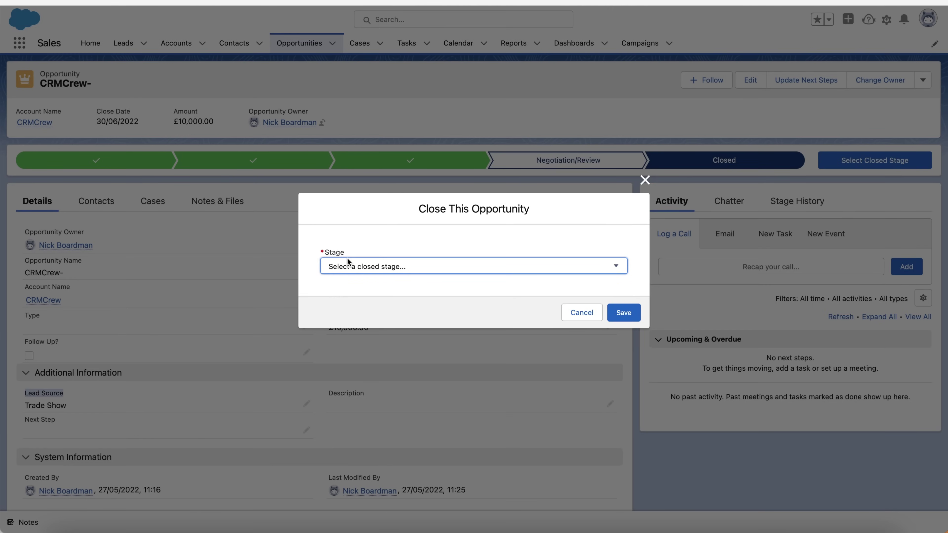
left_click(348, 263)
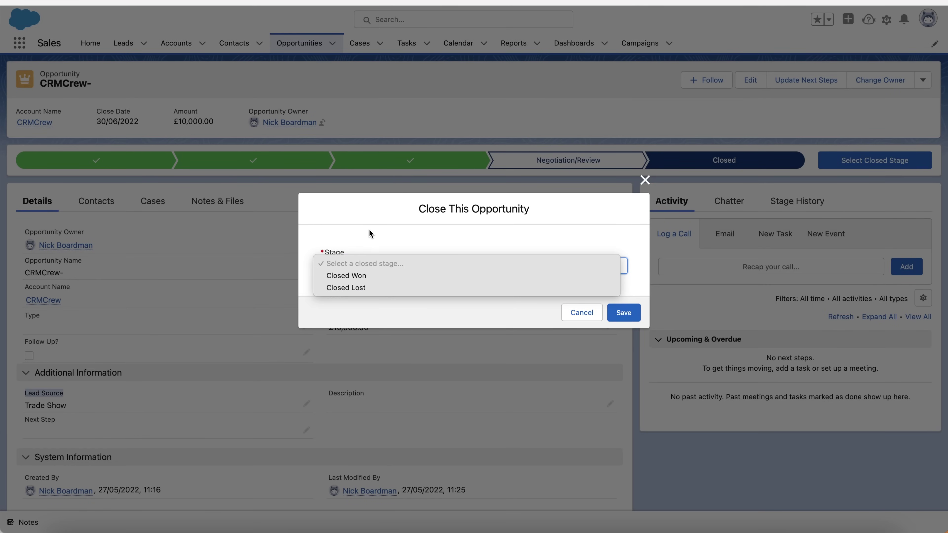
left_click(353, 276)
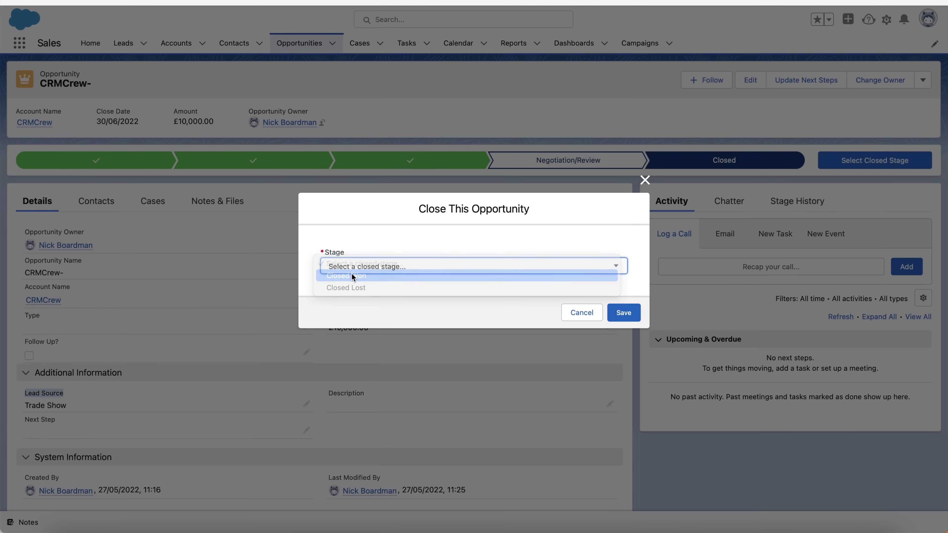
left_click(622, 314)
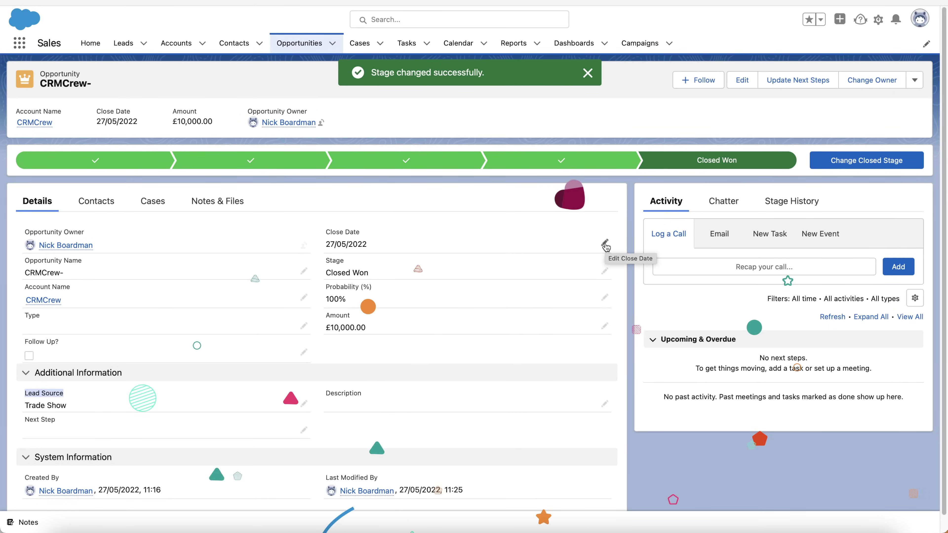
left_click(589, 73)
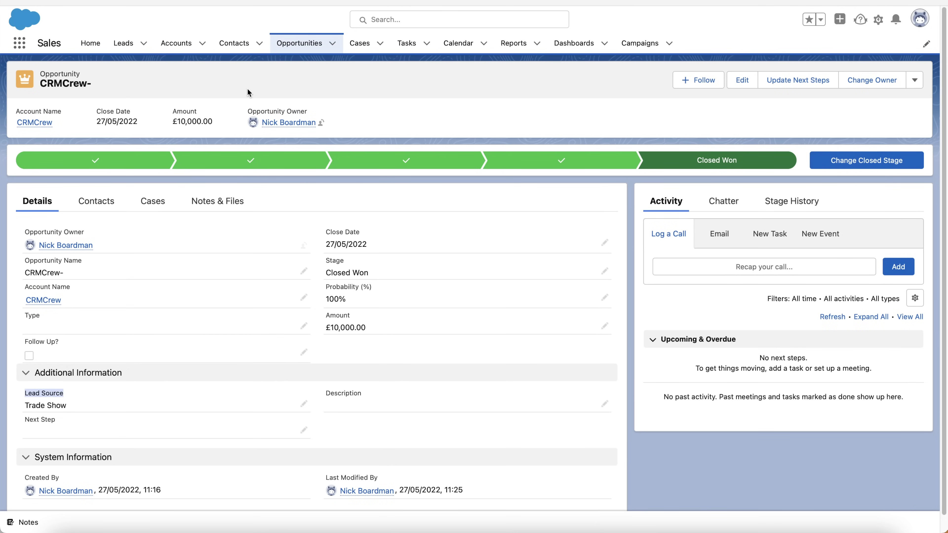
scroll(725, 300, "down", 1)
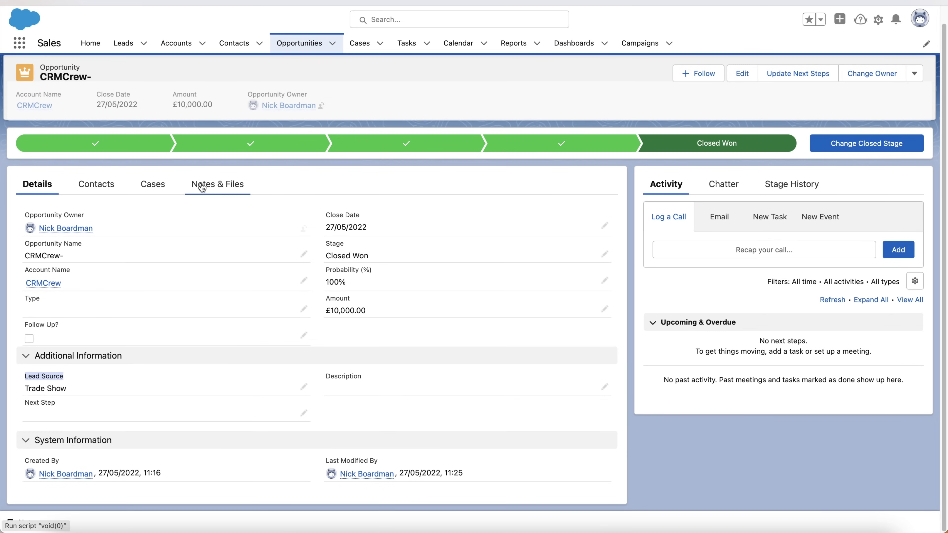
scroll(270, 173, "up", 1)
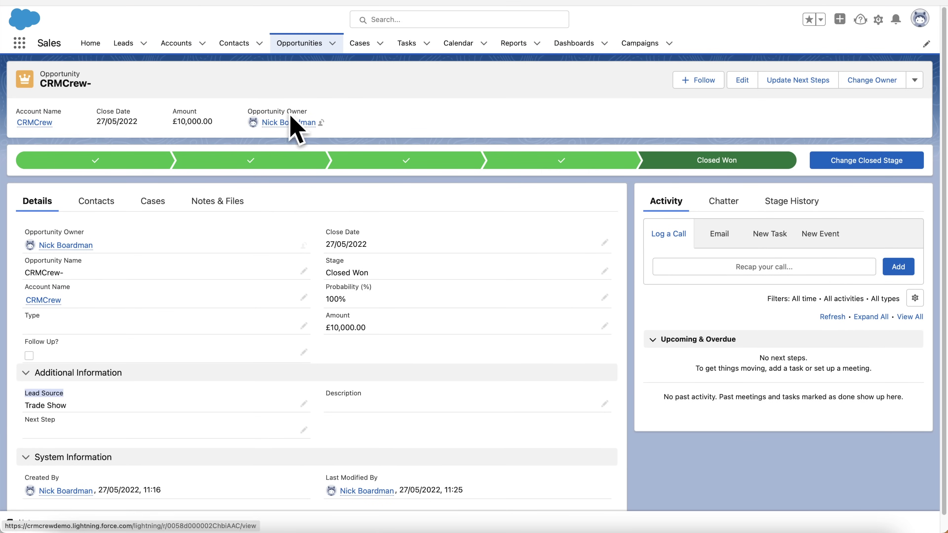
left_click(298, 42)
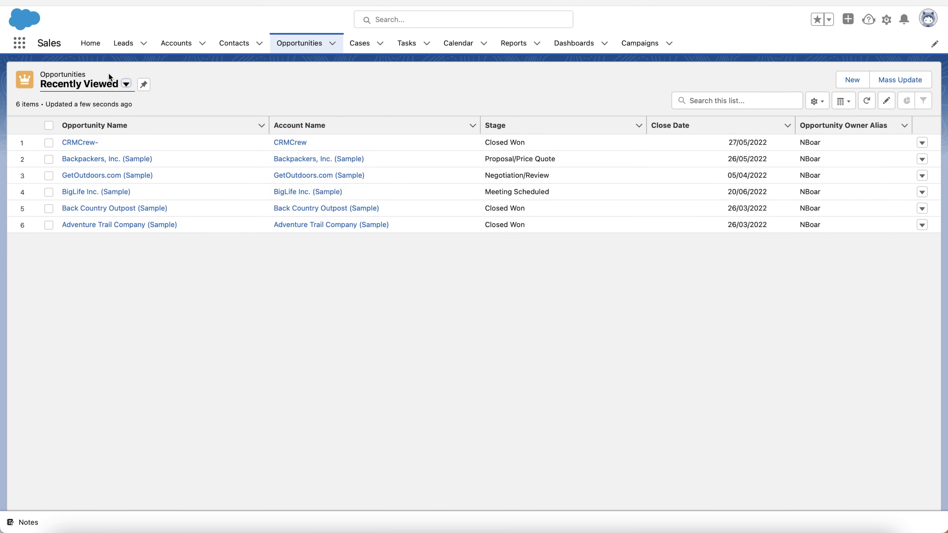
Switch to the All Opportunities list view of 12 records and open Display as
left_click(113, 85)
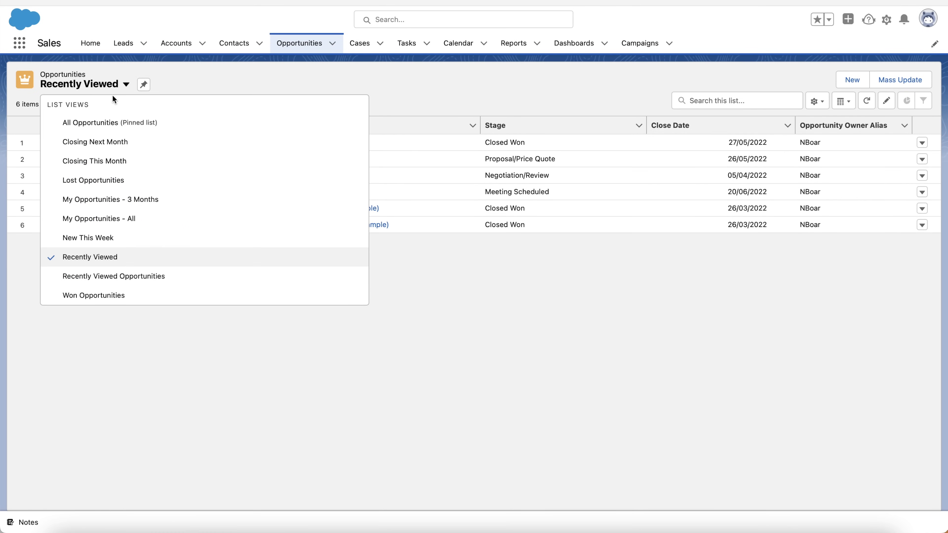
left_click(115, 125)
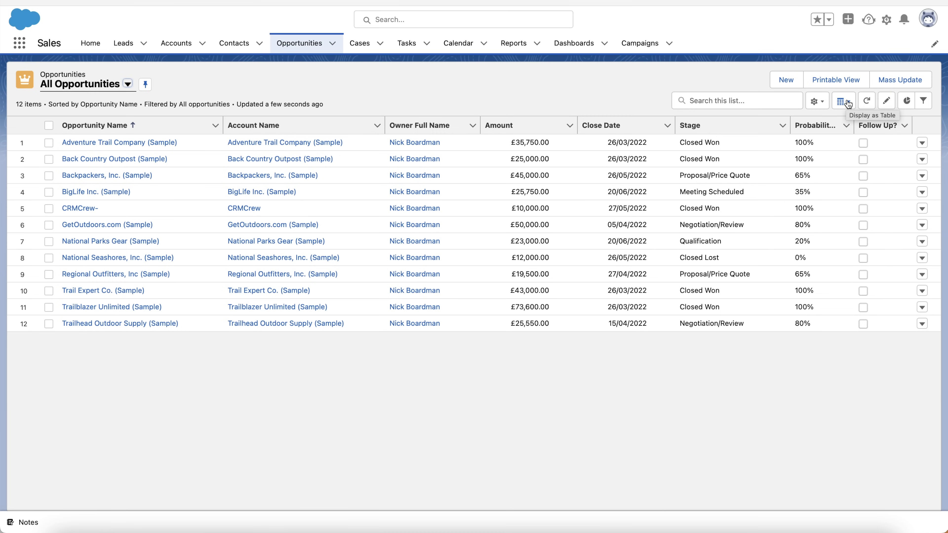
left_click(848, 103)
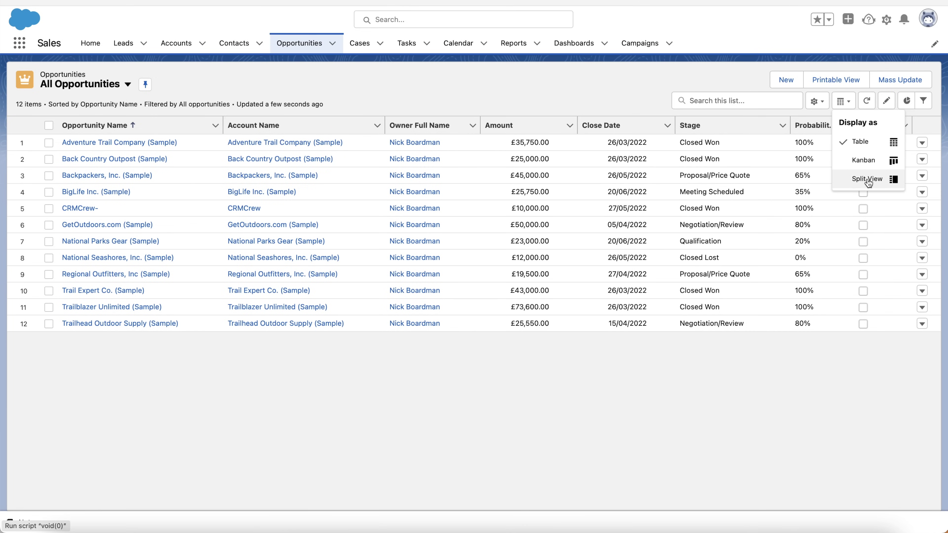
Show opportunities as Kanban; move Backpackers to Qualification and CRMCrew- to Example Stage
left_click(863, 161)
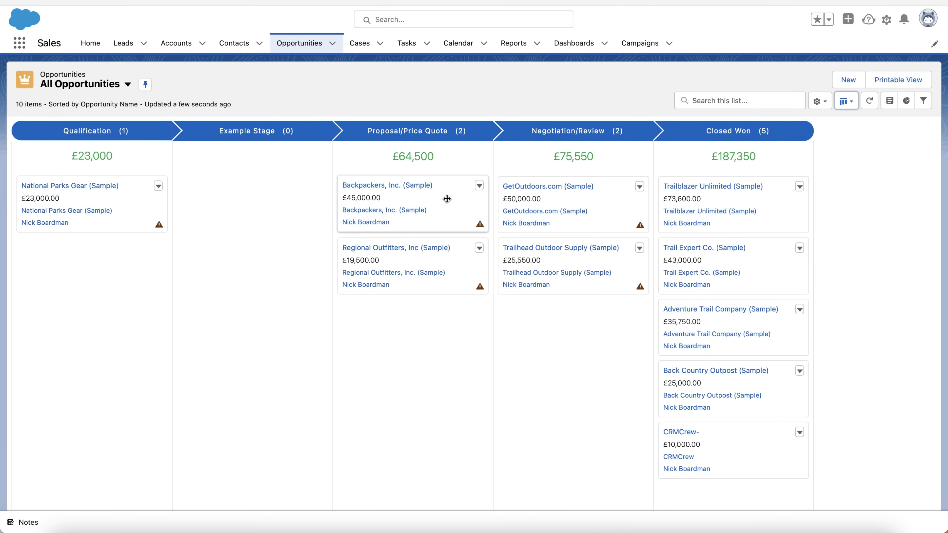
left_click_drag(441, 199, 143, 269)
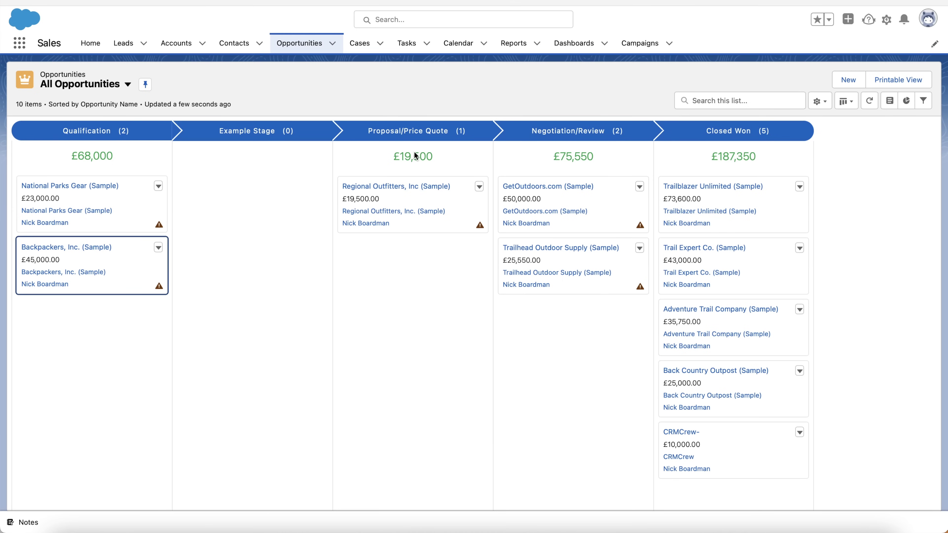
left_click_drag(694, 467, 277, 274)
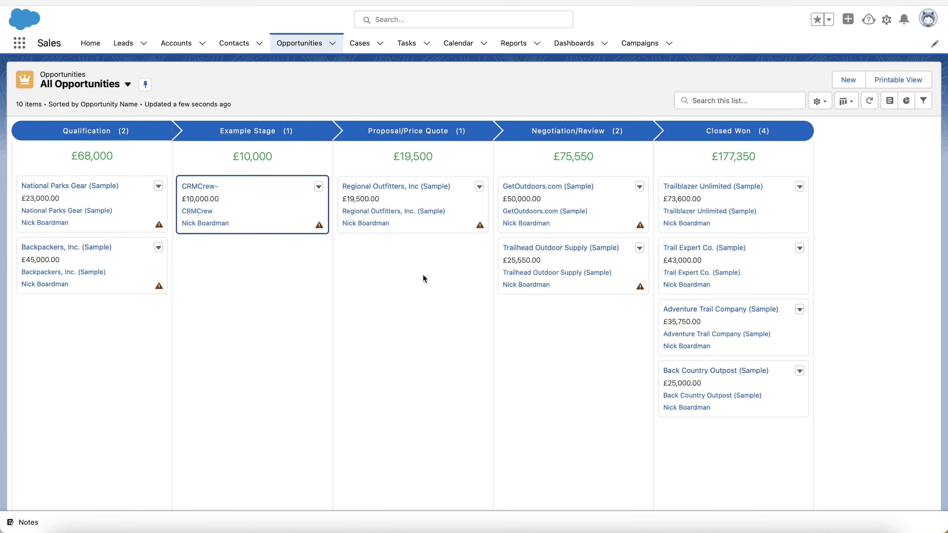
left_click(846, 101)
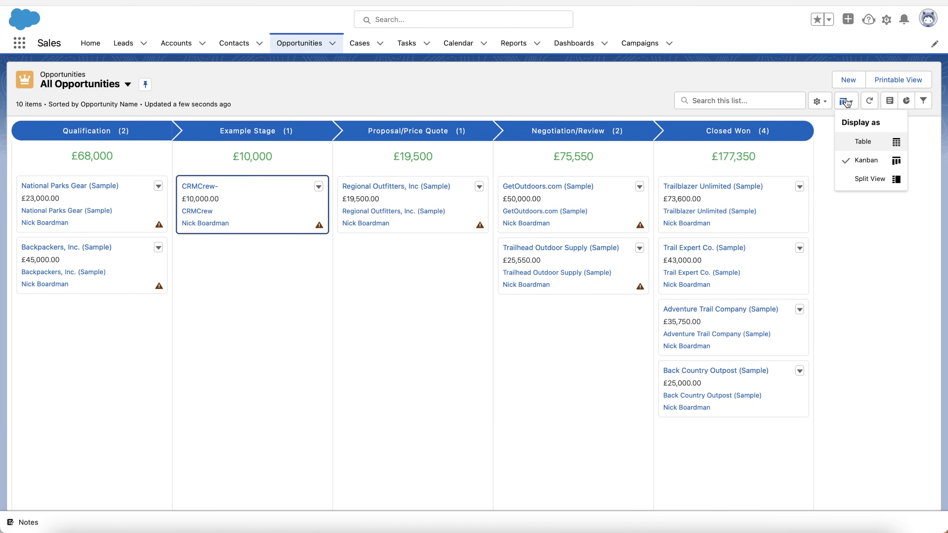
Browse sample records in opportunities split view, then return to the table layout
left_click(850, 185)
left_click(76, 169)
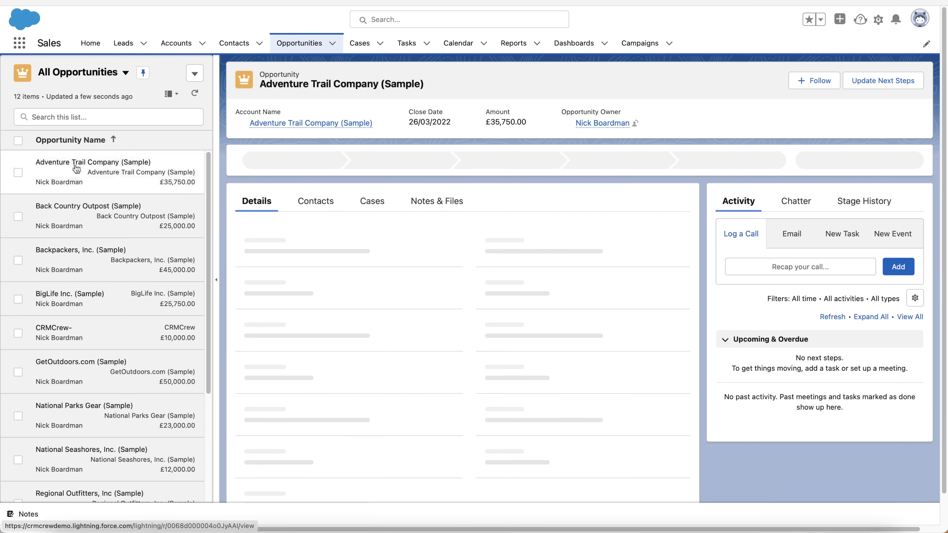
scroll(82, 313, "down", 4)
left_click(84, 322)
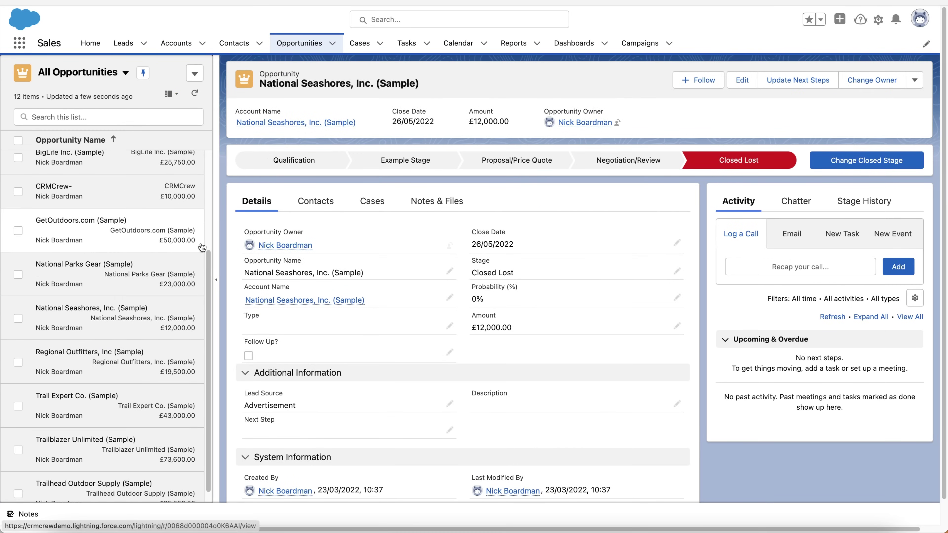
scroll(202, 247, "up", 4)
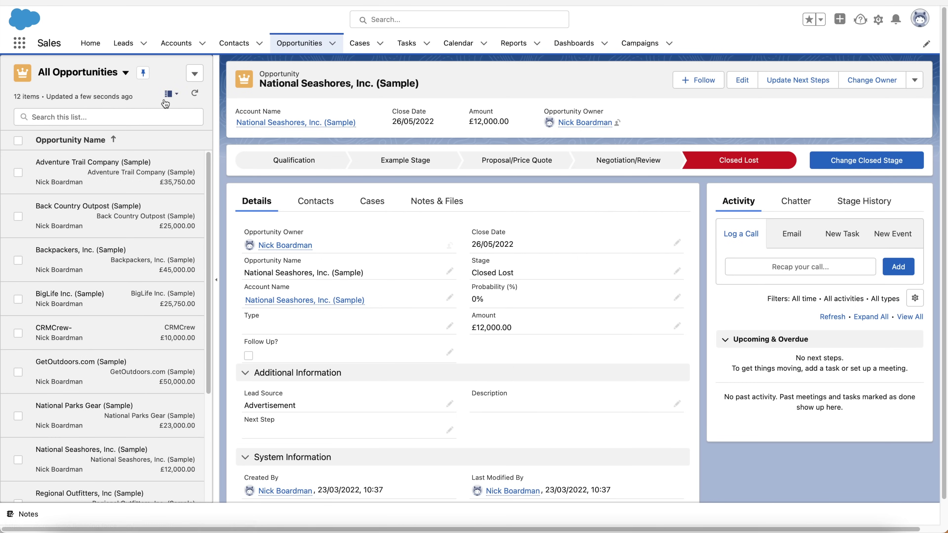
left_click(94, 162)
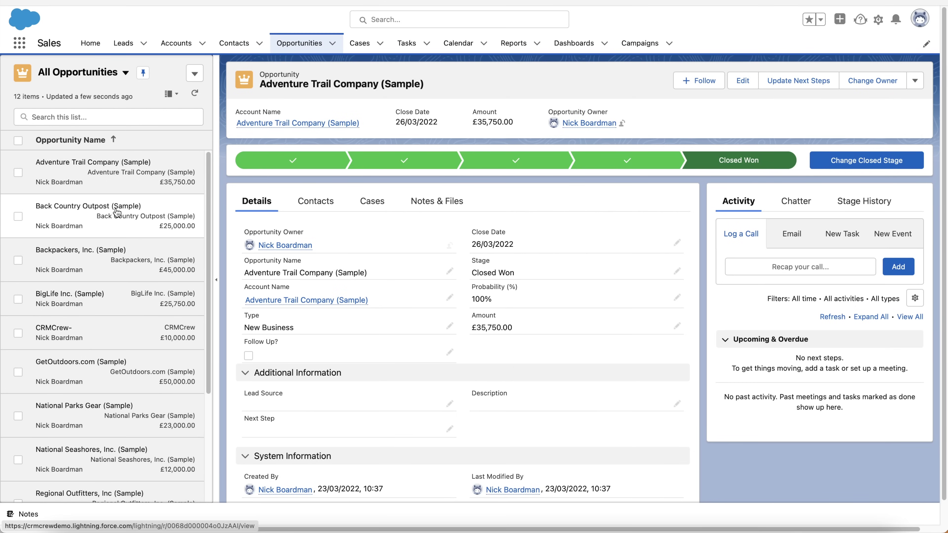
left_click(77, 211)
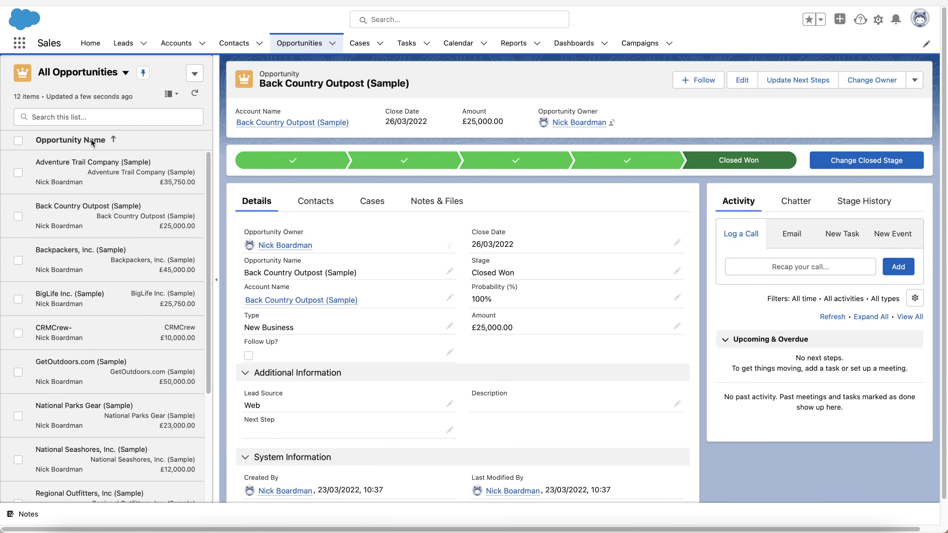
scroll(22, 271, "down", 5)
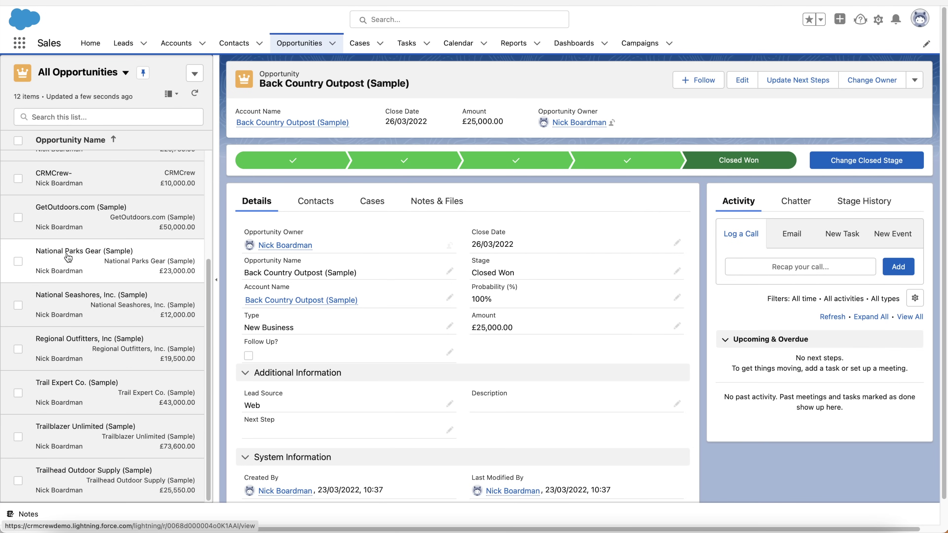
scroll(68, 258, "up", 5)
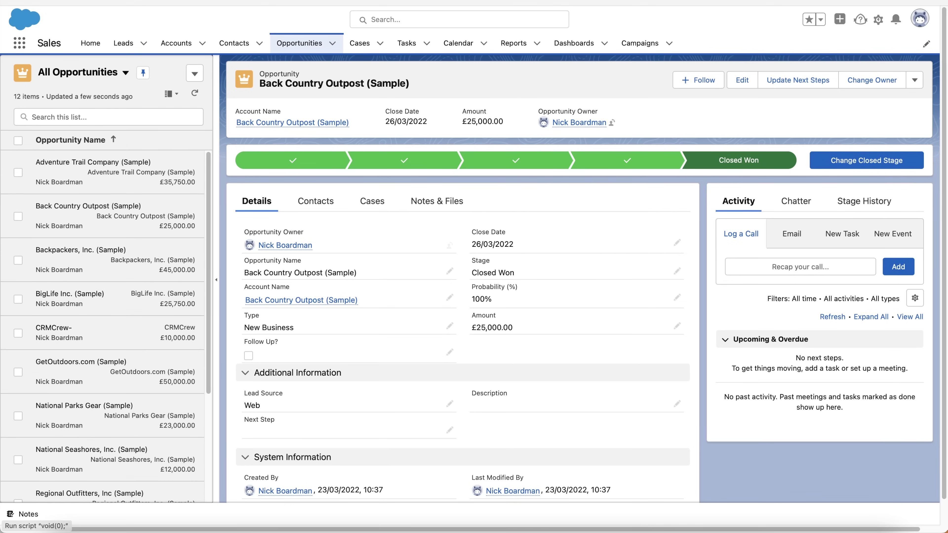
left_click(171, 94)
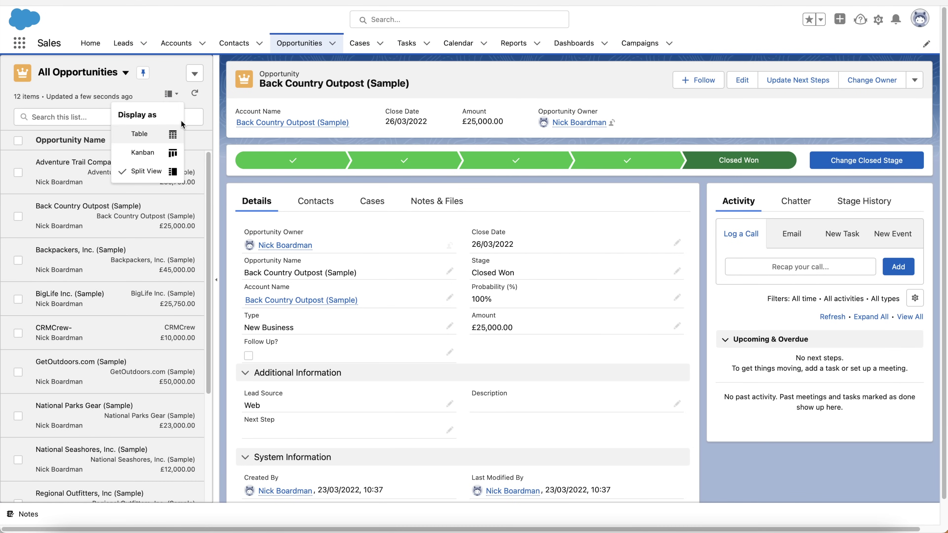
left_click(150, 142)
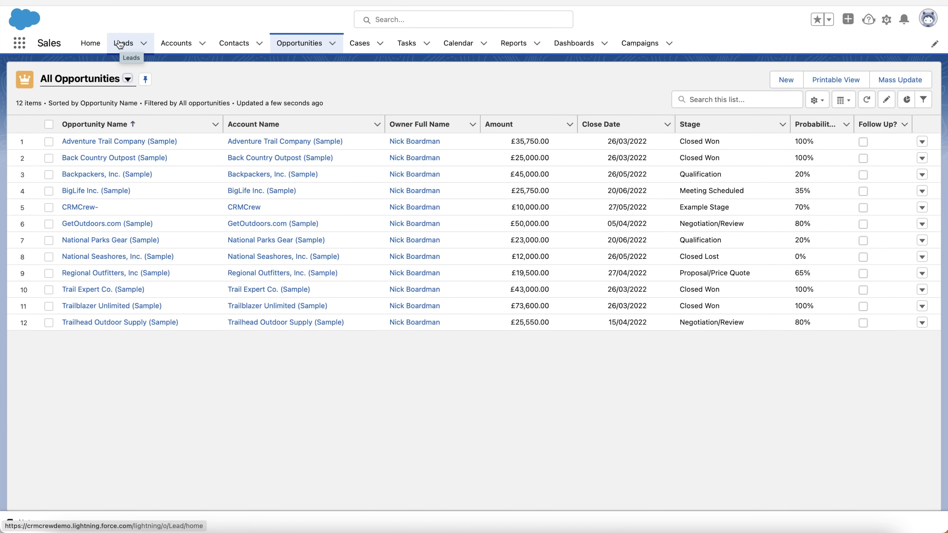
Show Accounts in split view and open the BigLife Inc. (Sample) account
left_click(170, 43)
left_click(845, 101)
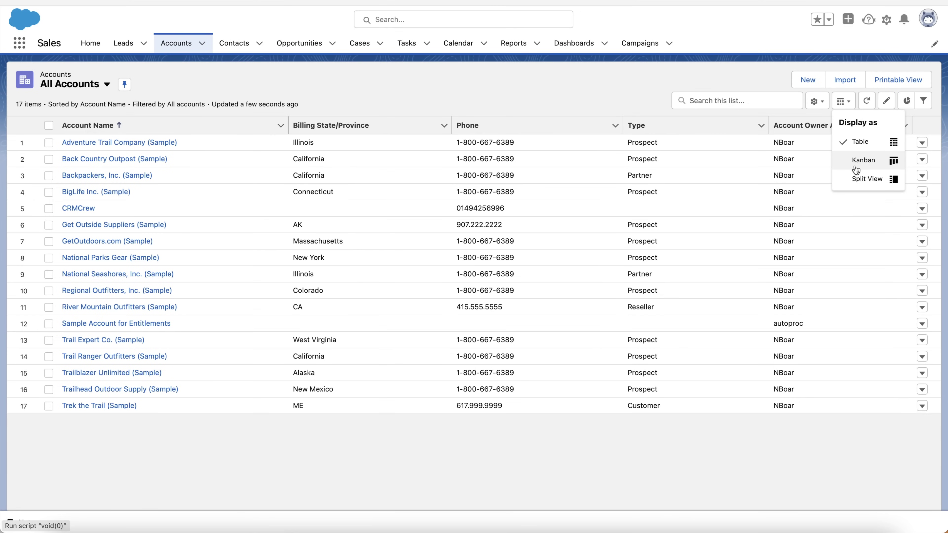
left_click(859, 179)
left_click(60, 200)
left_click(68, 258)
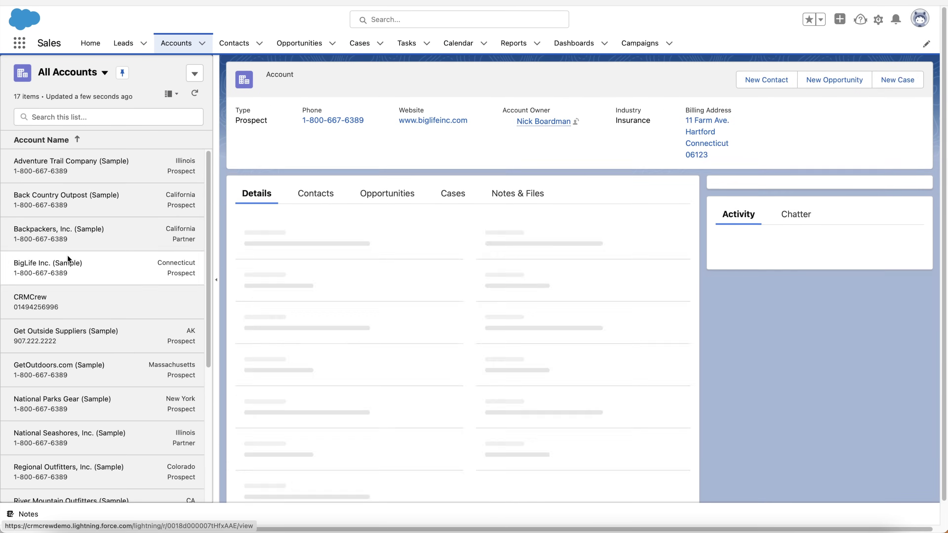
Display open Leads as Kanban and drag a Contacted lead to Unqualified and back
left_click(125, 47)
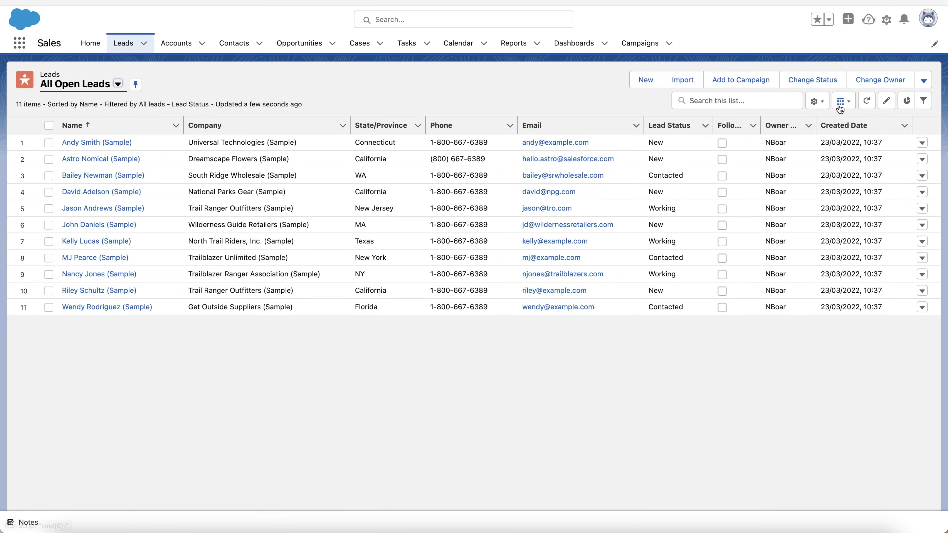
left_click(844, 101)
left_click(855, 162)
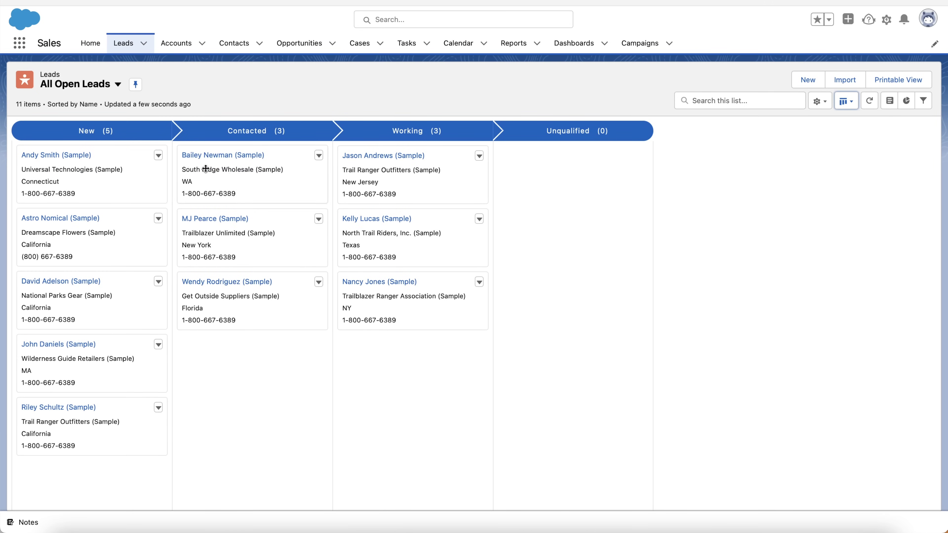
left_click_drag(206, 170, 514, 183)
left_click_drag(456, 204, 221, 250)
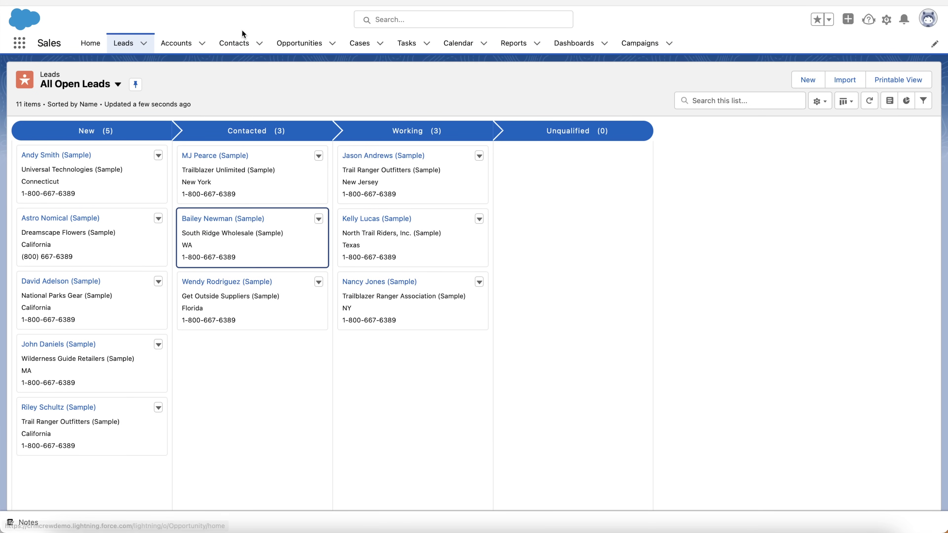
Pass through Opportunities, then open the Cases Recently Viewed list showing case 00001010
left_click(298, 44)
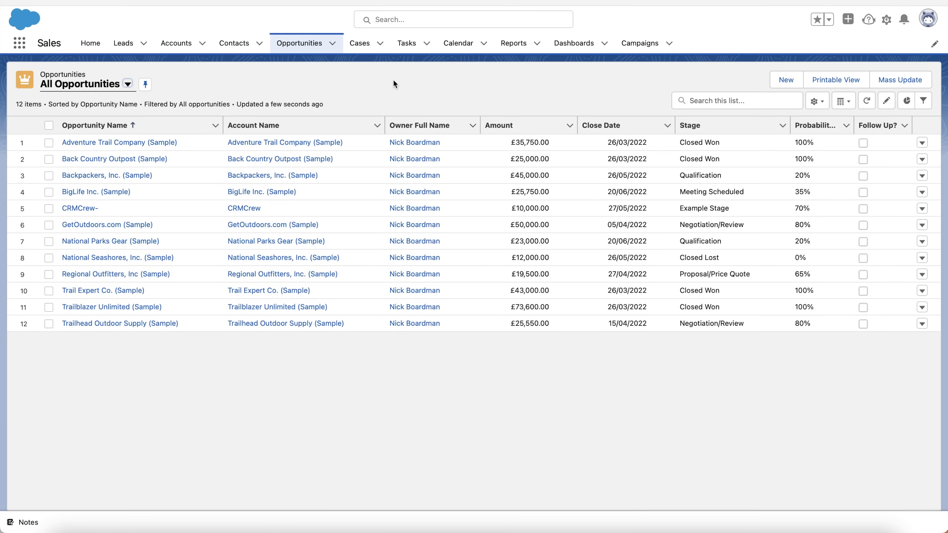
left_click(361, 44)
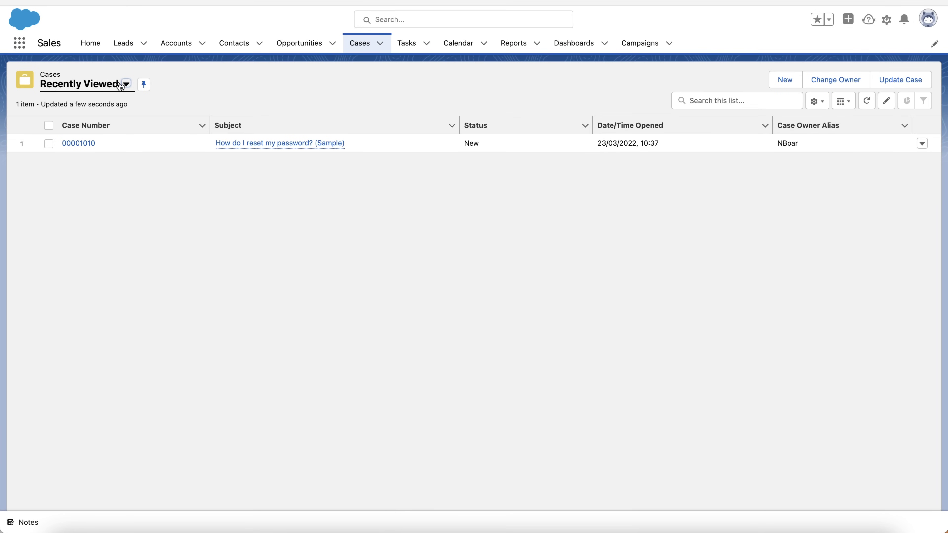
Switch the Cases list to All Cases, pin it as the default view, and dismiss the confirmation
left_click(127, 84)
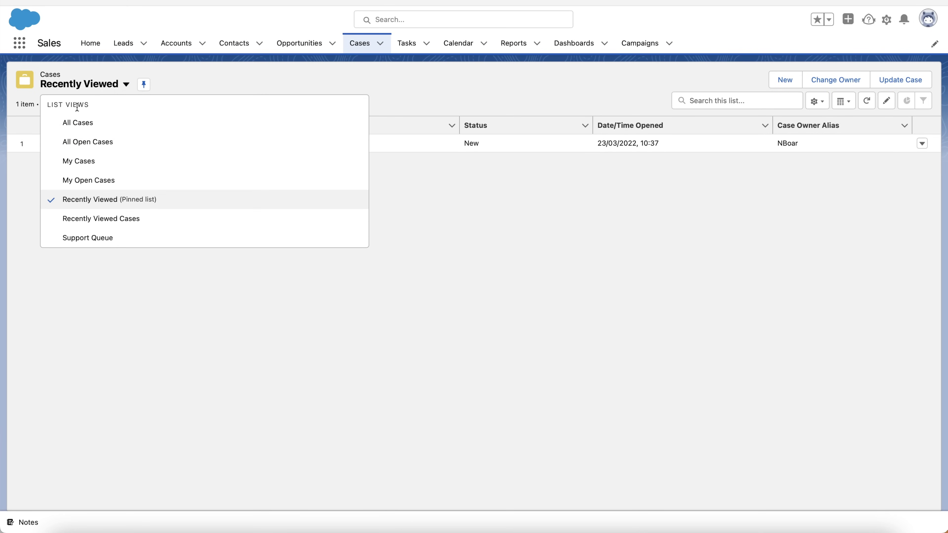
left_click(71, 124)
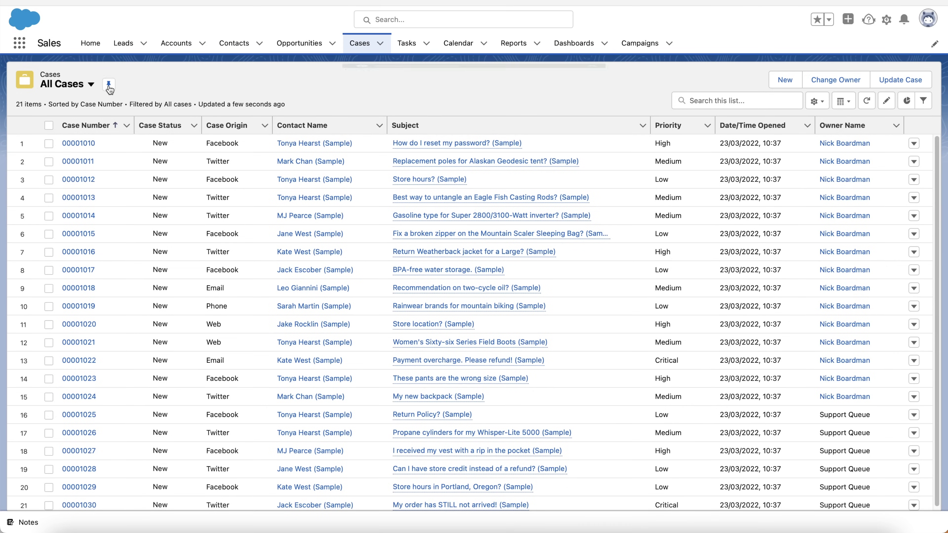
left_click(108, 87)
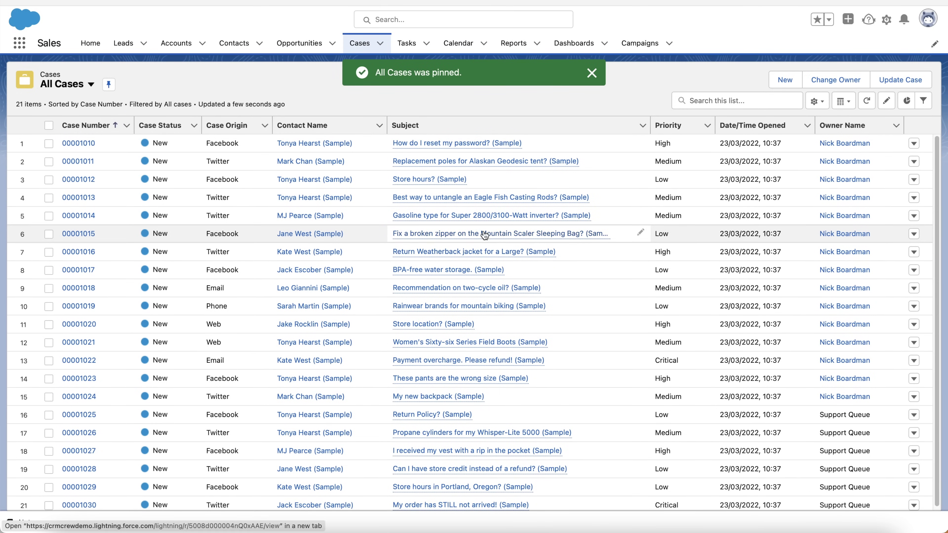
left_click(595, 75)
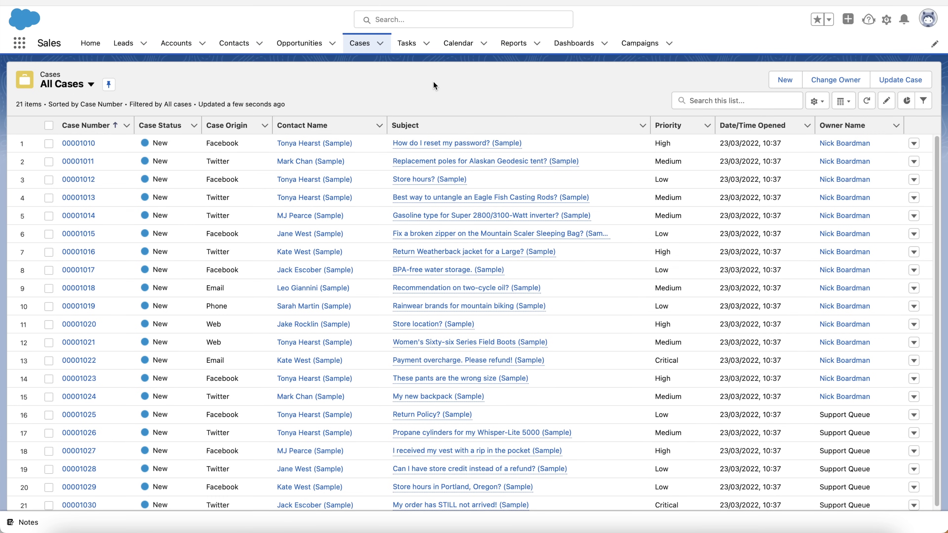
Start a new case for the CRMCrew contact and link it to the CRMCrew account
left_click(783, 83)
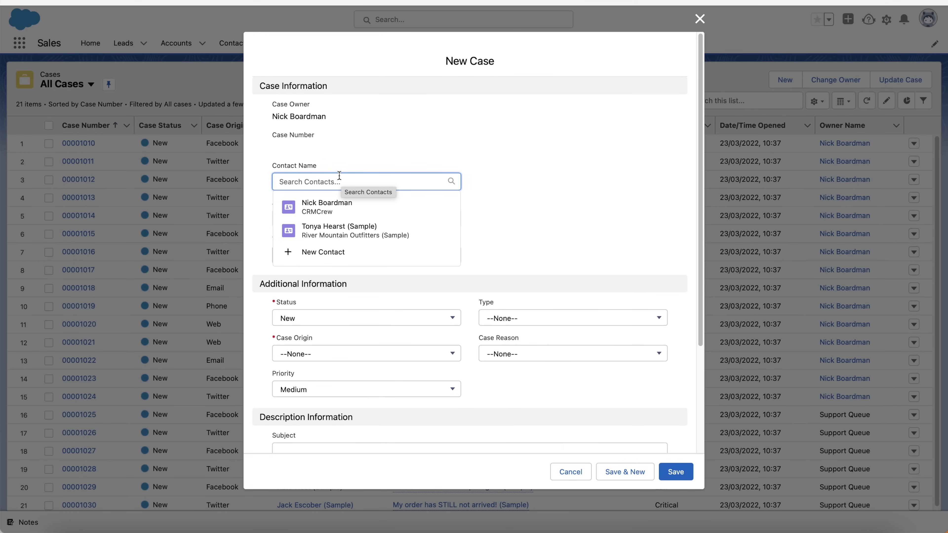
left_click(323, 212)
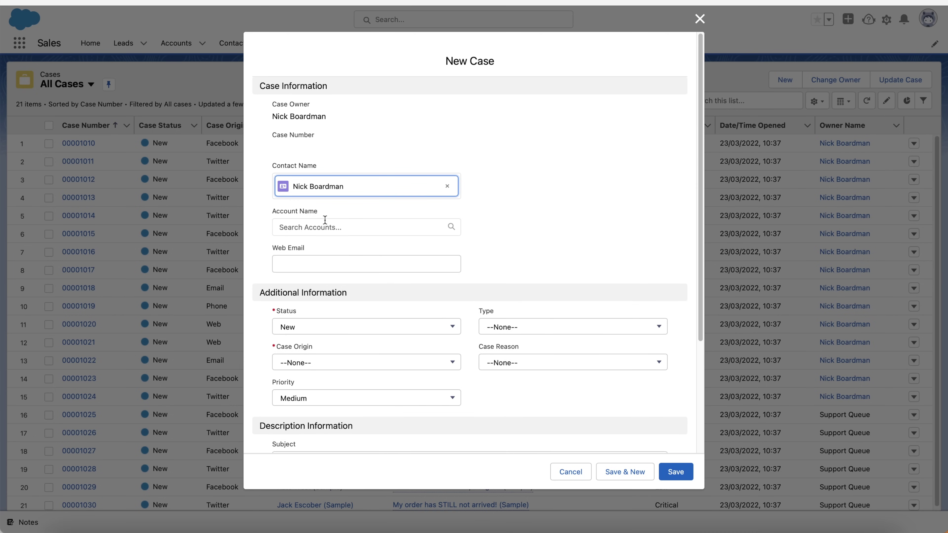
left_click(321, 226)
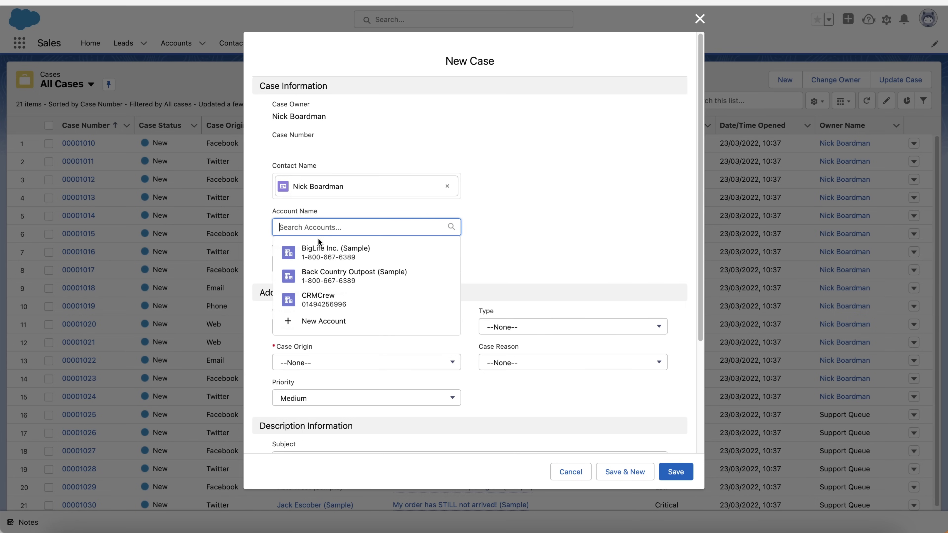
left_click(313, 297)
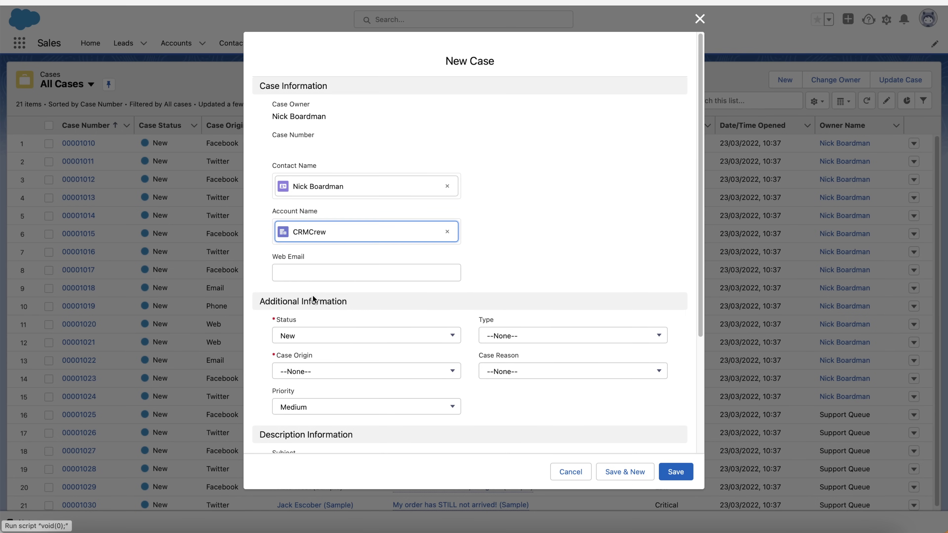
left_click(306, 270)
left_click(461, 251)
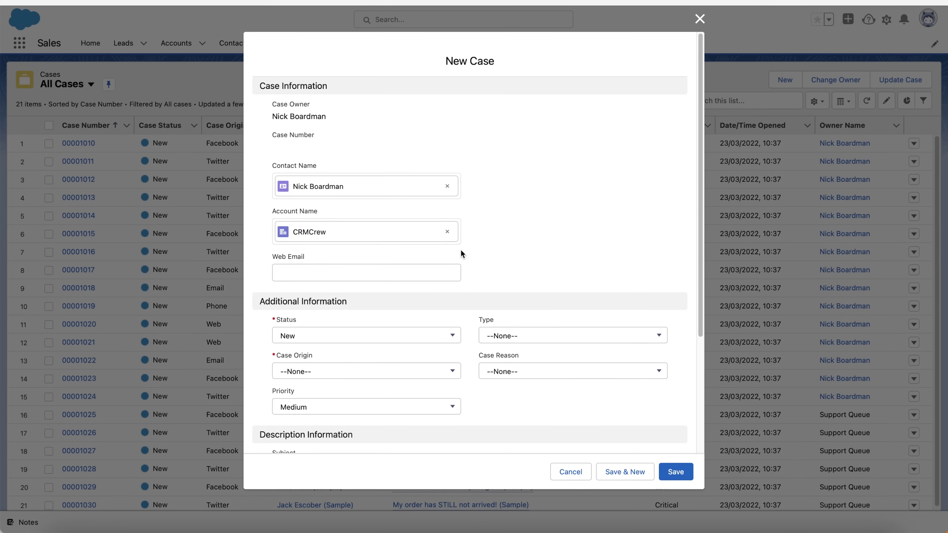
scroll(461, 251, "down", 1)
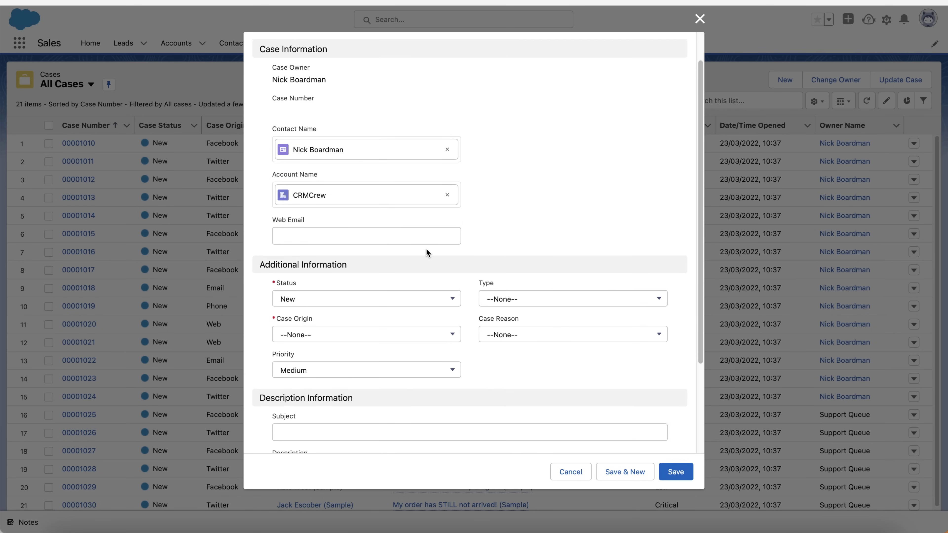
scroll(362, 276, "down", 1)
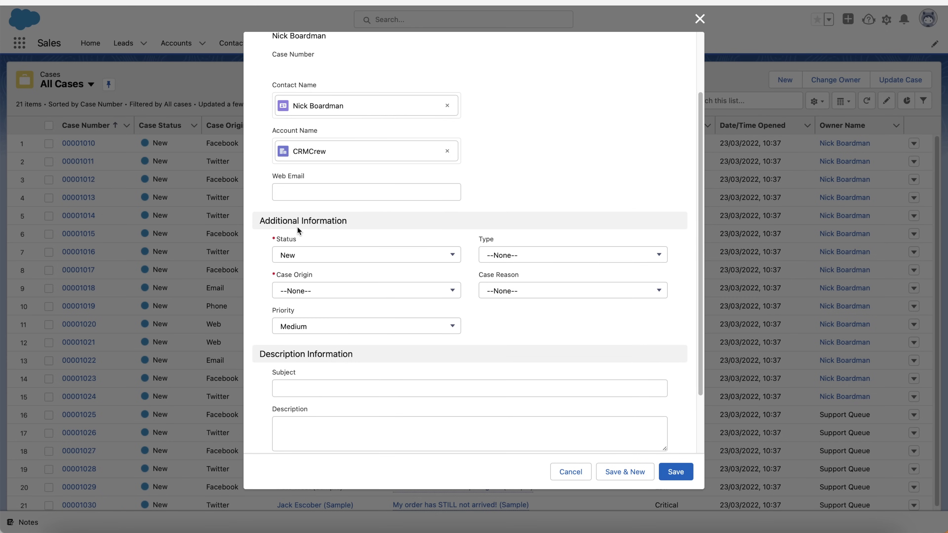
Set case origin Email, type Problem, reason New problem and priority Critical
left_click(541, 255)
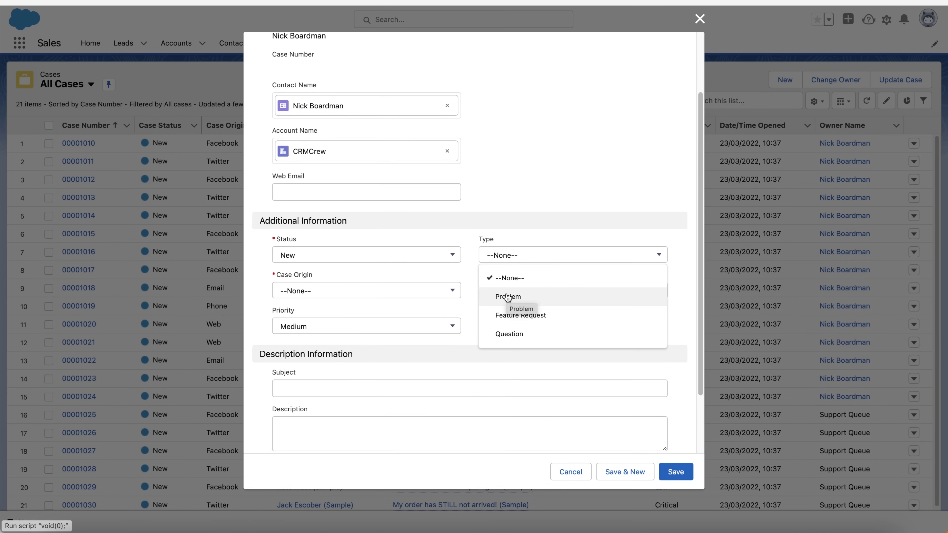
left_click(299, 292)
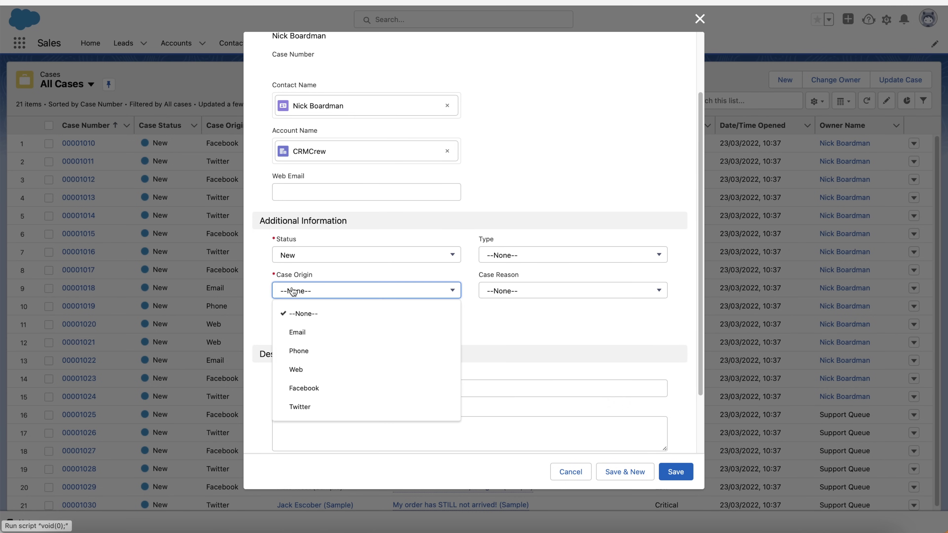
left_click(297, 332)
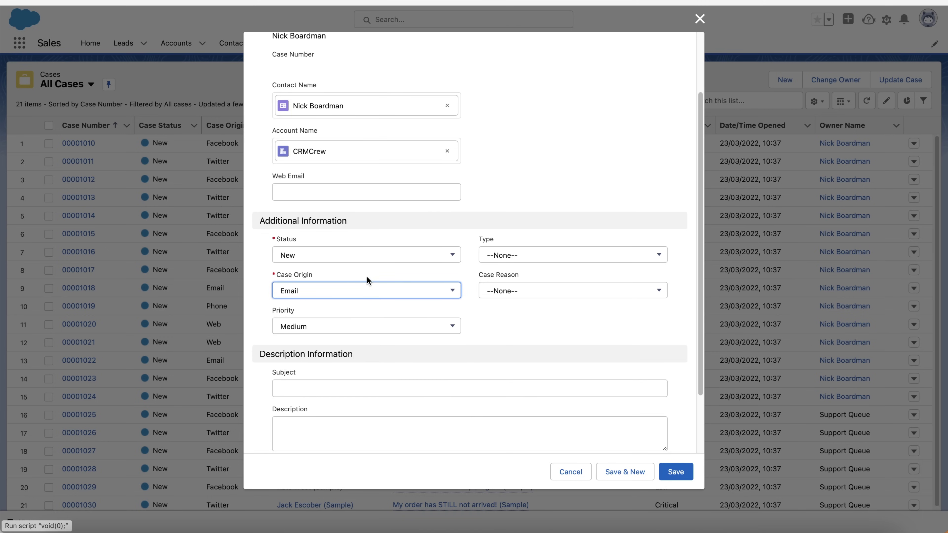
left_click(540, 257)
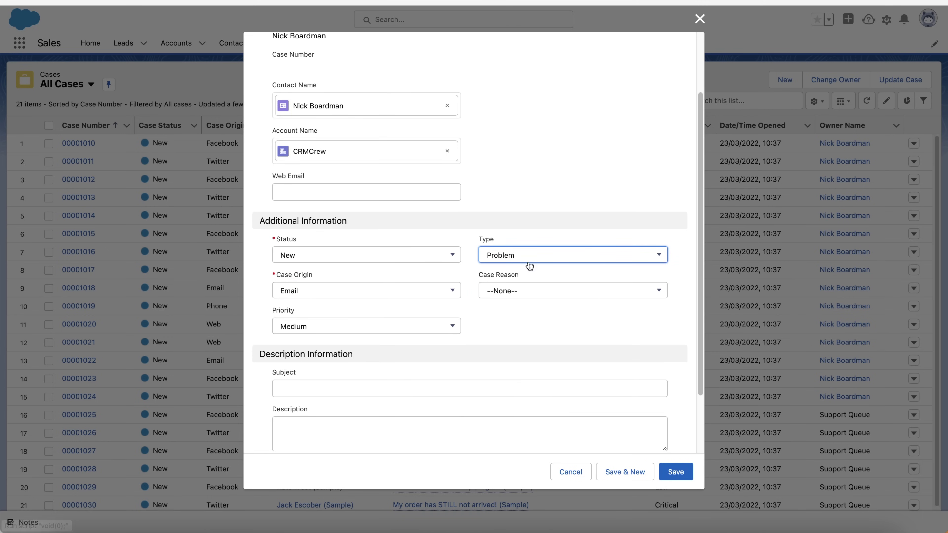
left_click(530, 292)
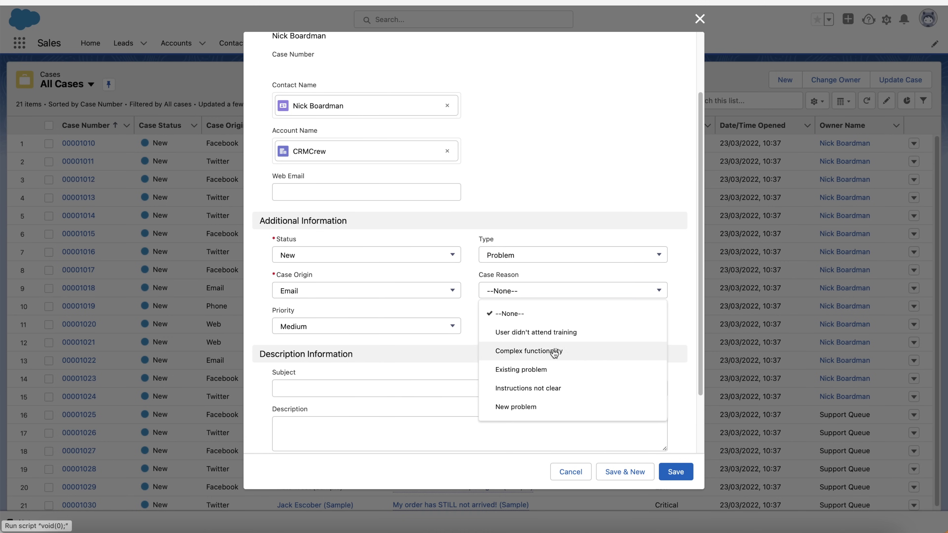
scroll(575, 358, "down", 1)
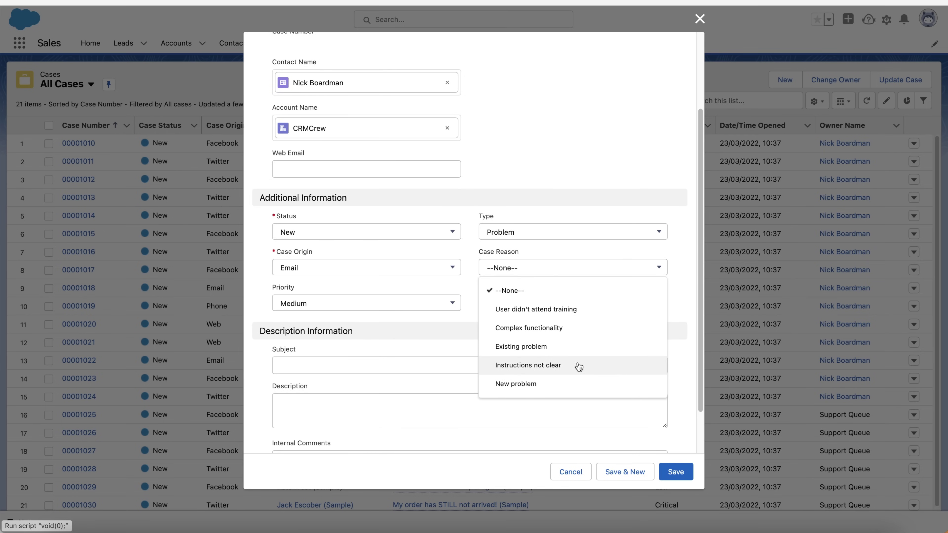
left_click(543, 385)
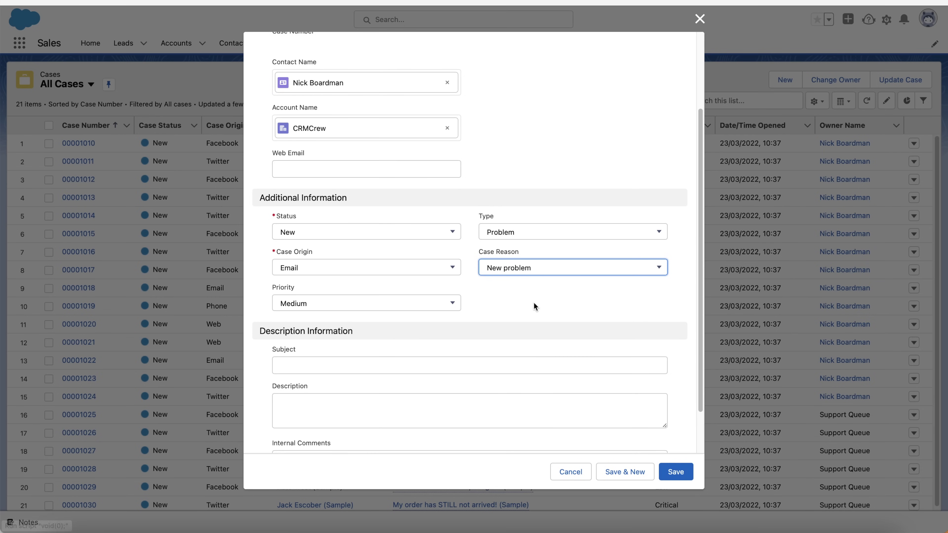
left_click(333, 304)
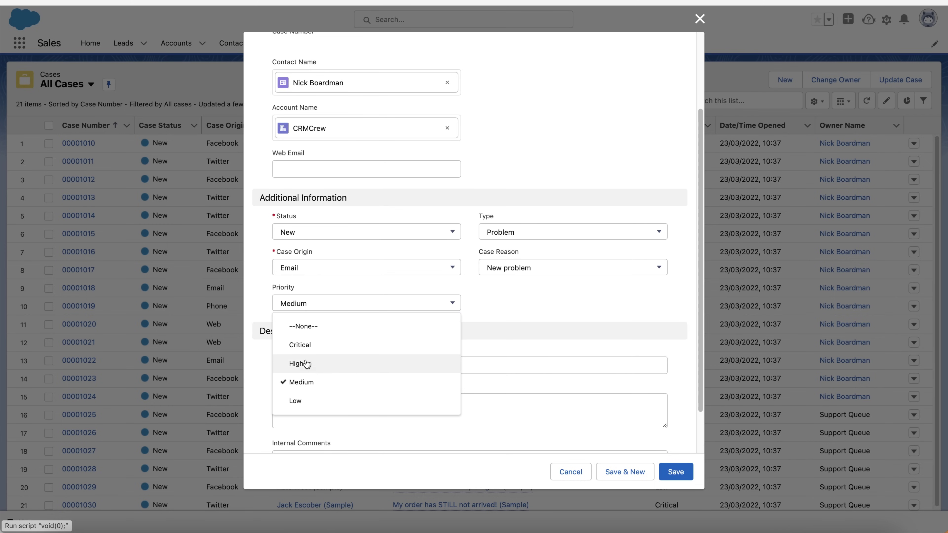
left_click(314, 352)
scroll(368, 159, "up", 3)
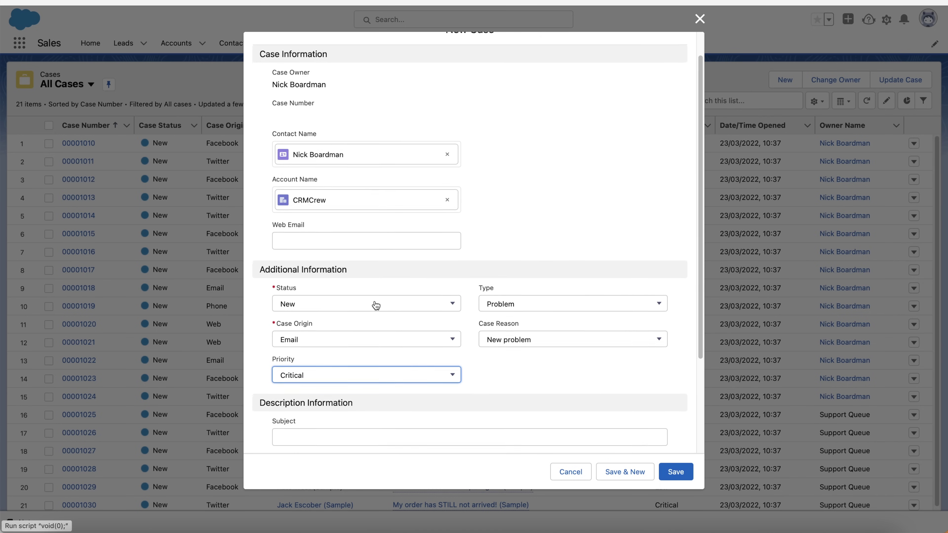
scroll(366, 313, "down", 2)
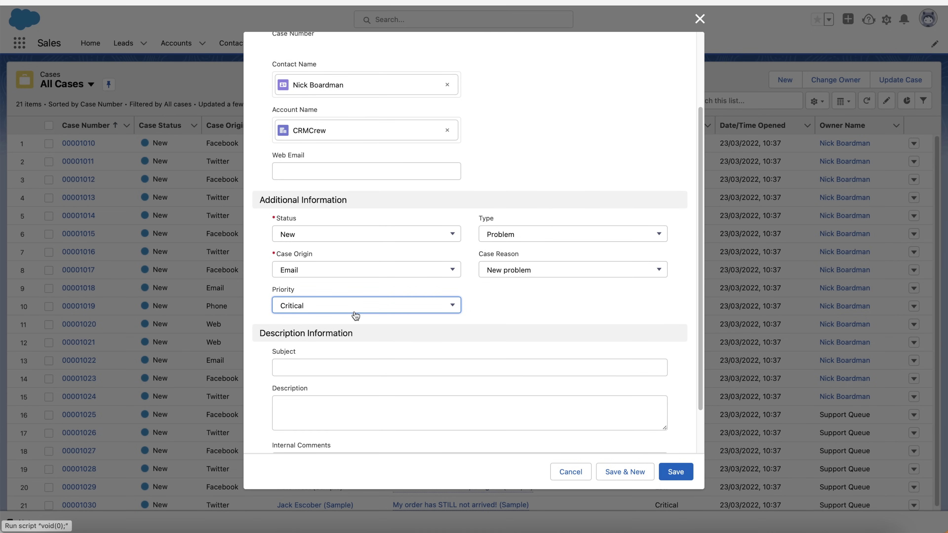
scroll(355, 316, "down", 2)
Enter the subject 'Struggle with issue x' and save the new case
left_click(321, 312)
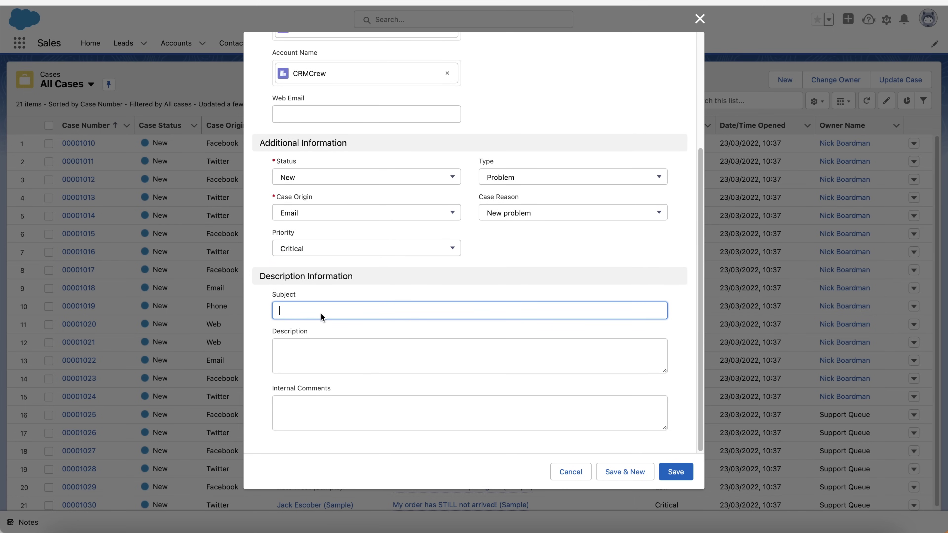
type("Strulle")
key("super+a")
key("BackSpace")
type("Struggle with issu")
left_click(327, 351)
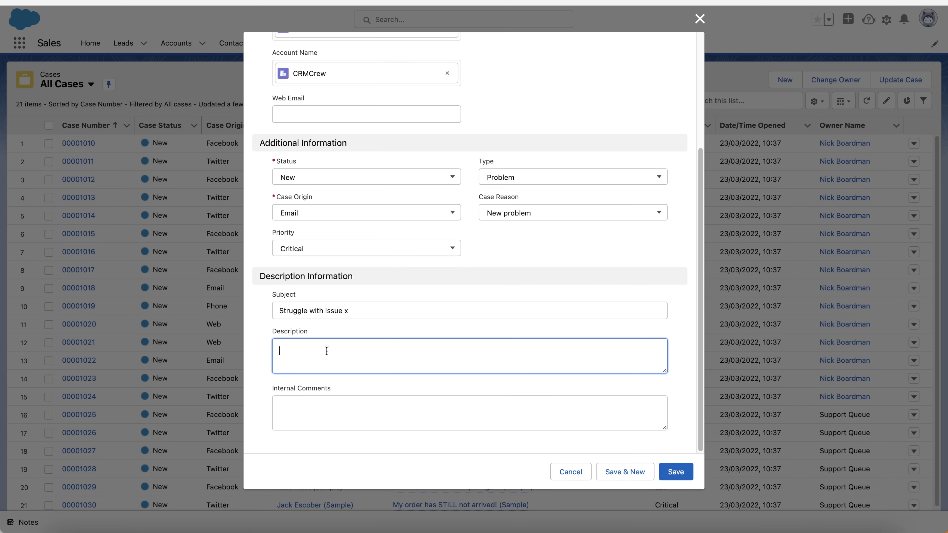
left_click(325, 420)
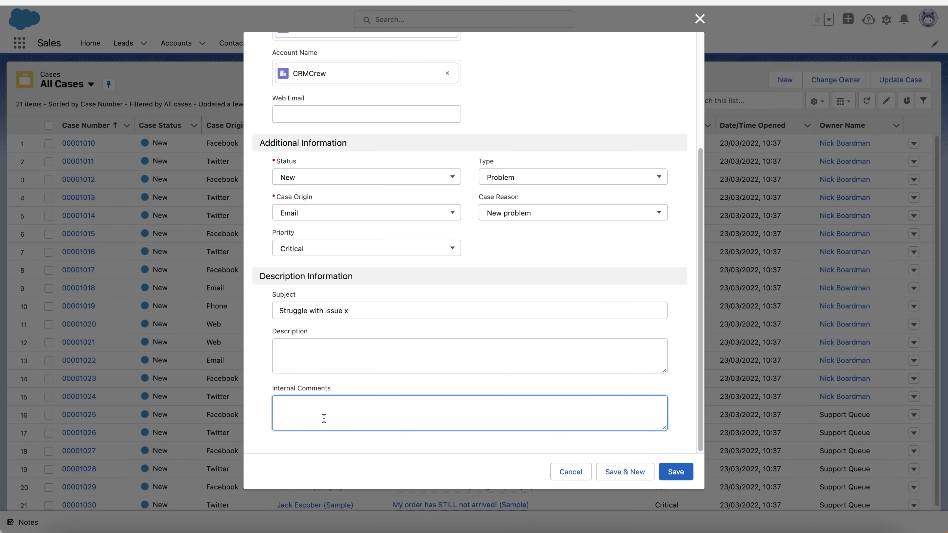
scroll(388, 325, "up", 5)
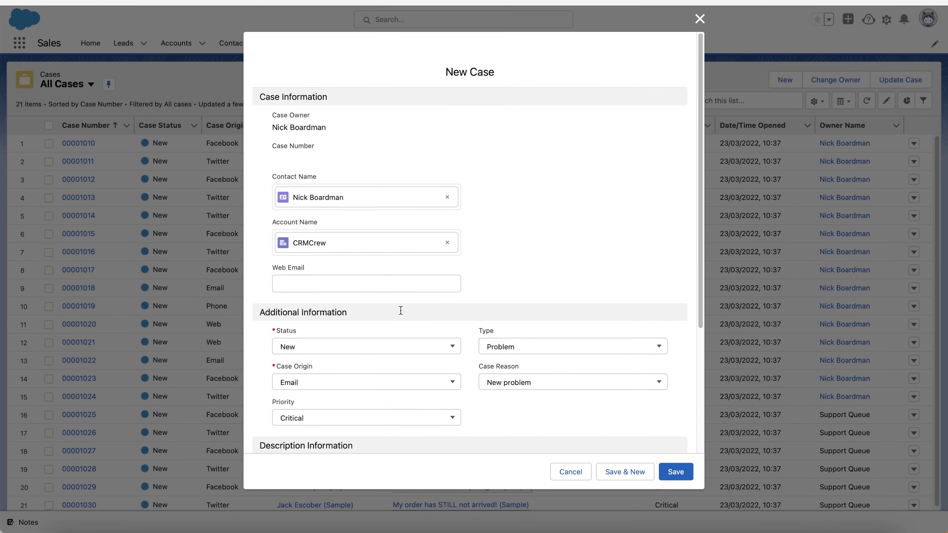
left_click(676, 472)
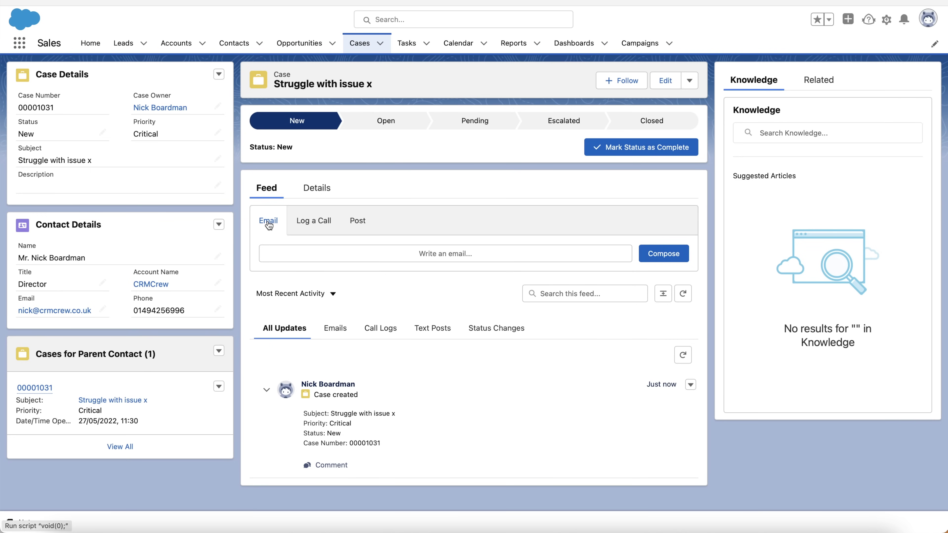
Glance at the case feed's Post tab, then show the case's Details fields
left_click(363, 223)
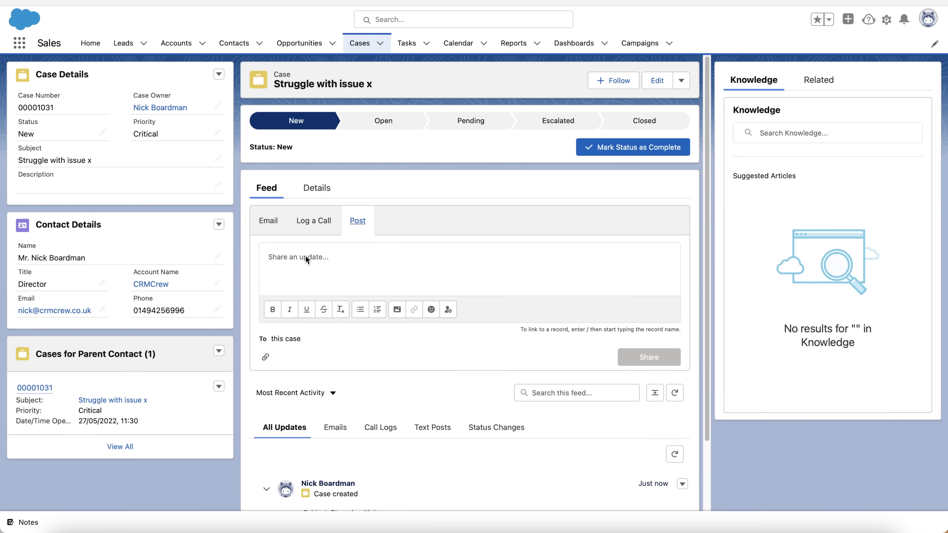
scroll(317, 290, "down", 3)
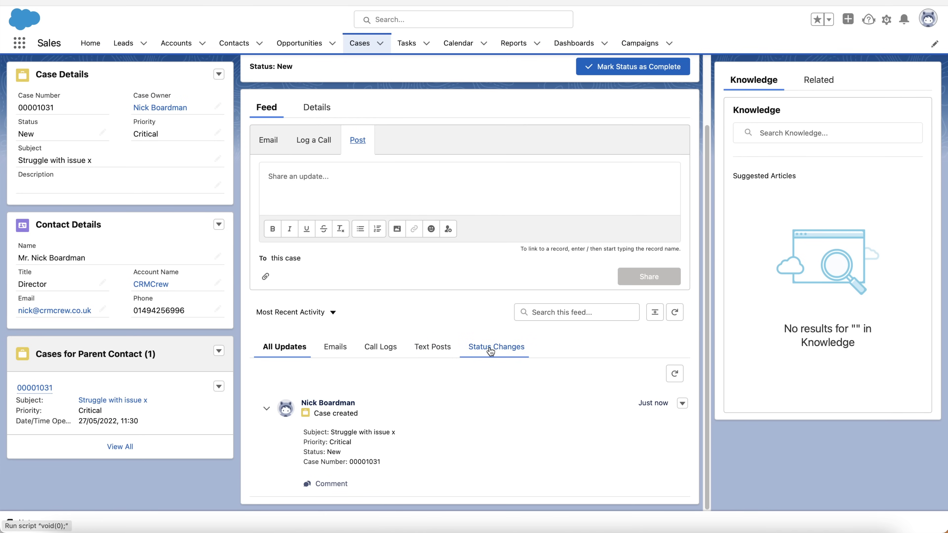
scroll(510, 345, "up", 3)
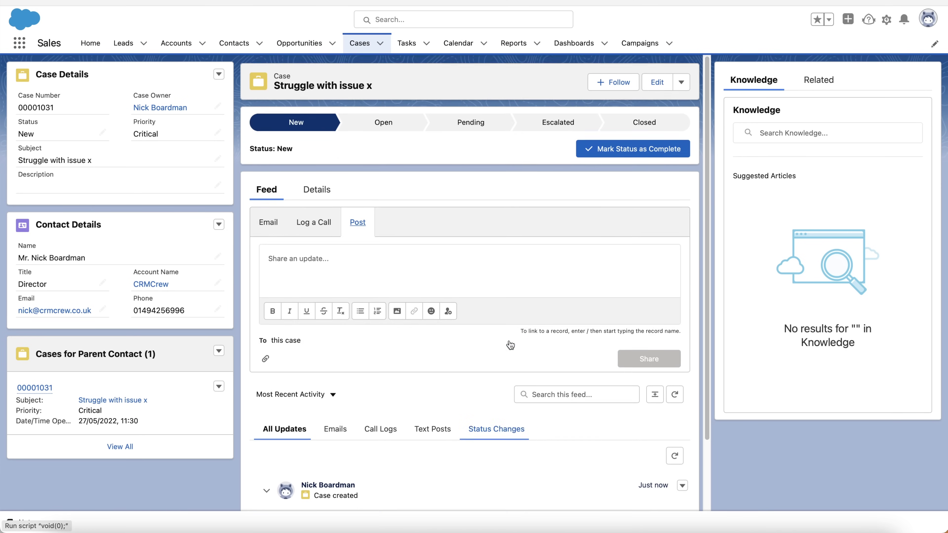
left_click(317, 188)
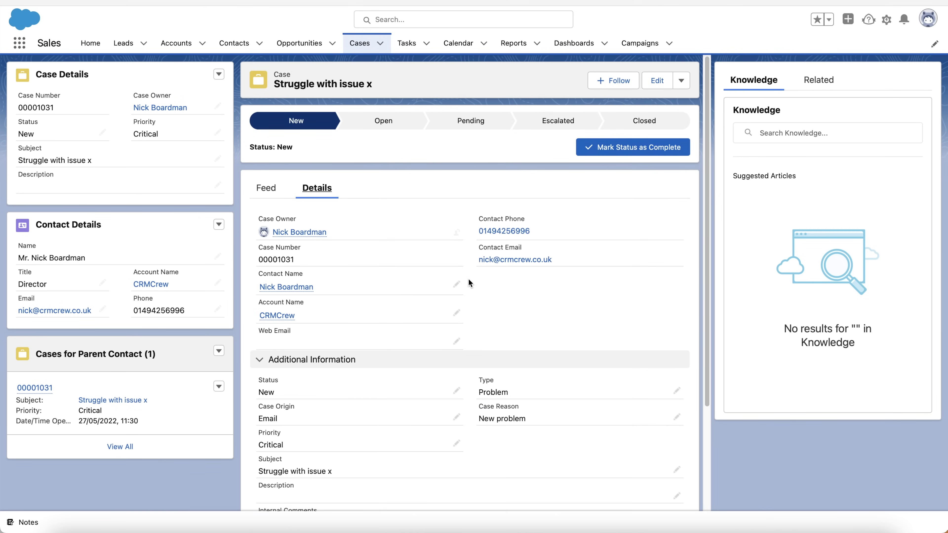
Begin a knowledge article search, then set the case status to Open on the path
scroll(469, 283, "down", 3)
scroll(469, 282, "up", 3)
left_click(772, 134)
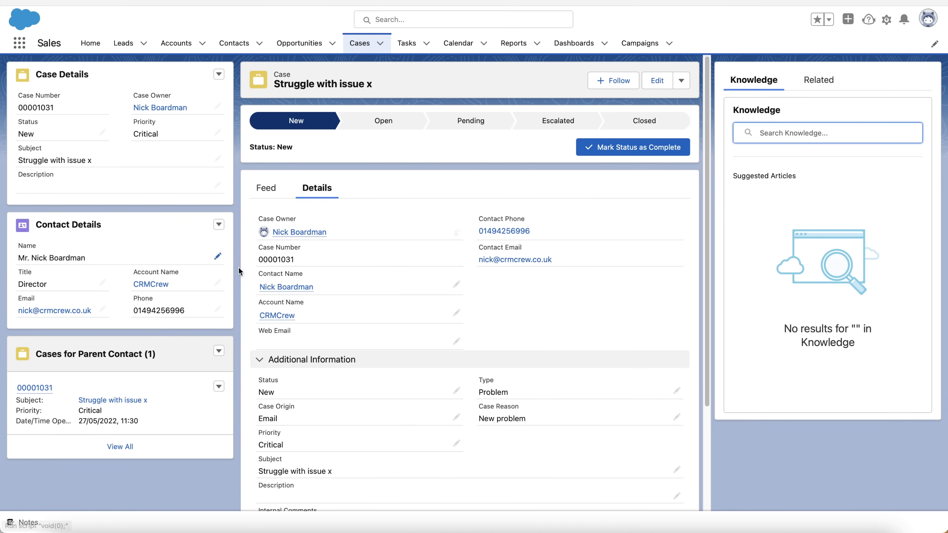
left_click(357, 128)
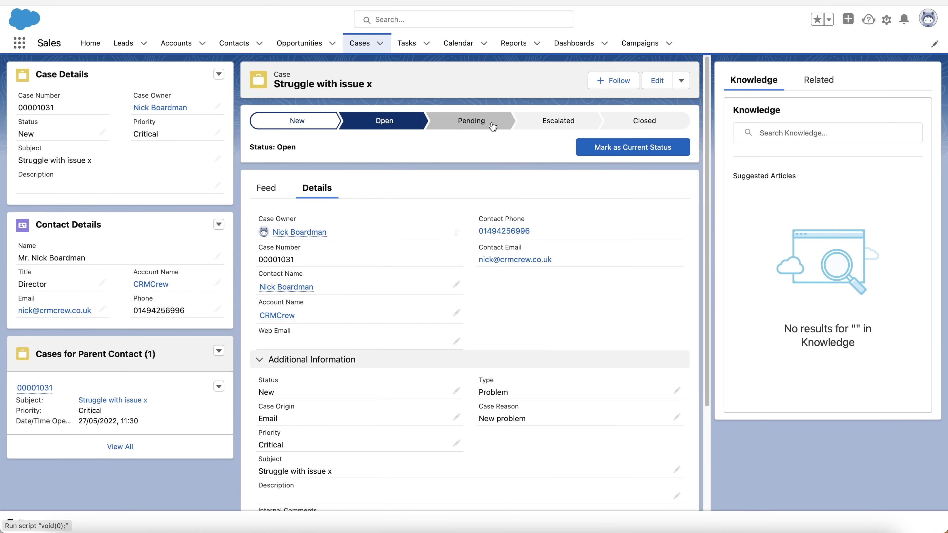
left_click(493, 126)
left_click(561, 122)
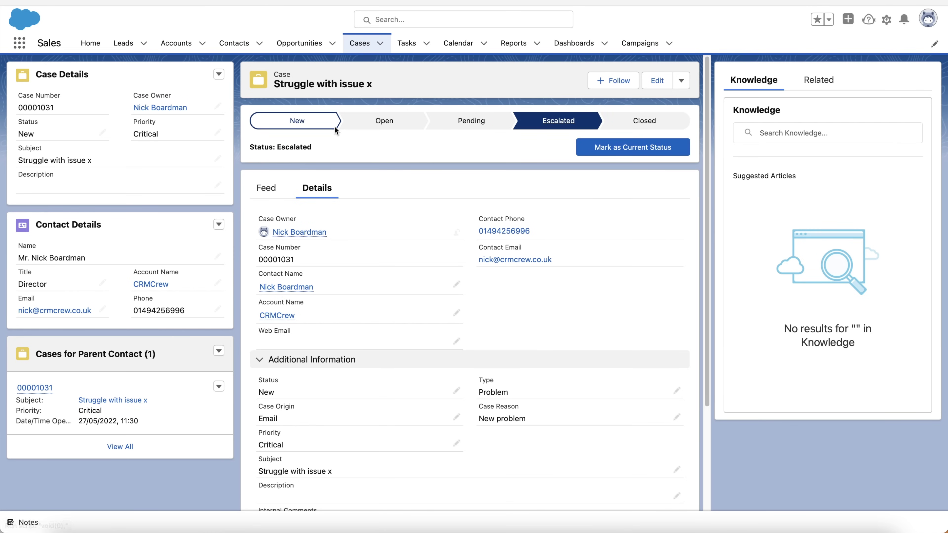
left_click(384, 123)
left_click(633, 148)
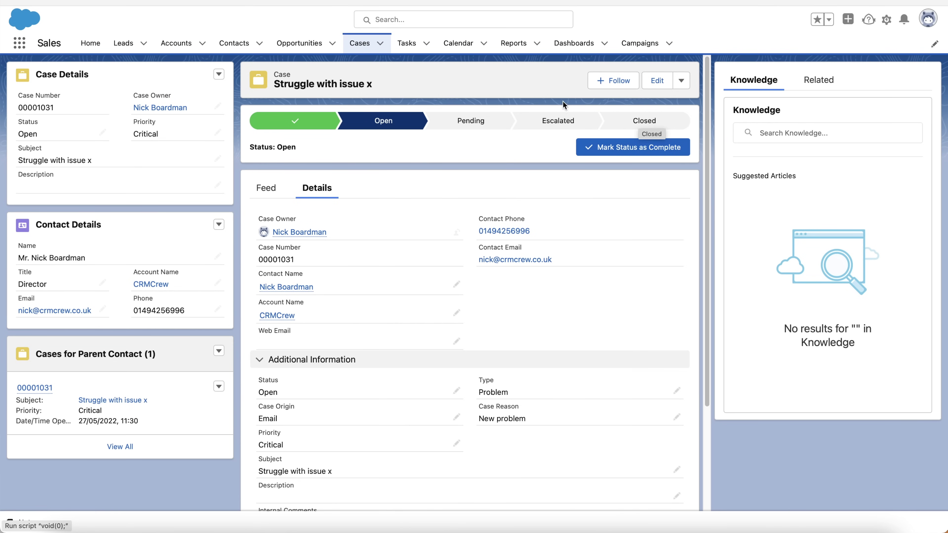
Advance the case status through Pending and Escalated to Closed
left_click(441, 123)
left_click(633, 153)
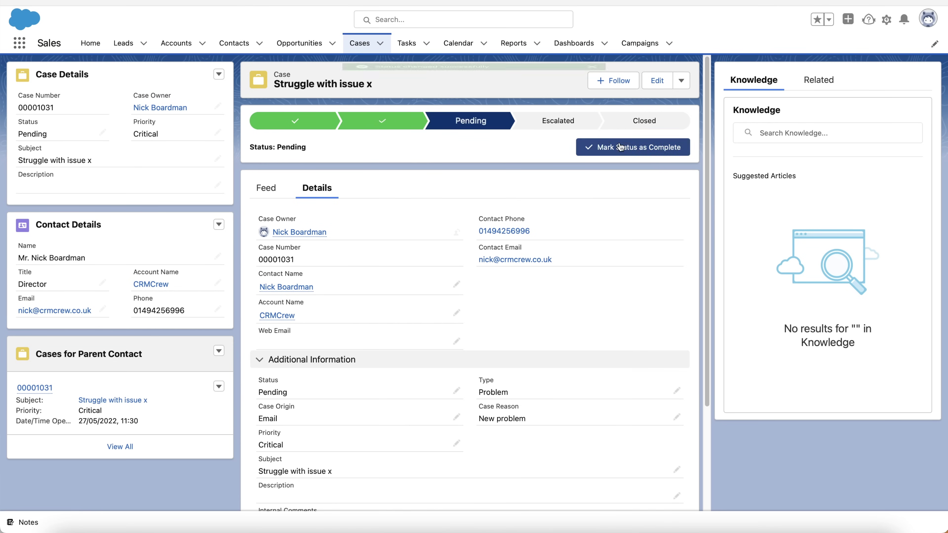
left_click(558, 122)
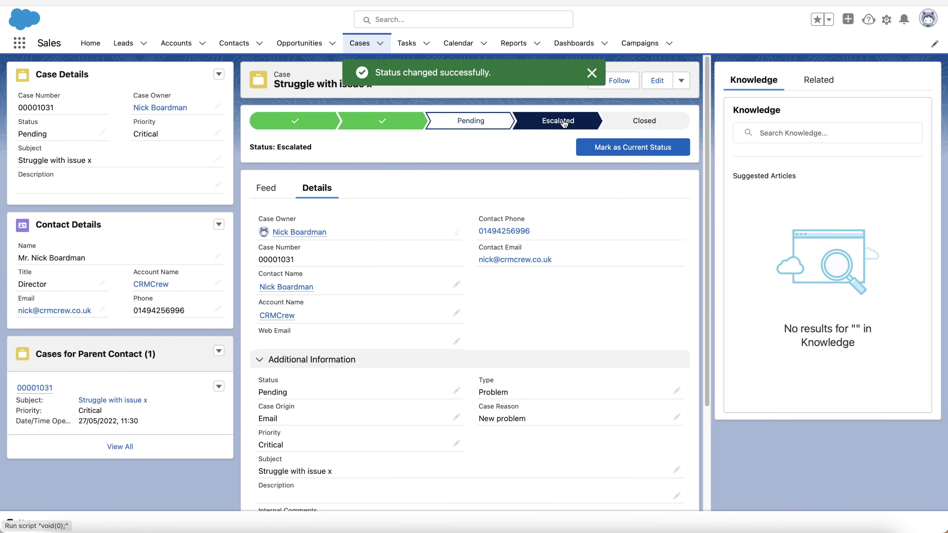
left_click(615, 147)
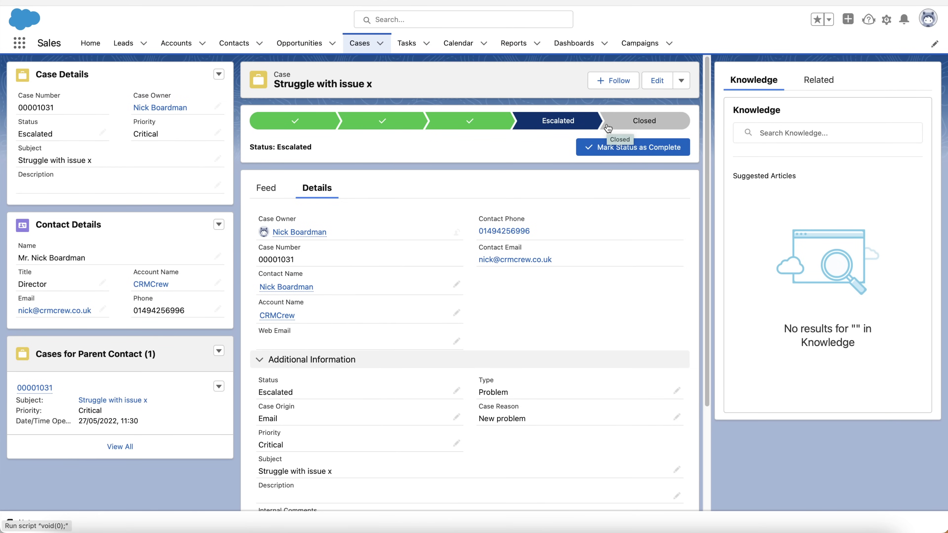
left_click(628, 122)
left_click(621, 145)
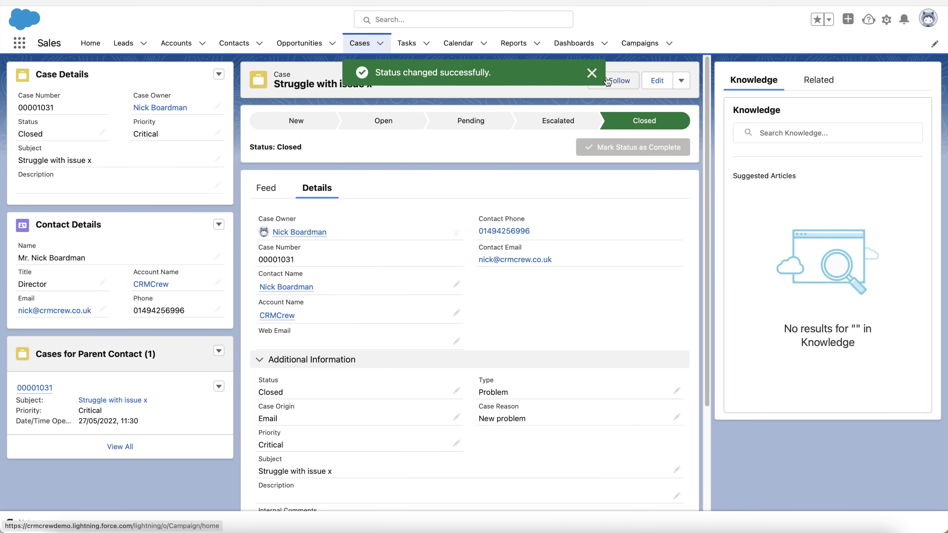
Return to the All Cases list and sort it by Priority
left_click(361, 44)
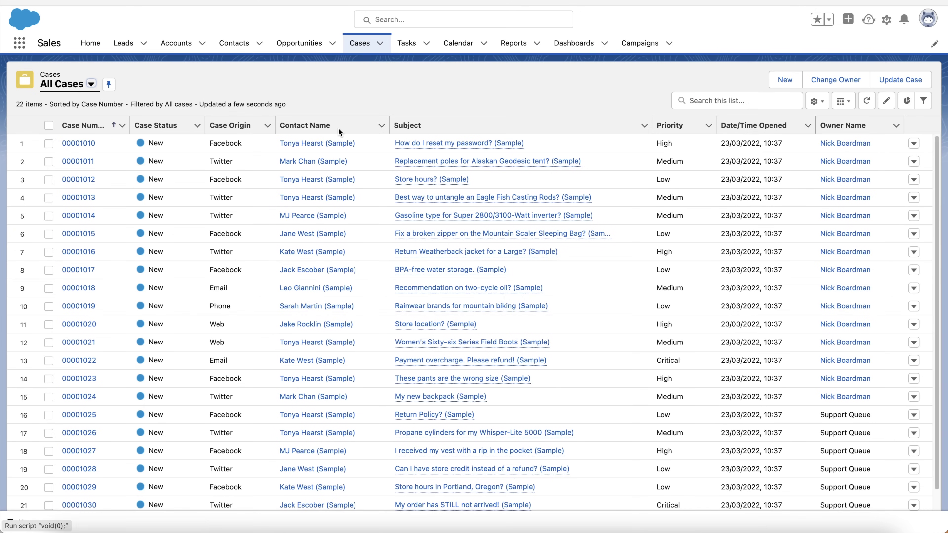
scroll(259, 312, "down", 2)
scroll(274, 336, "up", 2)
scroll(298, 356, "down", 2)
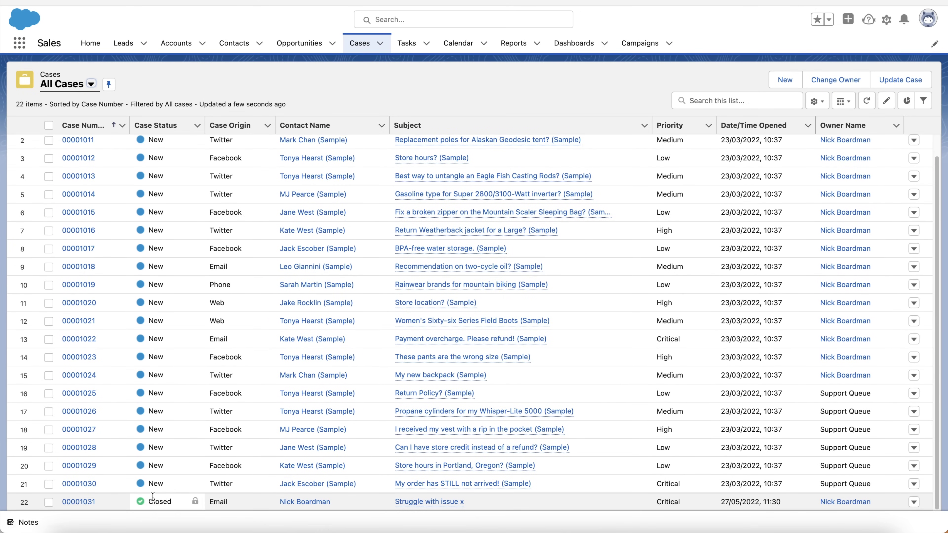
scroll(150, 273, "up", 2)
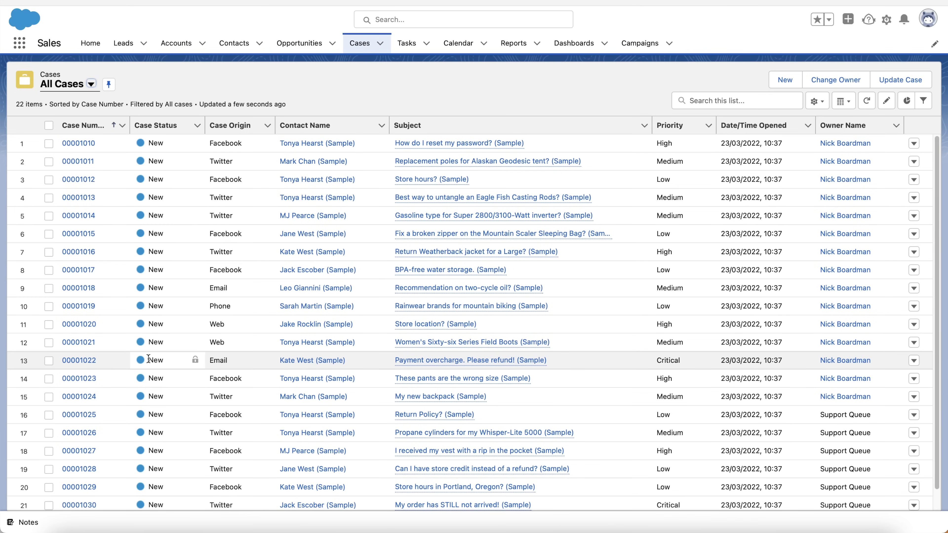
scroll(149, 359, "down", 1)
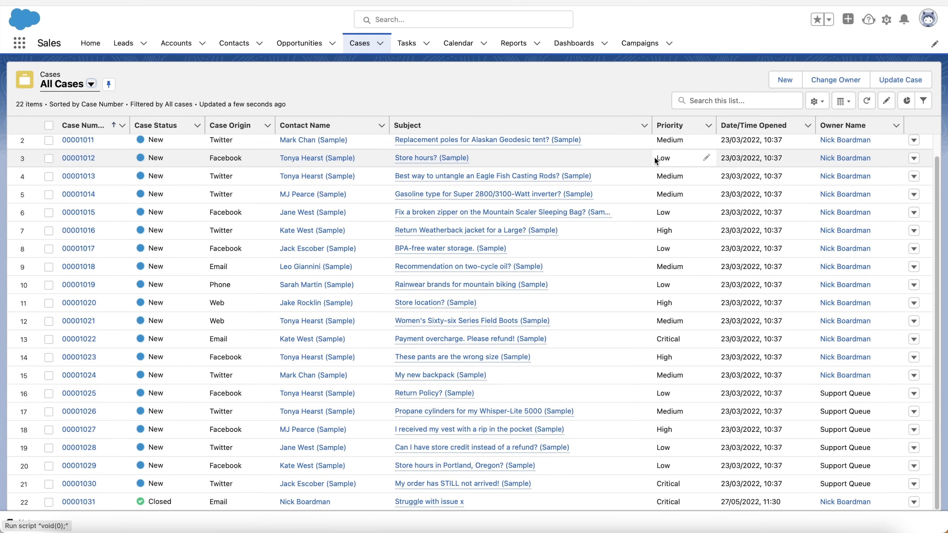
left_click(708, 127)
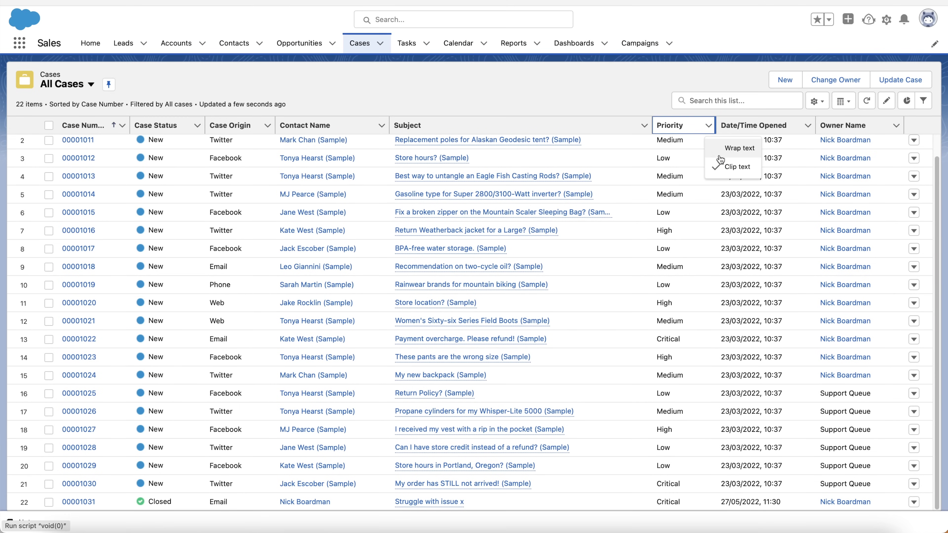
left_click(669, 123)
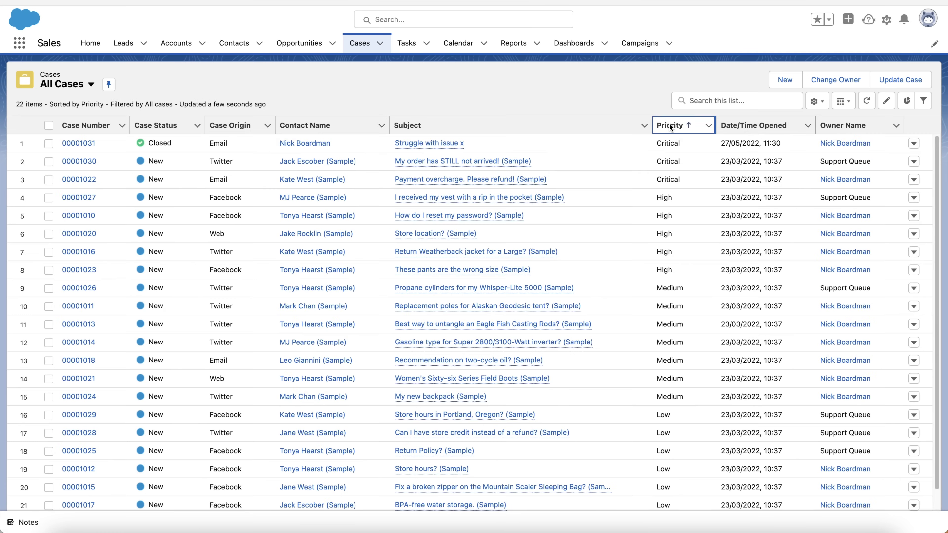
scroll(669, 201, "down", 1)
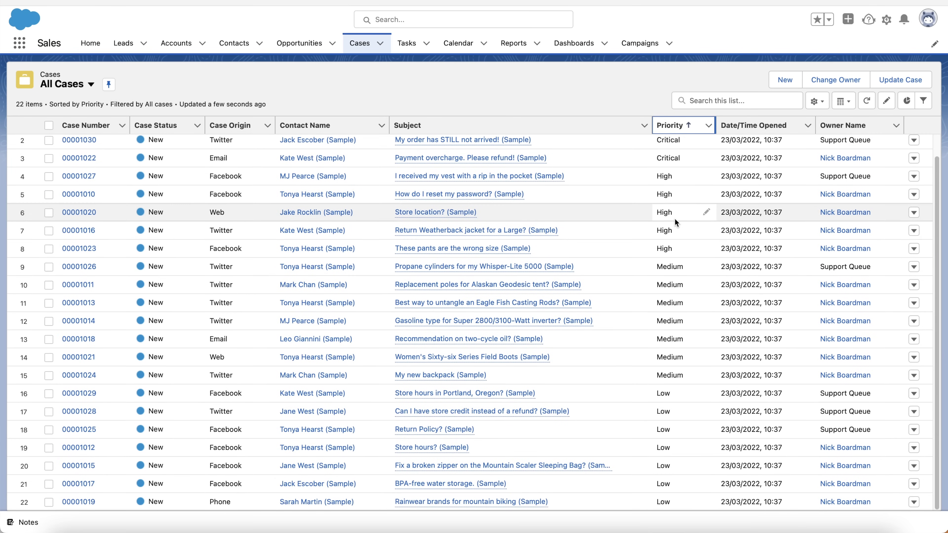
scroll(655, 321, "up", 1)
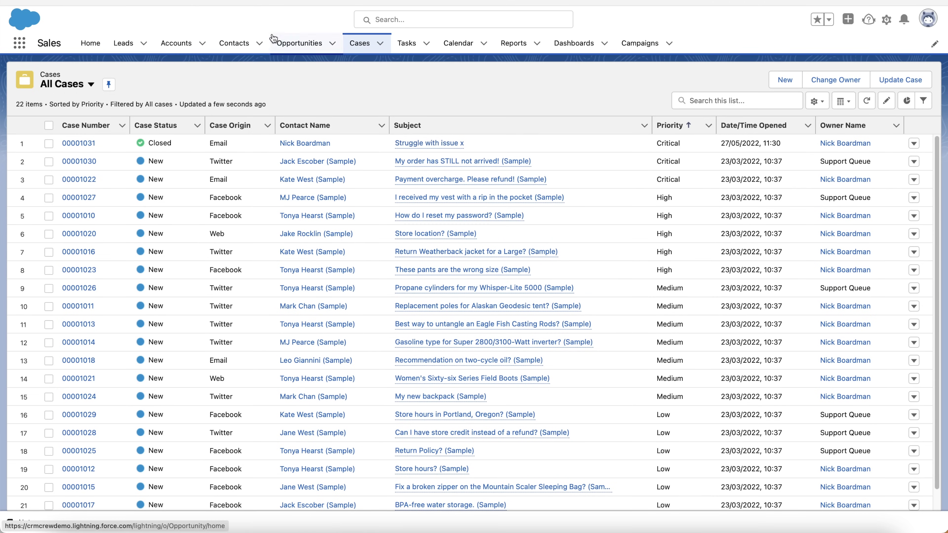
Open case 'Struggle with issue x', come back, and keep the list displayed as a table
left_click(429, 144)
left_click(357, 43)
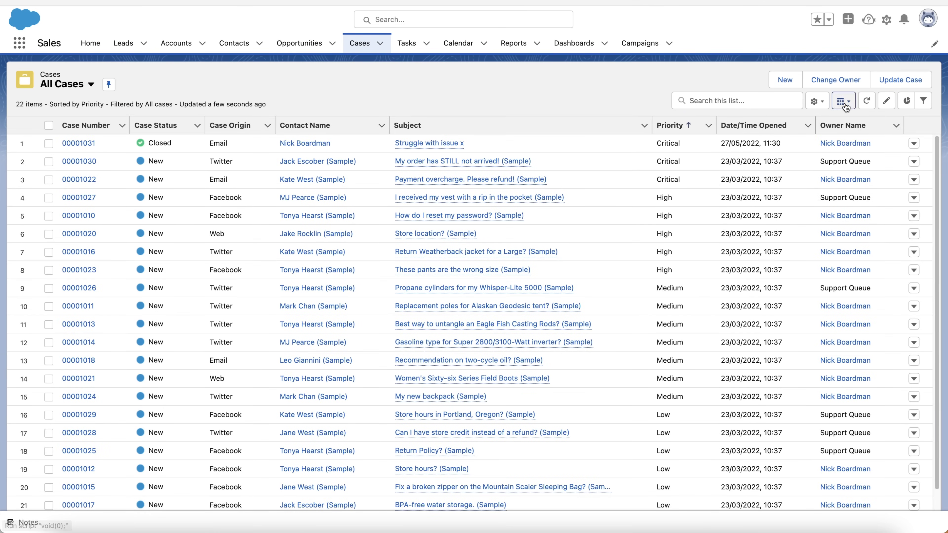
left_click(843, 100)
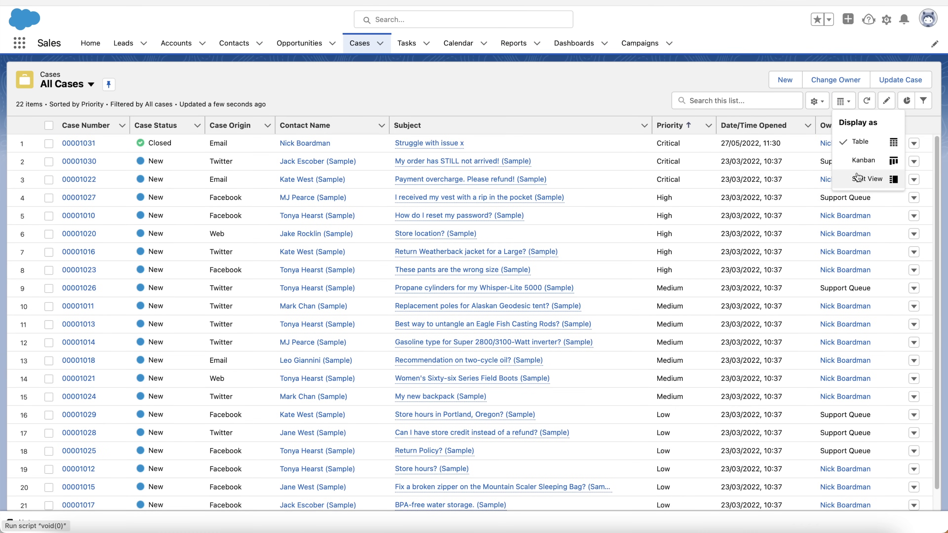
left_click(475, 97)
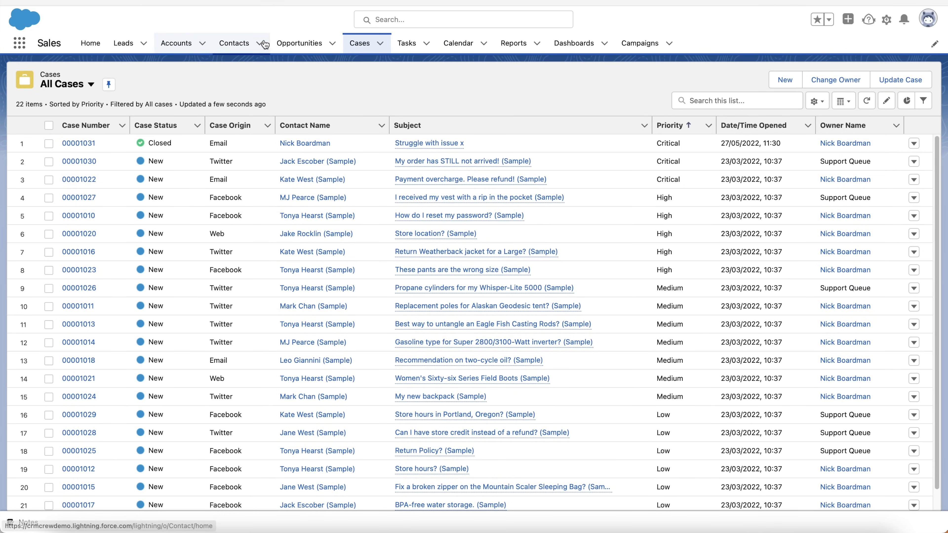
Switch the Tasks list to All Tasks and pin it as the default view
left_click(406, 43)
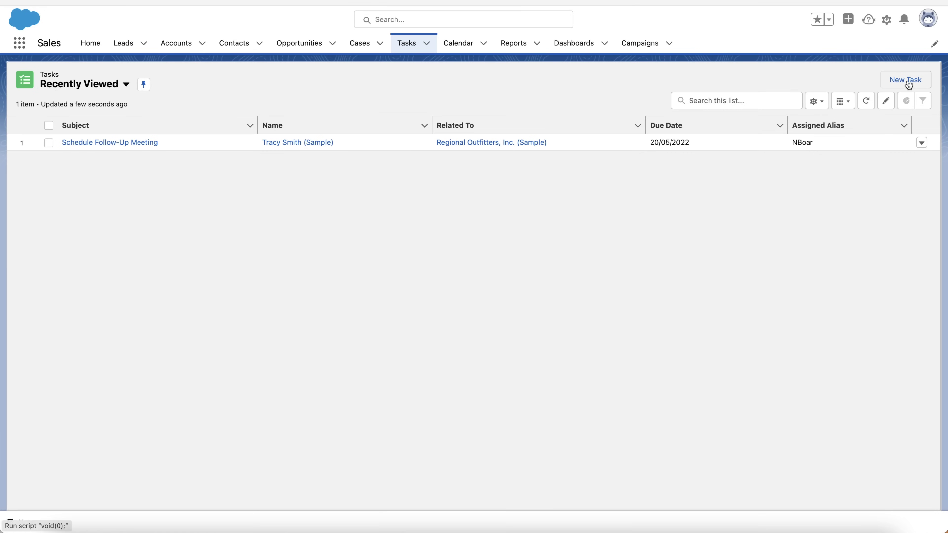
left_click(94, 84)
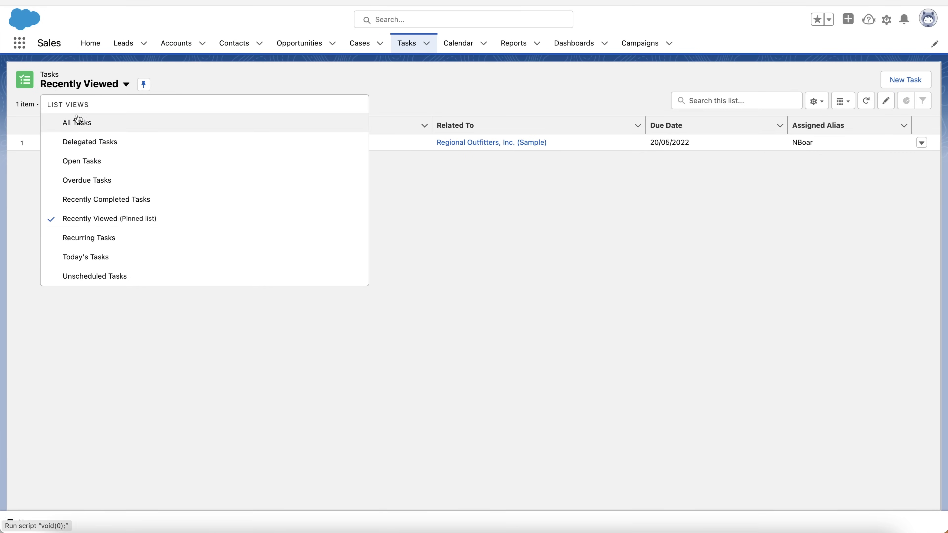
left_click(78, 120)
left_click(106, 87)
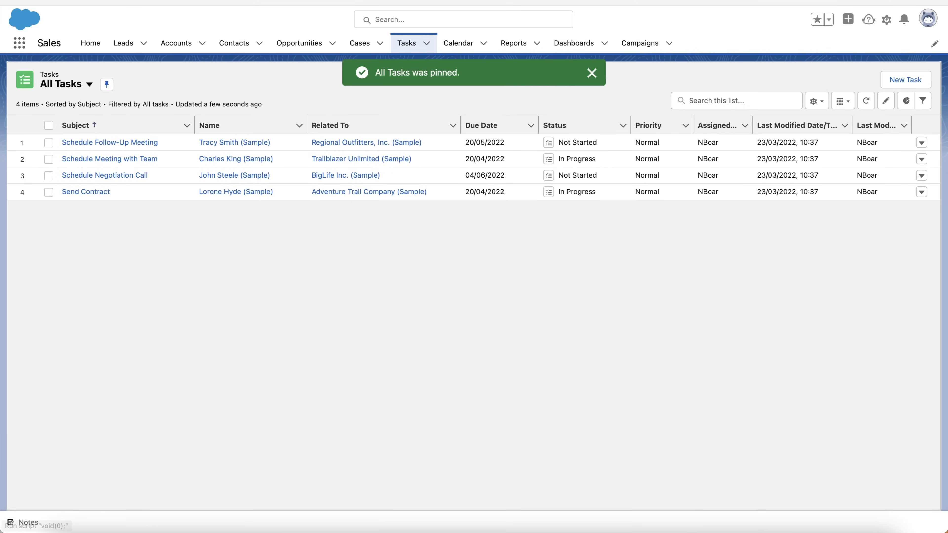
Start a new task with the subject Call
left_click(906, 79)
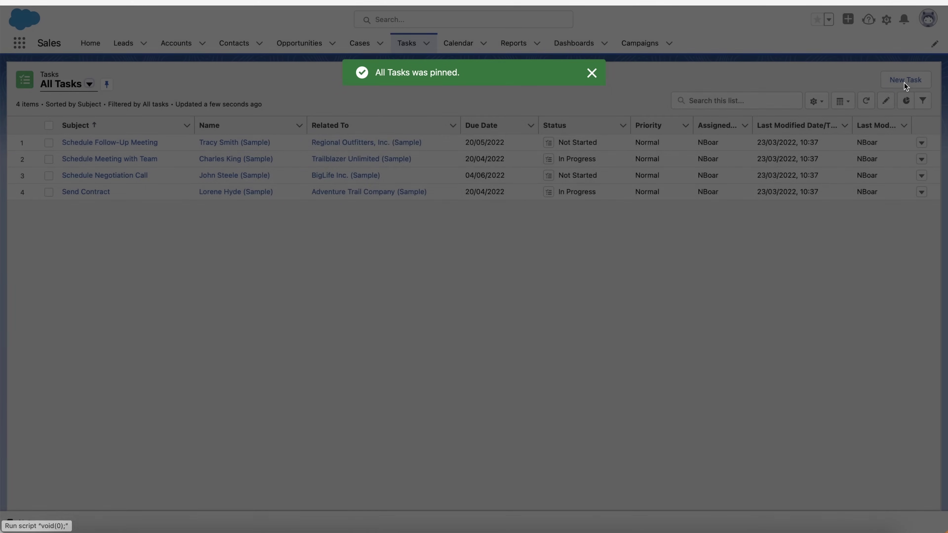
left_click(369, 131)
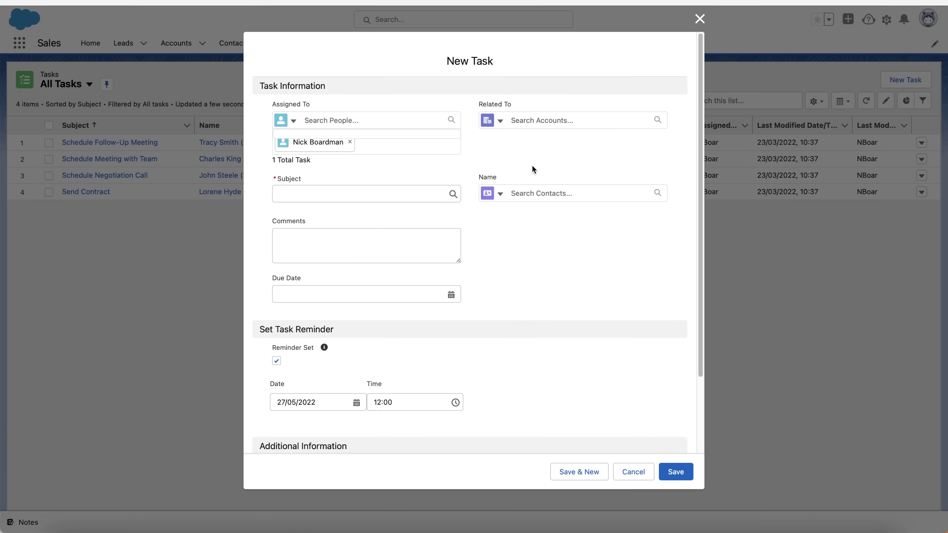
left_click(545, 119)
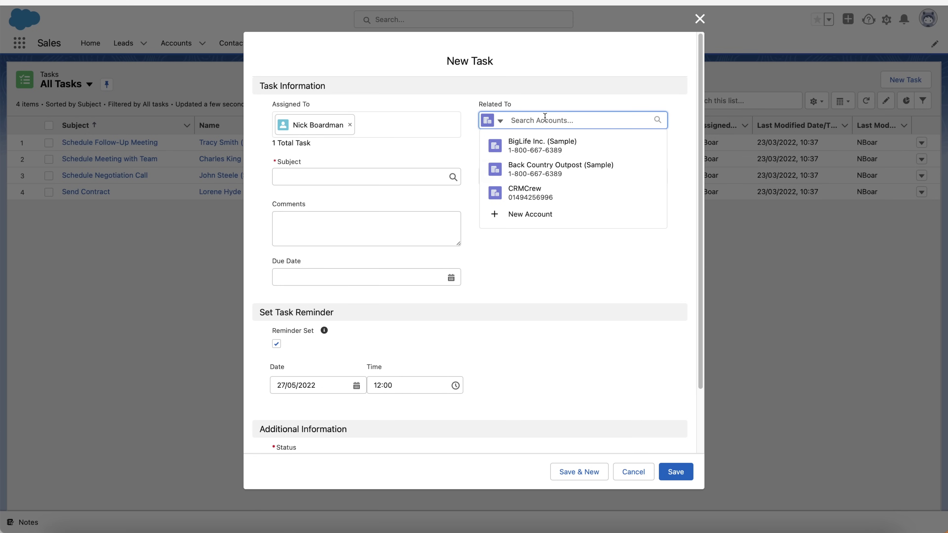
left_click(553, 92)
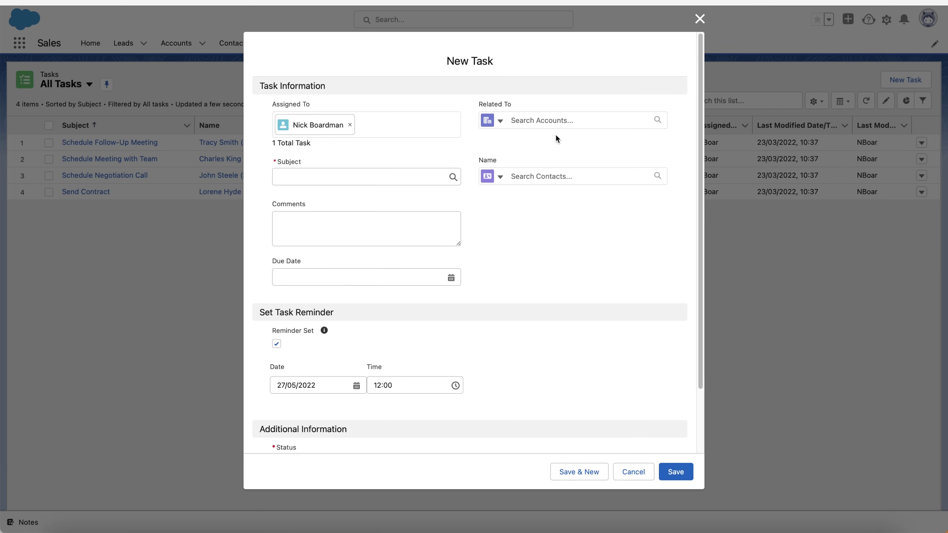
left_click(540, 176)
left_click(534, 152)
left_click(289, 181)
left_click(305, 198)
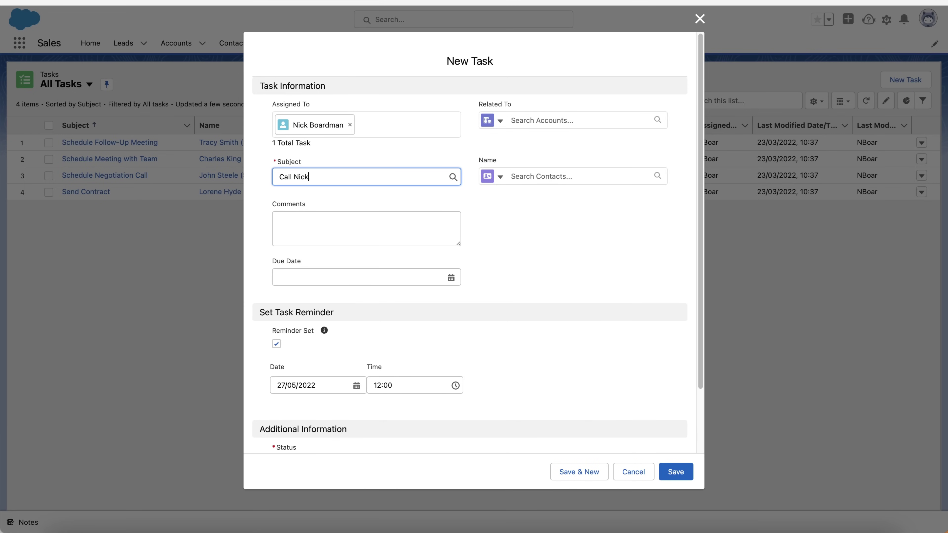
Relate the task to CRMCrew and its contact, putting the contact's name in the subject
left_click(566, 120)
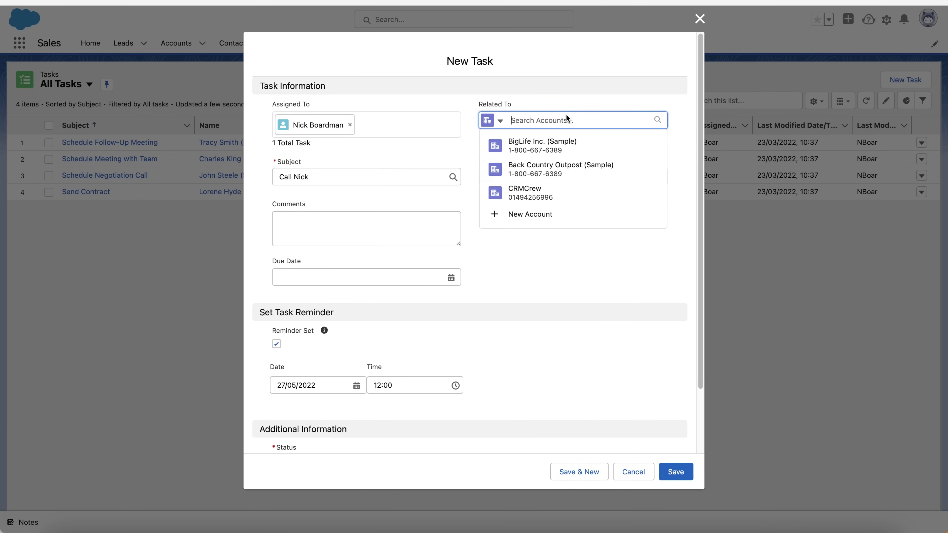
type("CRm")
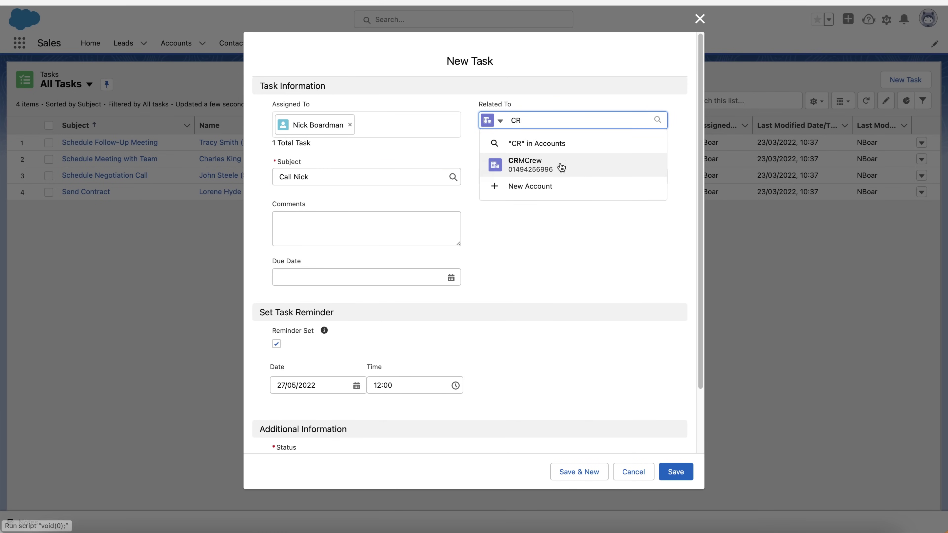
left_click(558, 164)
left_click(531, 203)
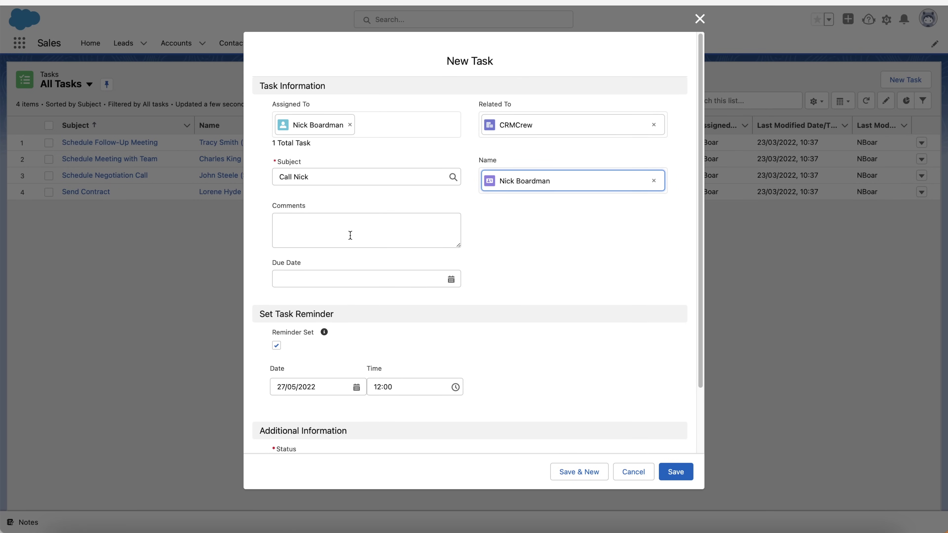
left_click(339, 227)
double_click(306, 178)
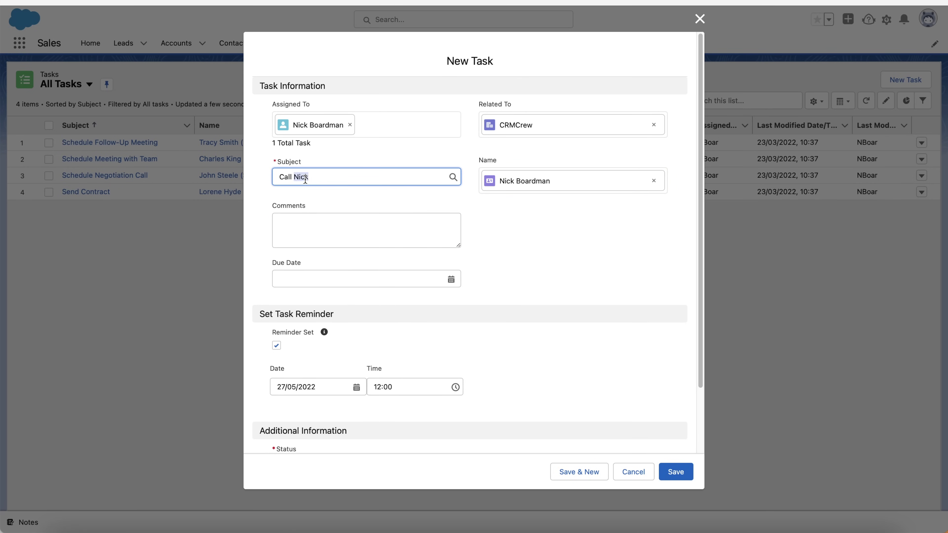
type("Paul")
left_click(321, 228)
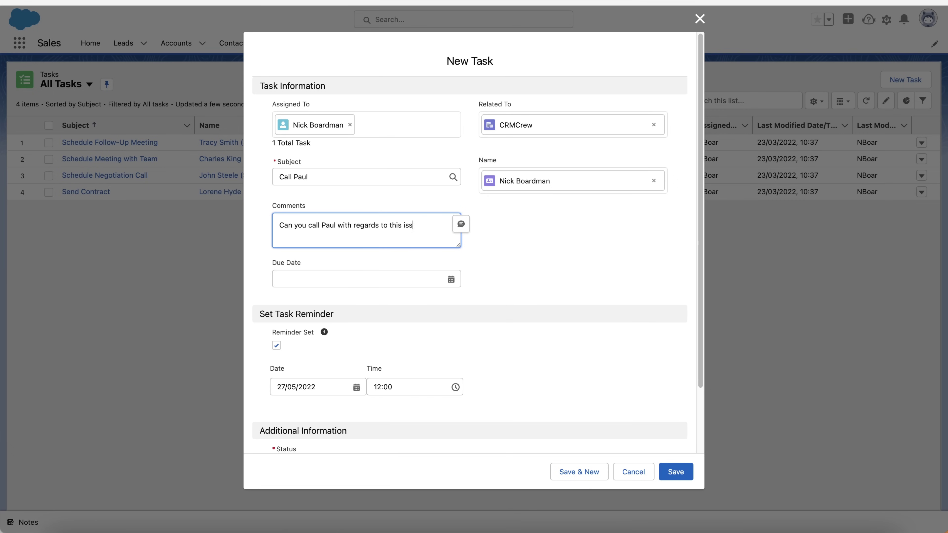
Set due date 30/05/2022, keep status Not Started and priority Normal, and save
left_click(294, 276)
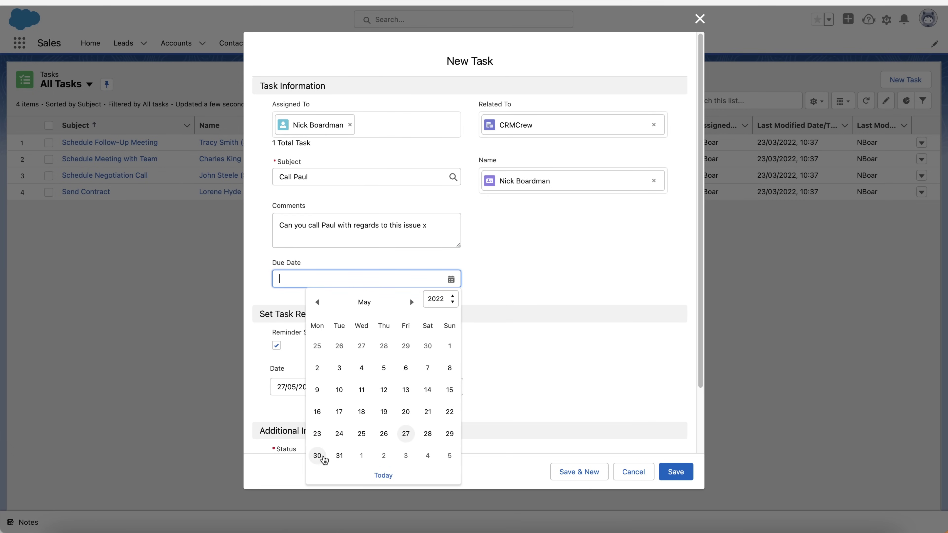
left_click(317, 455)
scroll(394, 368, "down", 2)
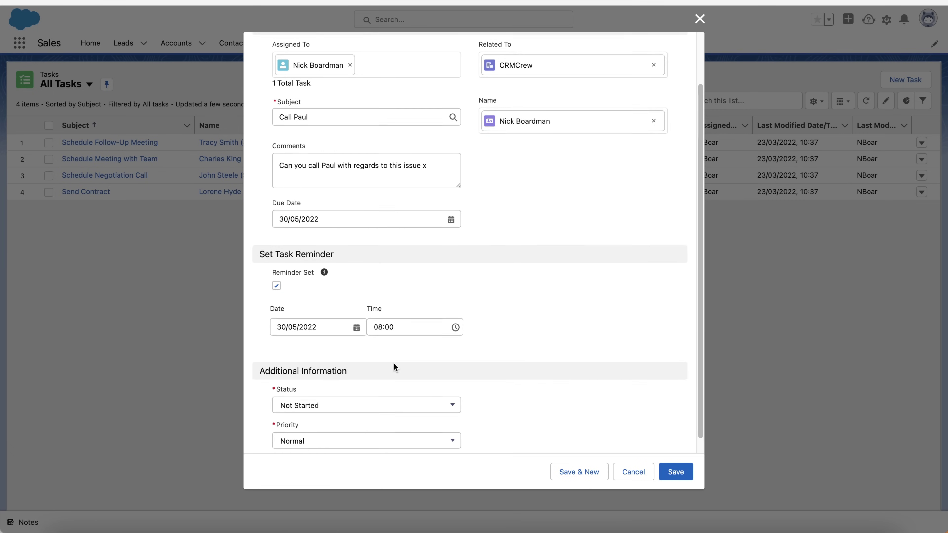
scroll(395, 364, "down", 1)
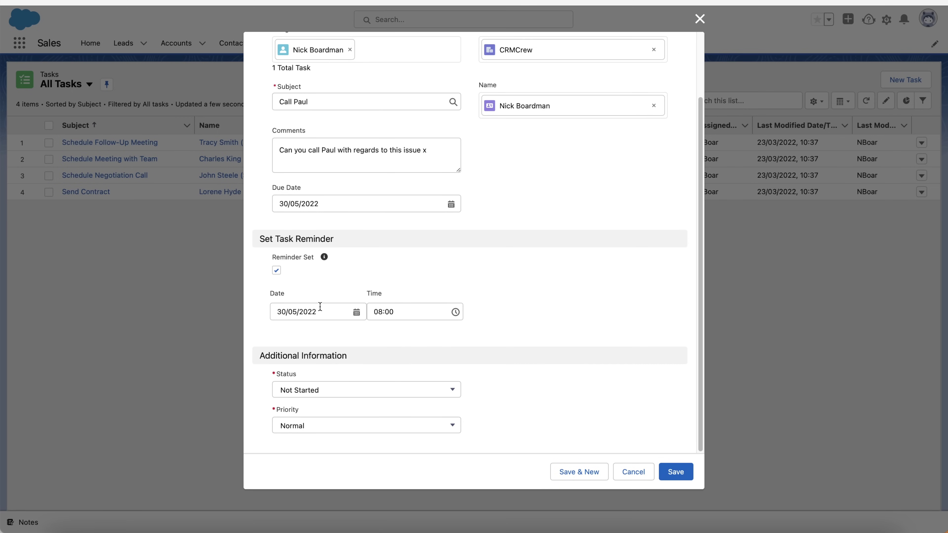
left_click(351, 395)
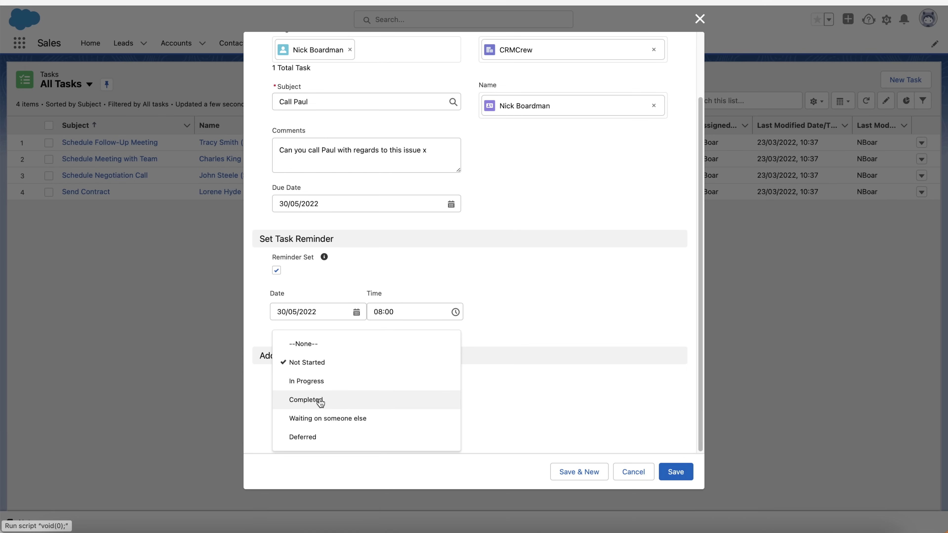
left_click(569, 406)
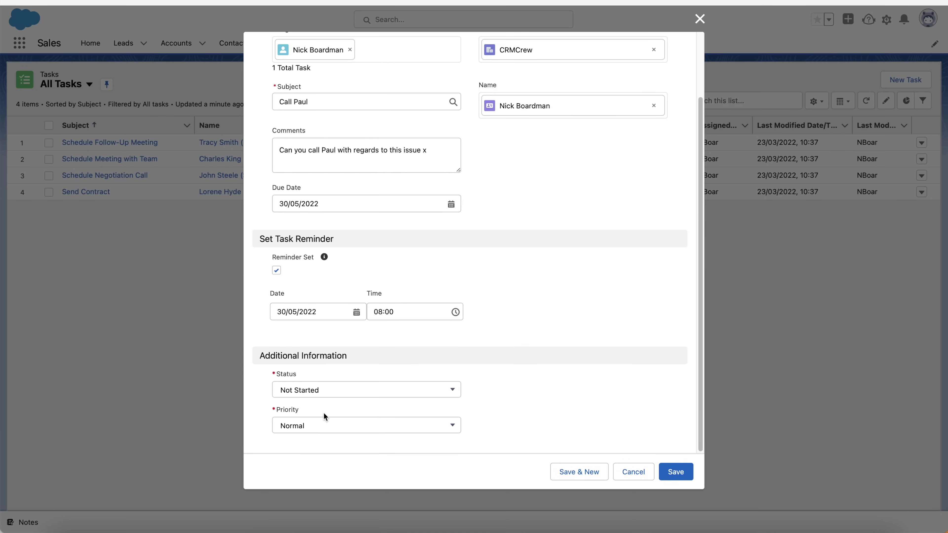
left_click(324, 424)
left_click(536, 400)
left_click(680, 477)
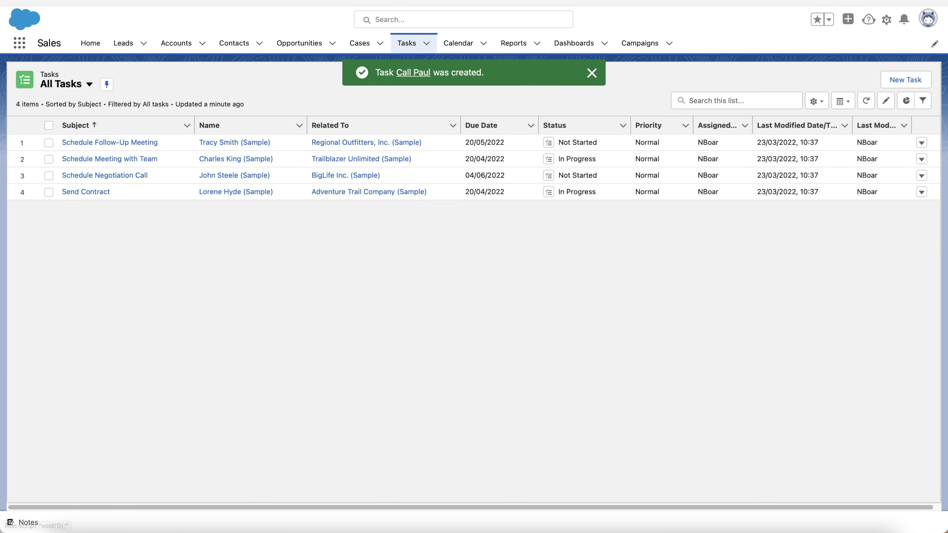
Refresh All Tasks, open the new call task, mark it Complete, and return to the list
left_click(873, 105)
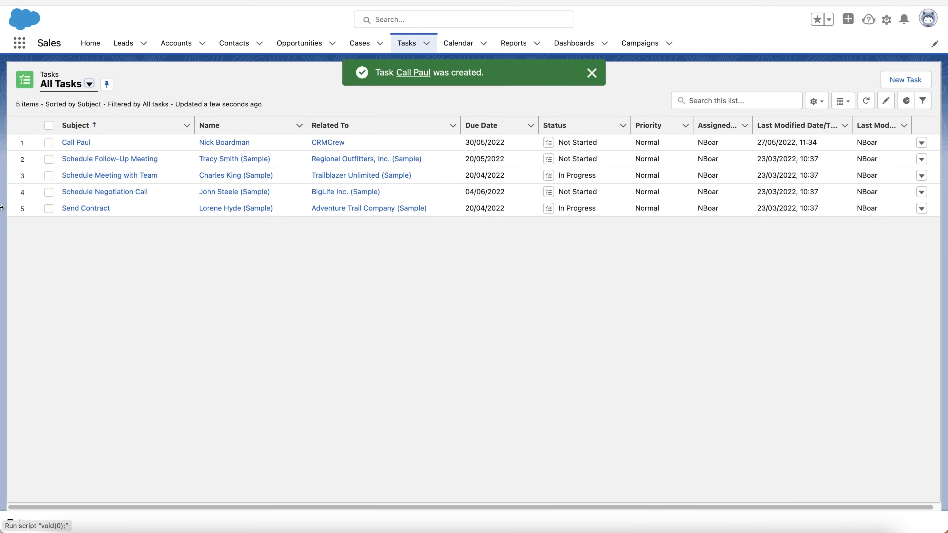
left_click(592, 73)
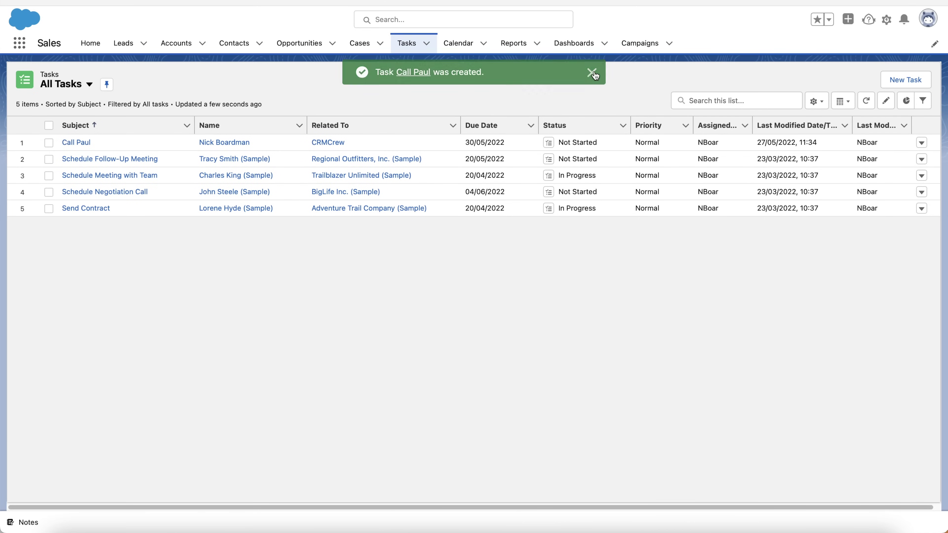
left_click(77, 143)
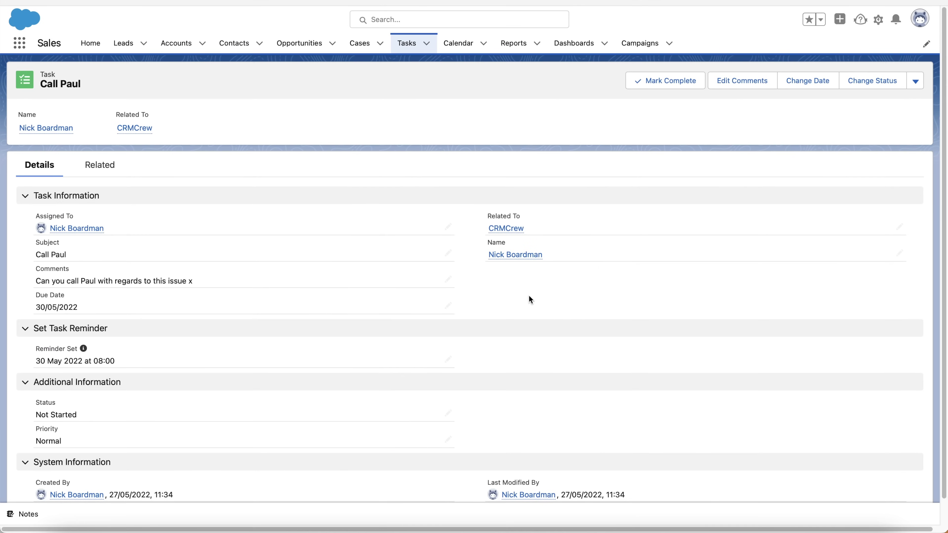
left_click(682, 83)
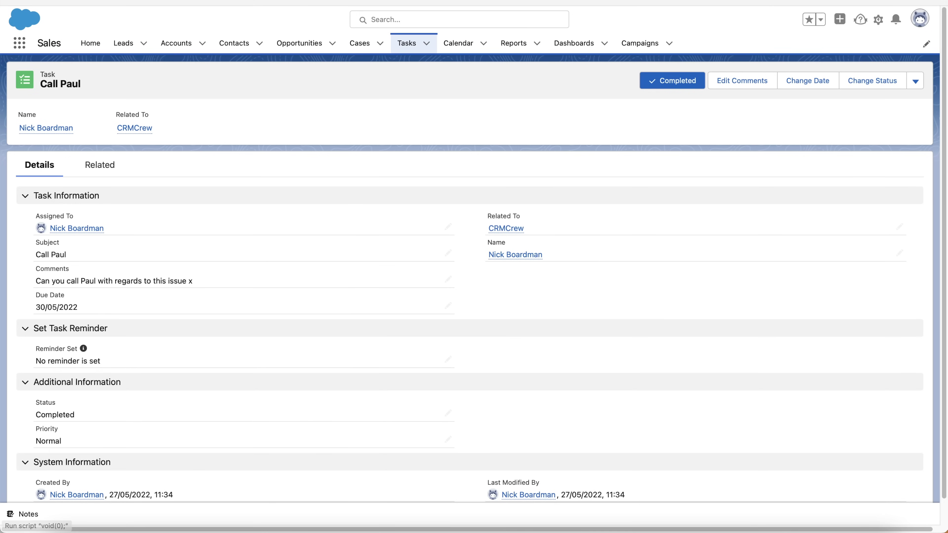
left_click(399, 45)
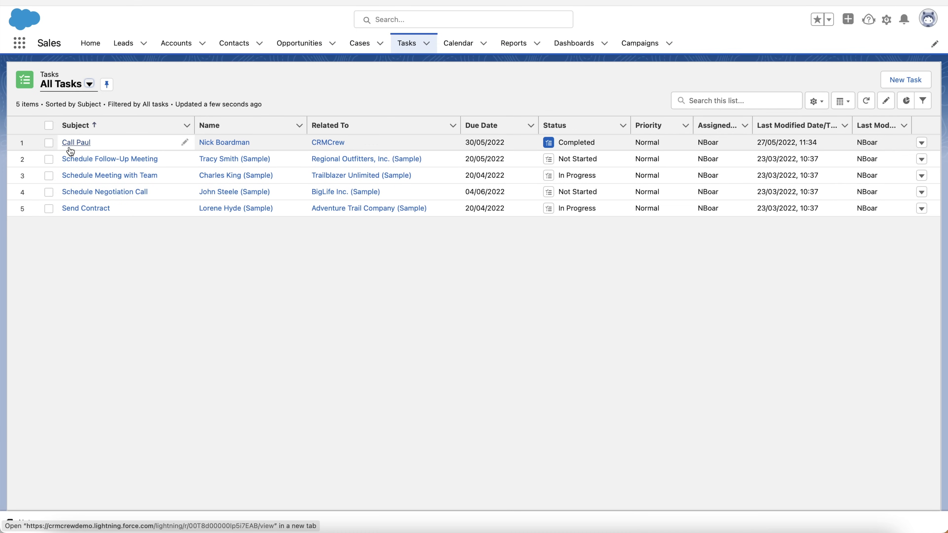
Open the CRMCrew account from the Accounts list and review its activity timeline
left_click(176, 44)
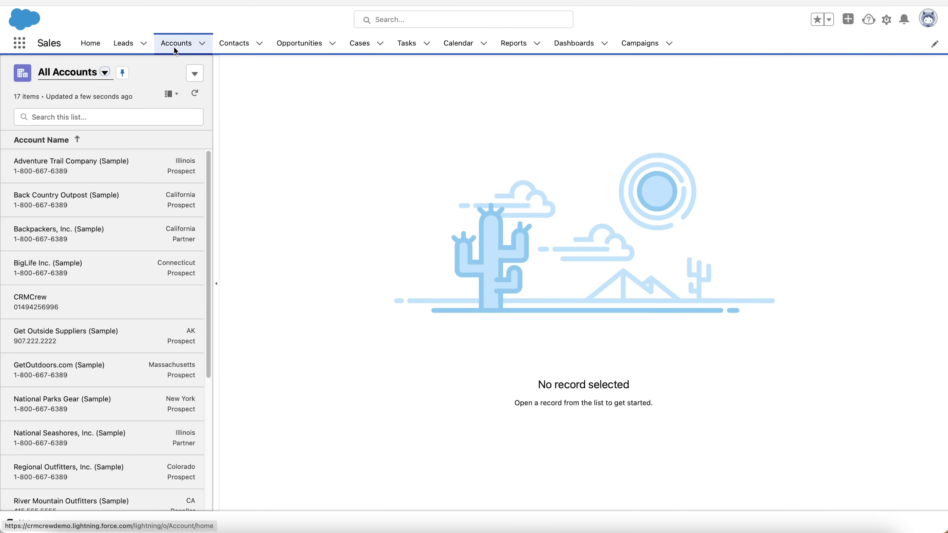
left_click(64, 298)
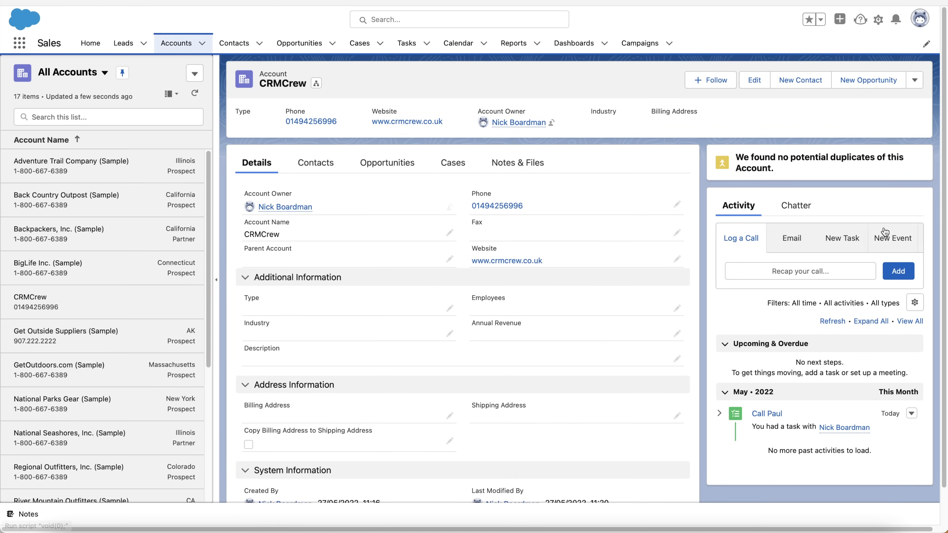
scroll(842, 232, "down", 2)
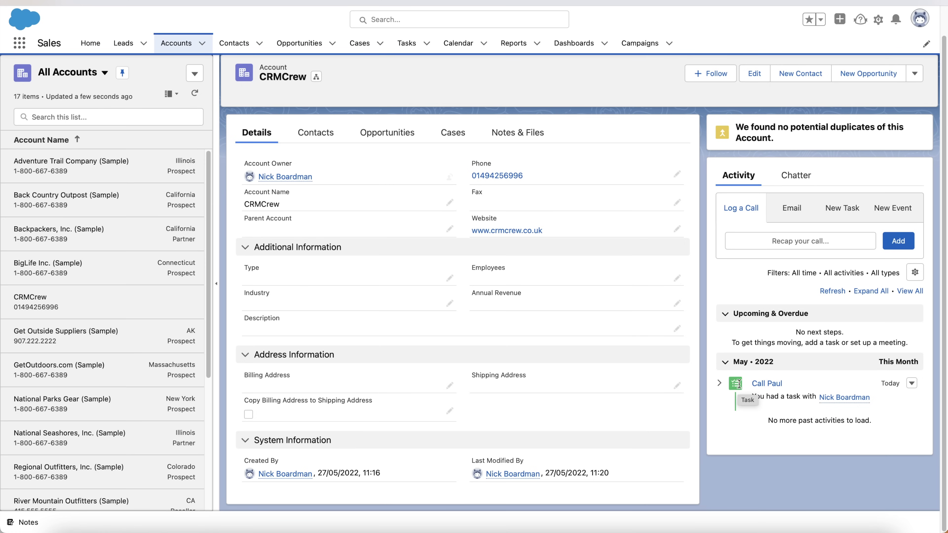
scroll(738, 383, "up", 2)
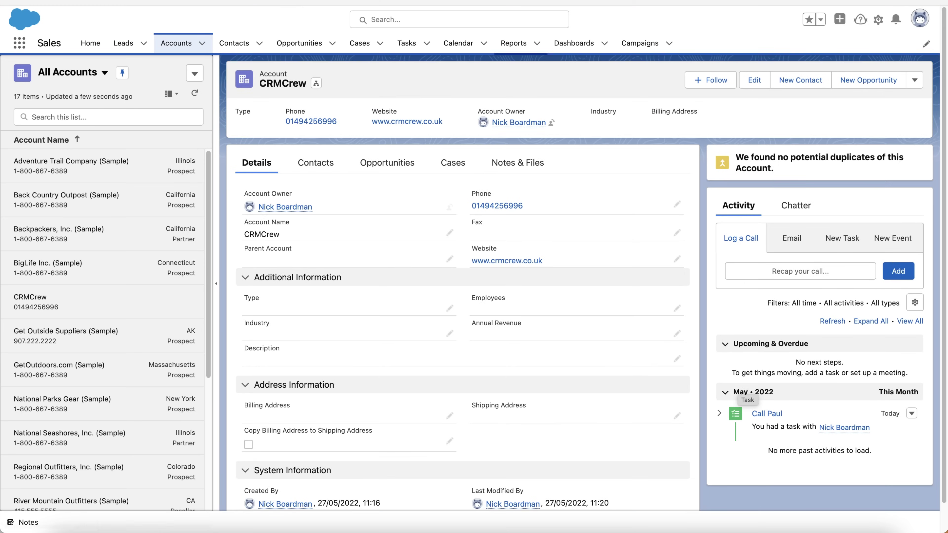
Pass through Tasks, then open the Calendar showing May 2022 in month view
left_click(401, 47)
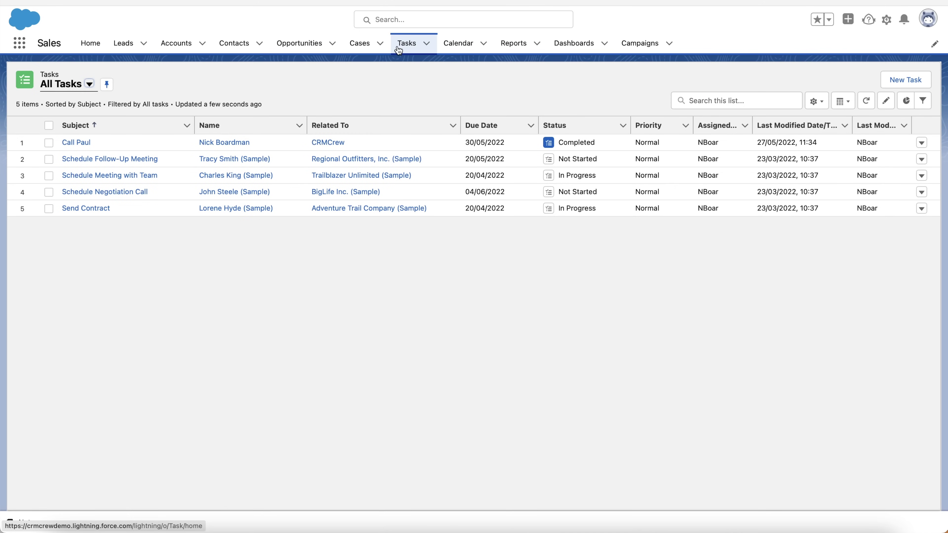
left_click(466, 44)
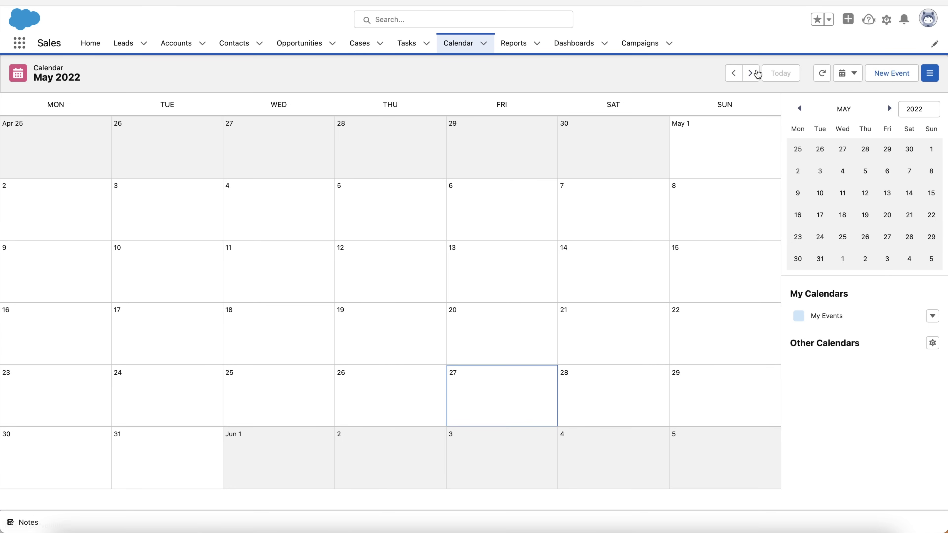
Glance at April 2022, return to May's month view, and start a new calendar event
left_click(733, 73)
left_click(749, 73)
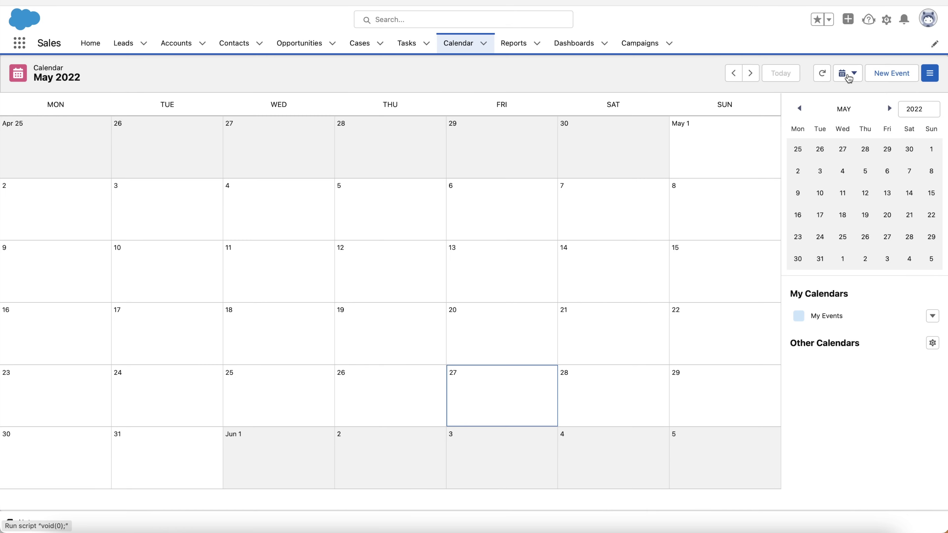
left_click(847, 73)
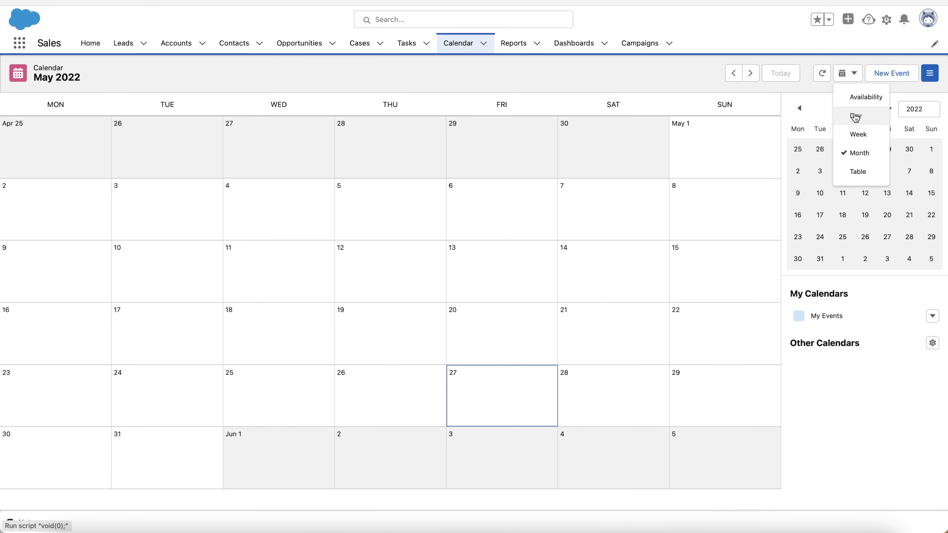
left_click(860, 63)
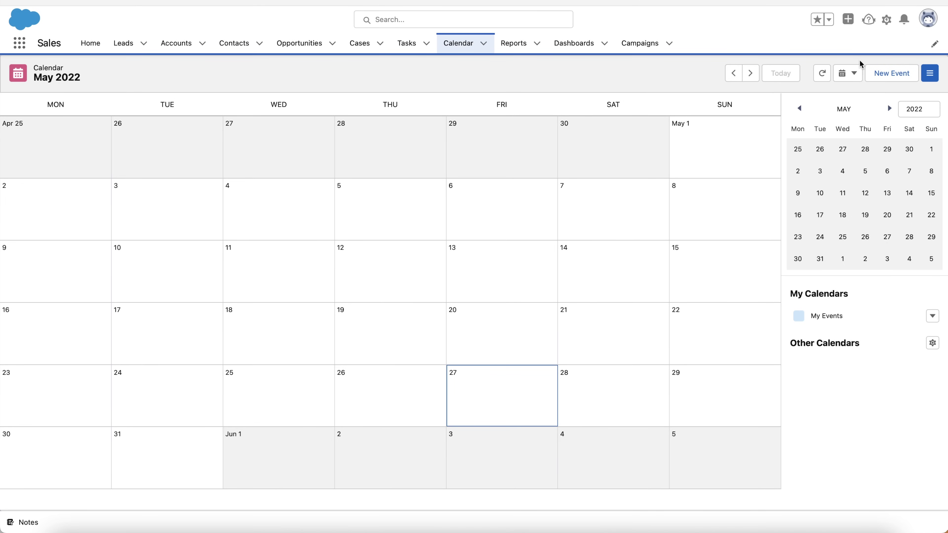
left_click(890, 73)
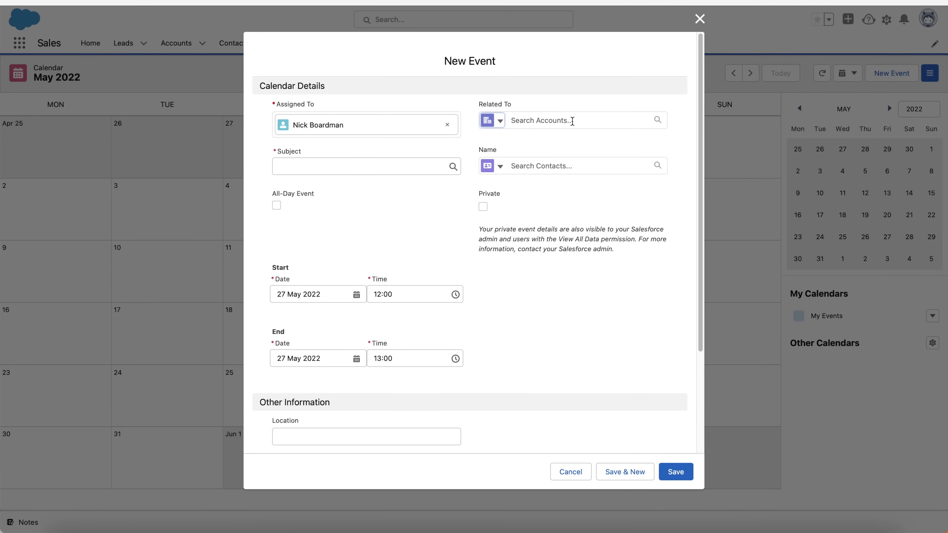
Look over the New Event form's subject, location, Show Time As and description fields, keeping Busy
left_click(407, 171)
left_click(233, 181)
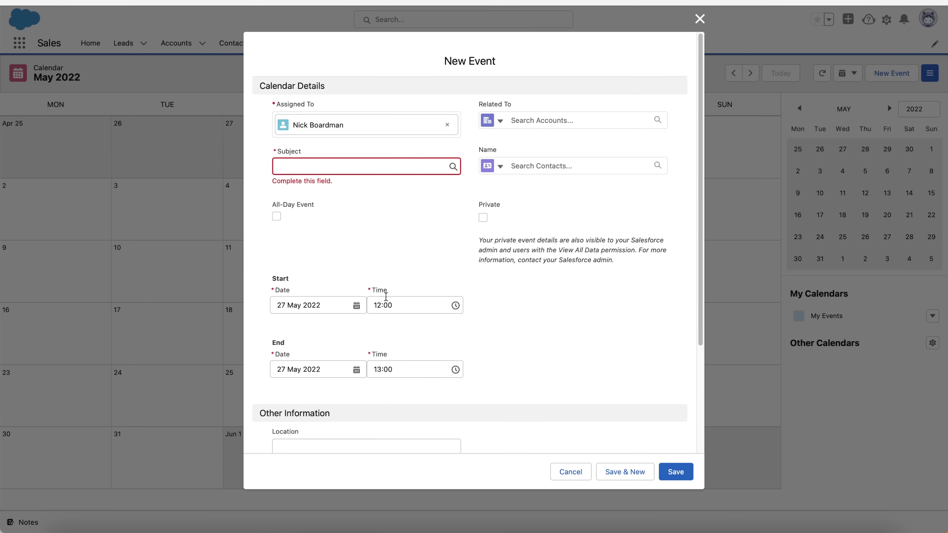
scroll(467, 314, "down", 4)
left_click(342, 303)
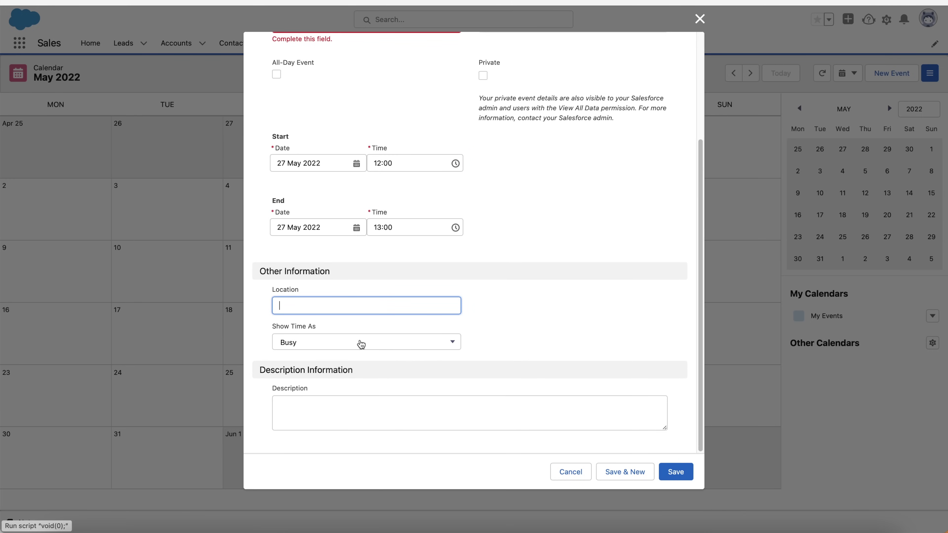
left_click(360, 343)
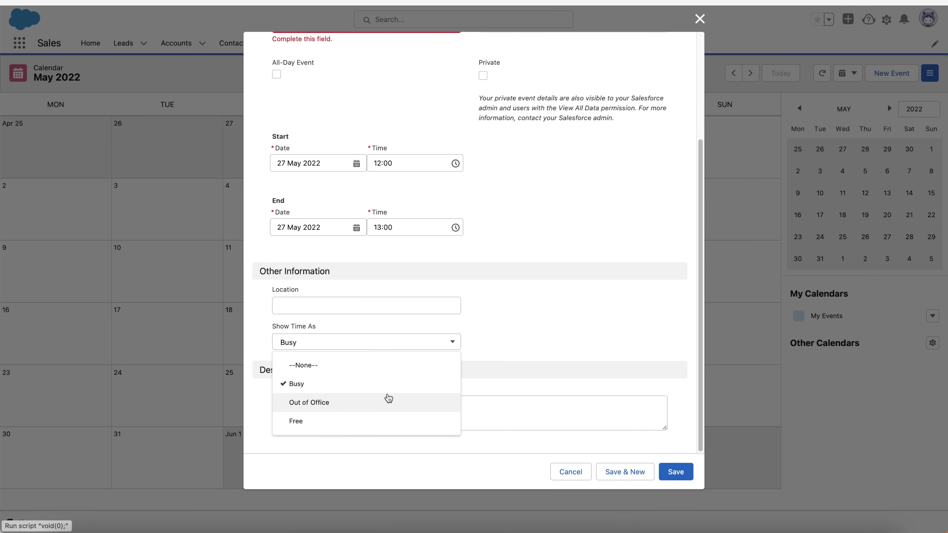
left_click(647, 312)
left_click(346, 417)
scroll(560, 279, "up", 4)
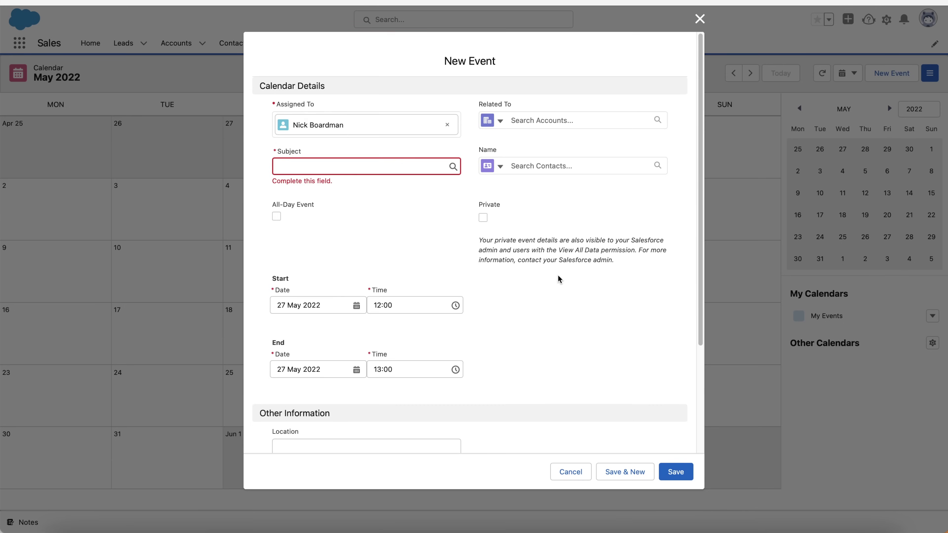
Enter the subject 'Example Event', relate it to the CRMCrew account, and choose the contact
left_click(362, 165)
type("E")
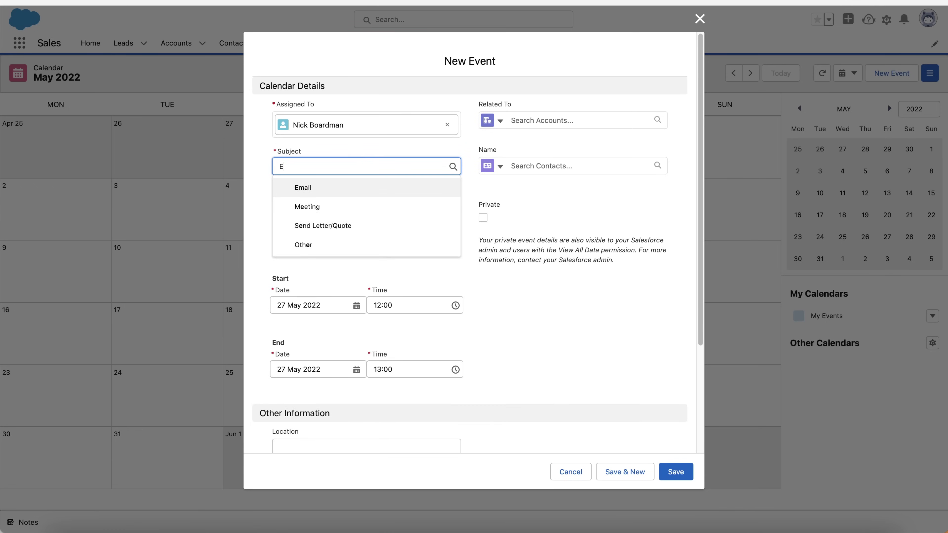
type("xample Event")
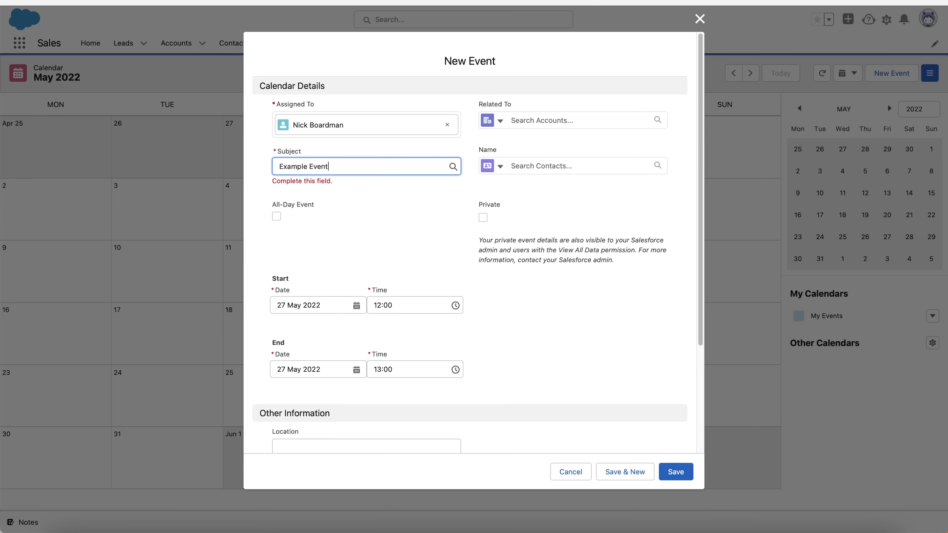
left_click(590, 120)
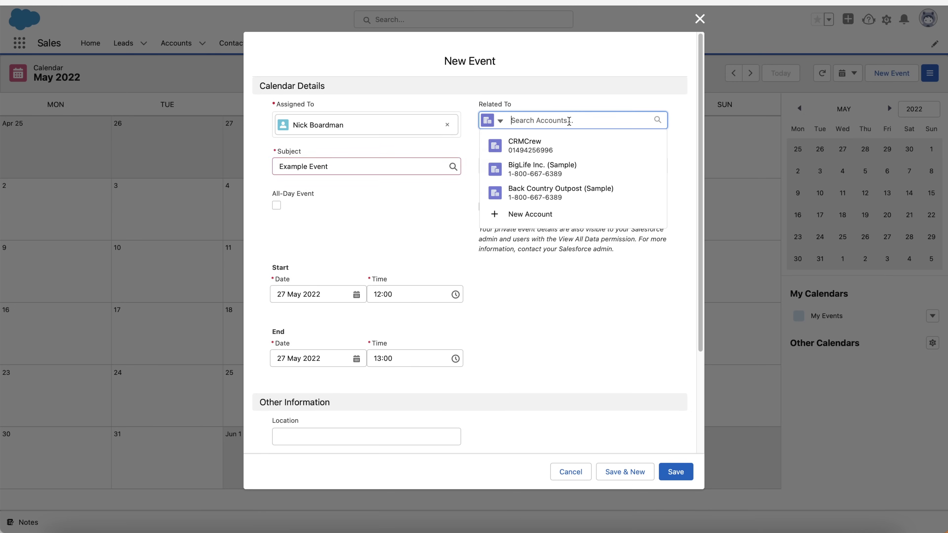
type("CRM")
left_click(539, 163)
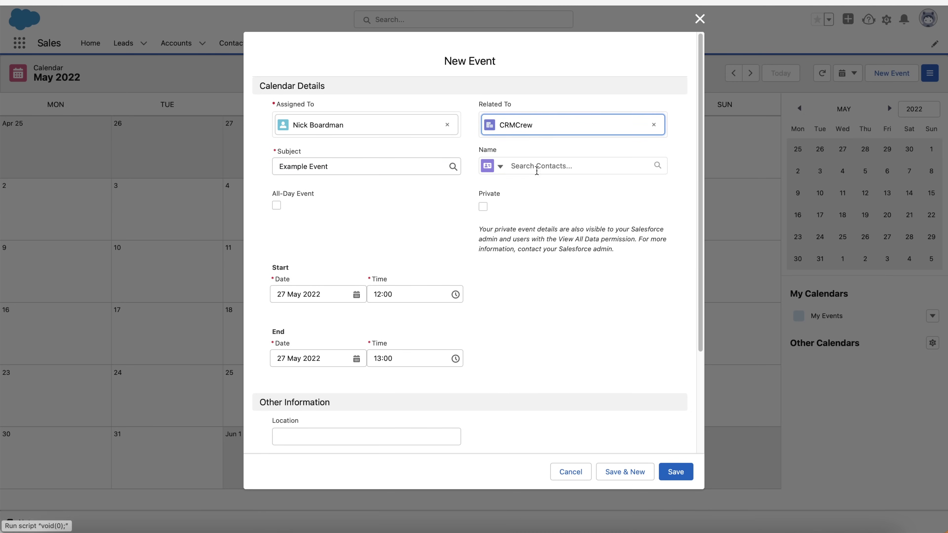
left_click(548, 164)
left_click(545, 191)
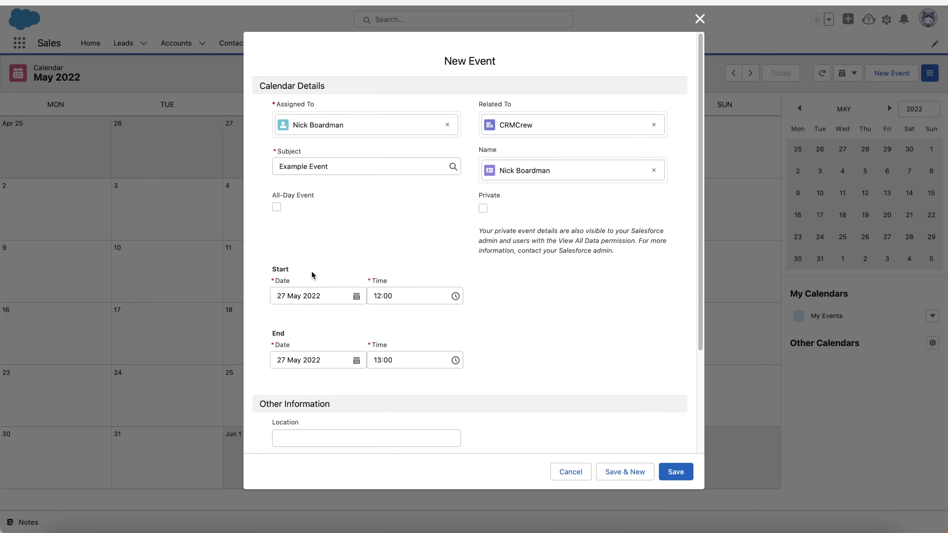
Set the event location to Zoom and save Example Event
scroll(307, 311, "down", 3)
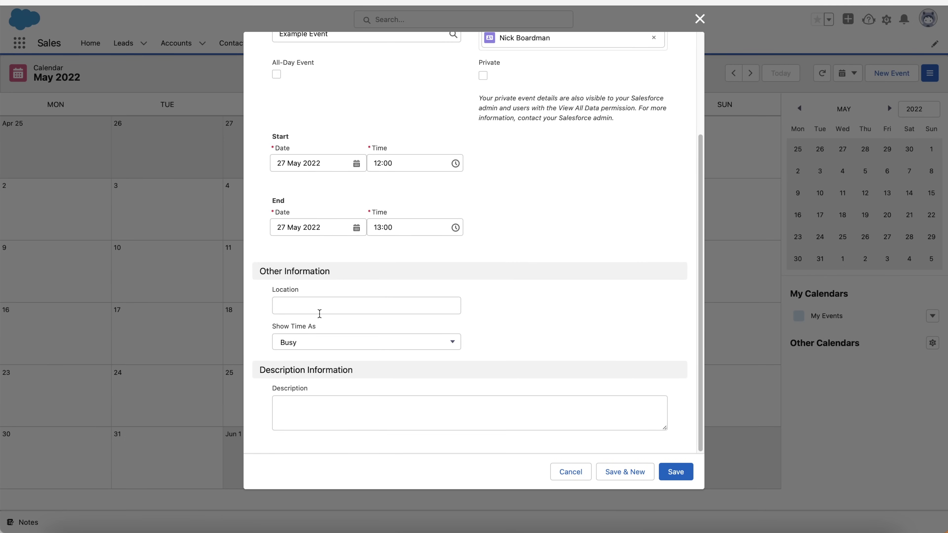
left_click(312, 312)
left_click(570, 329)
left_click(384, 306)
type("Zoom")
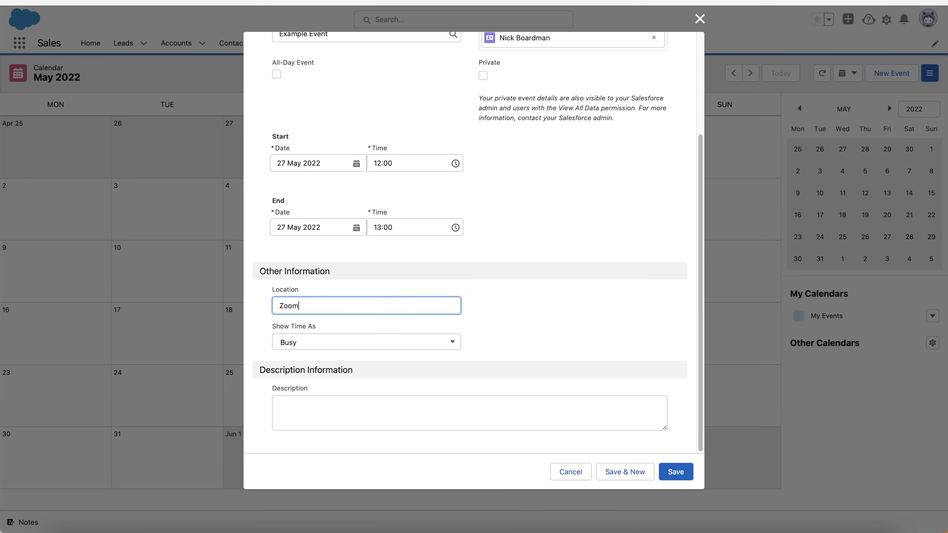
left_click(571, 293)
left_click(358, 304)
left_click(641, 301)
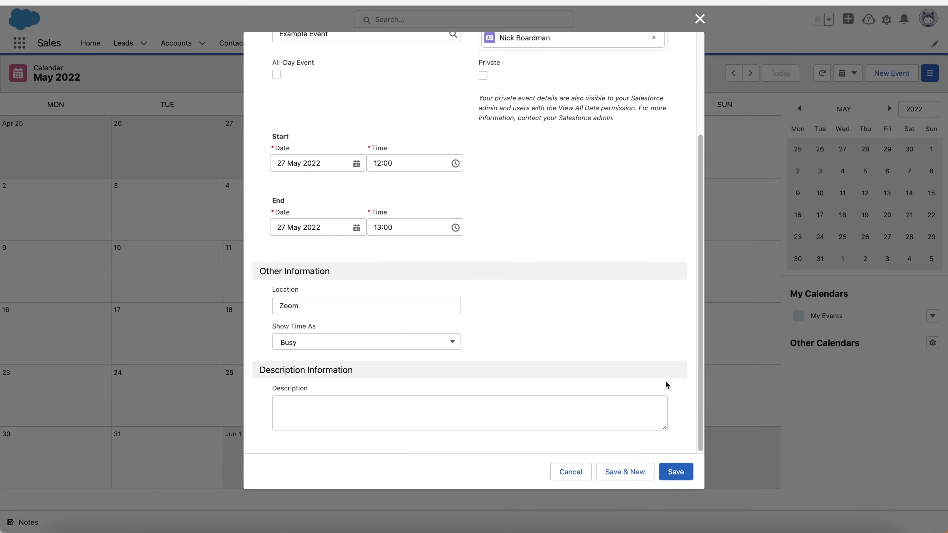
left_click(674, 471)
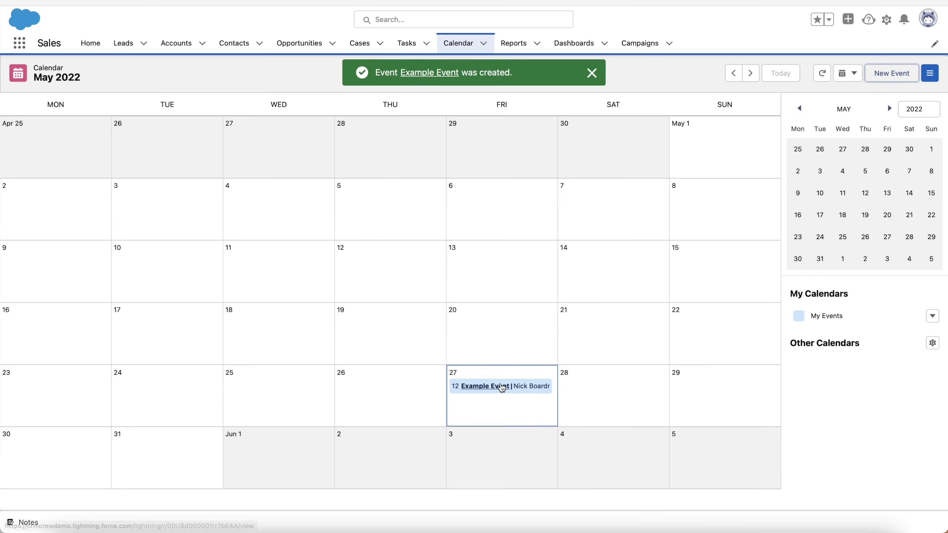
Check the saved Example Event's details, then close the stray New Event forms
left_click(491, 392)
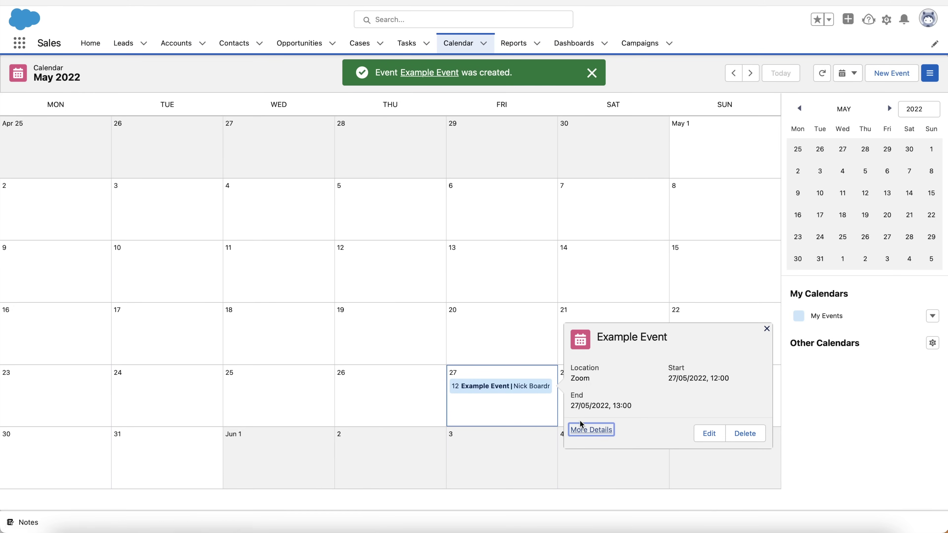
left_click(500, 263)
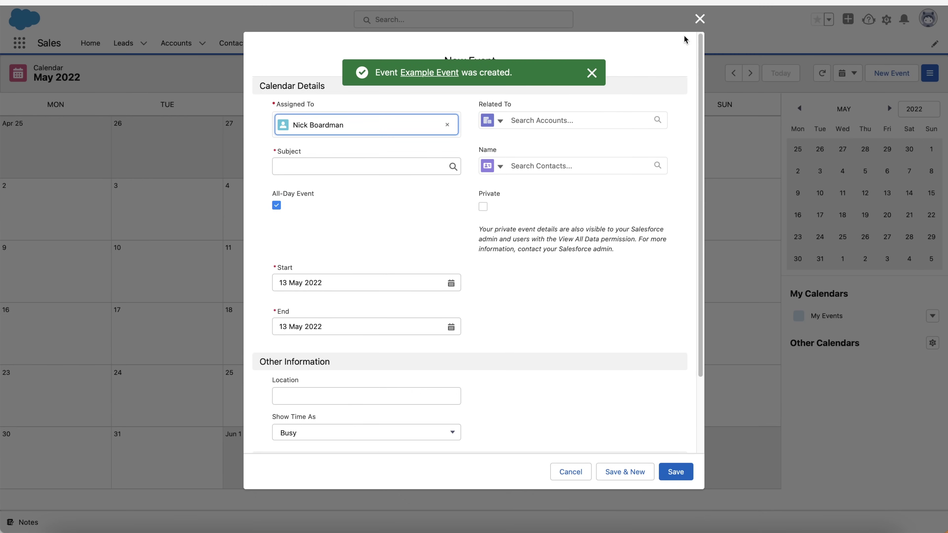
left_click(699, 20)
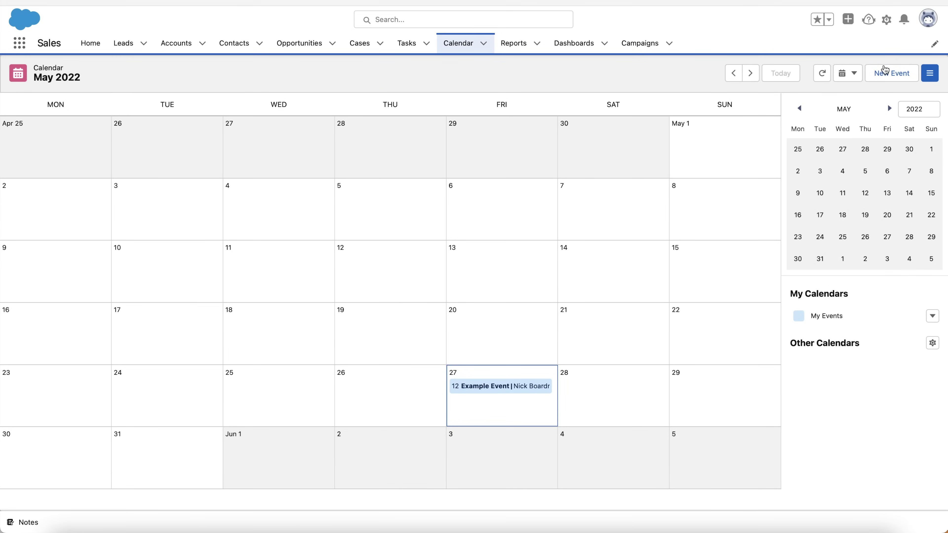
left_click(166, 403)
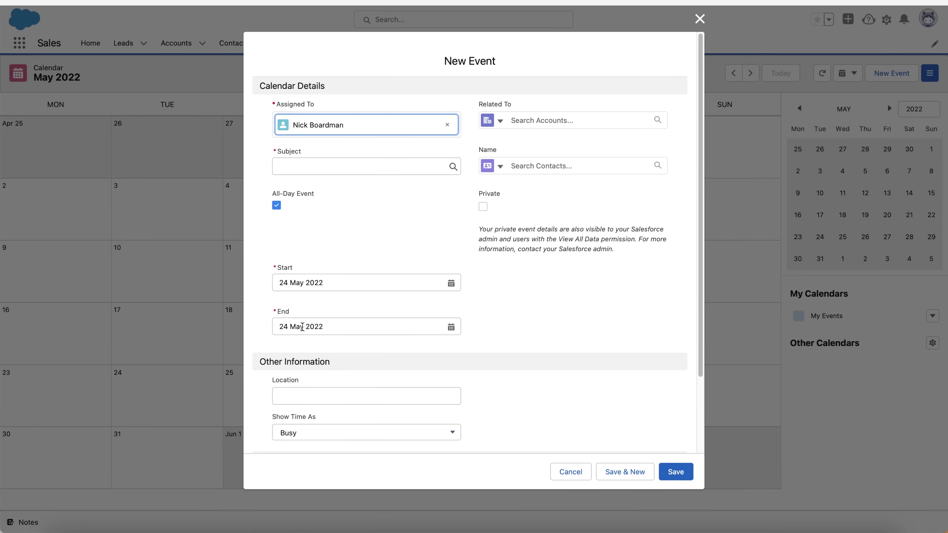
left_click(700, 19)
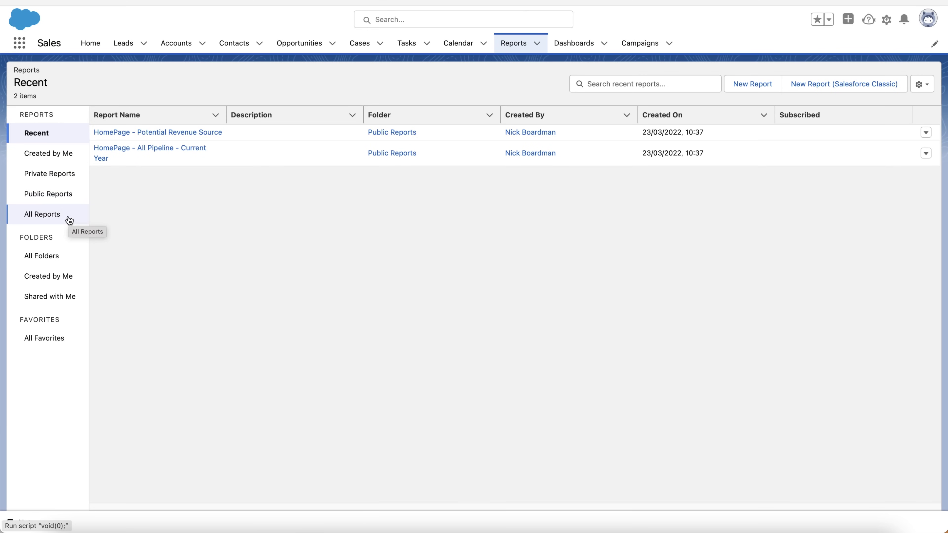
List all 23 reports and open Opportunity Pipeline from the list
left_click(57, 216)
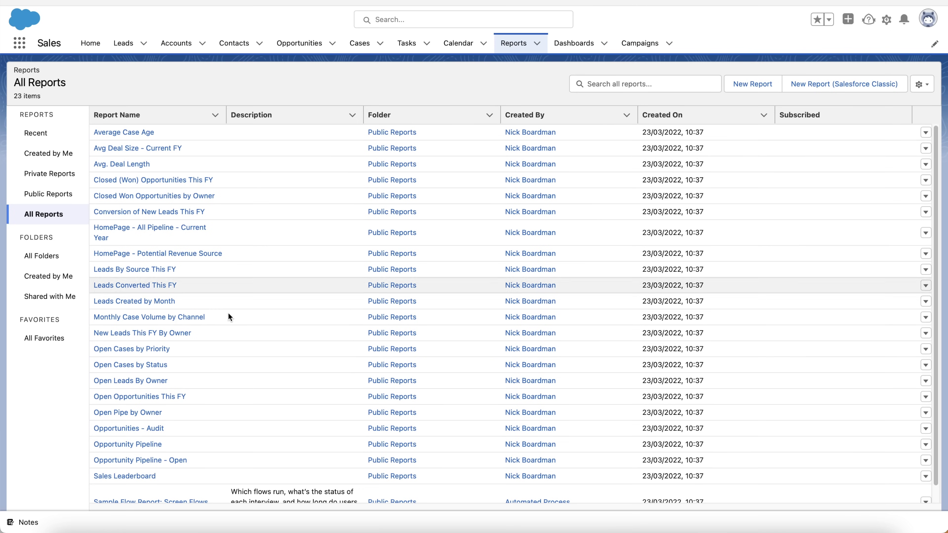
scroll(125, 390, "down", 1)
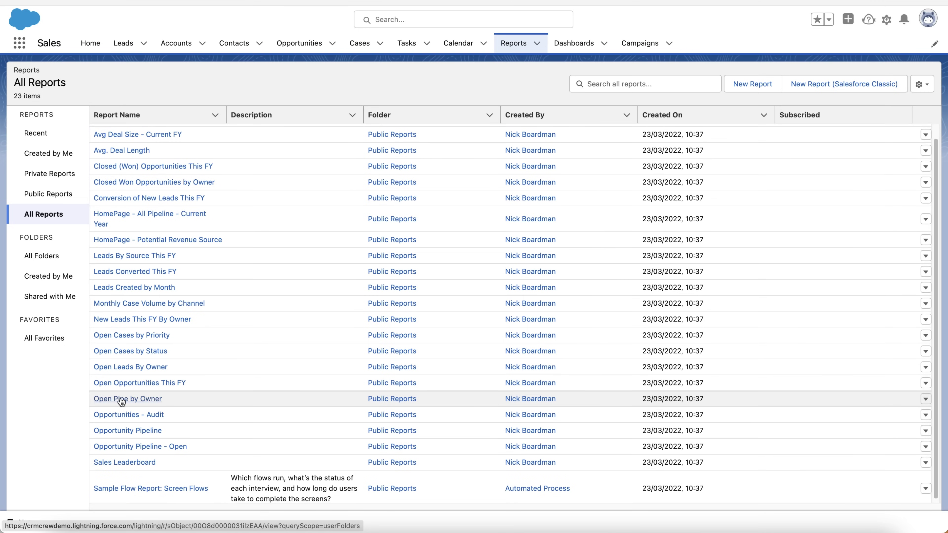
scroll(140, 392, "down", 1)
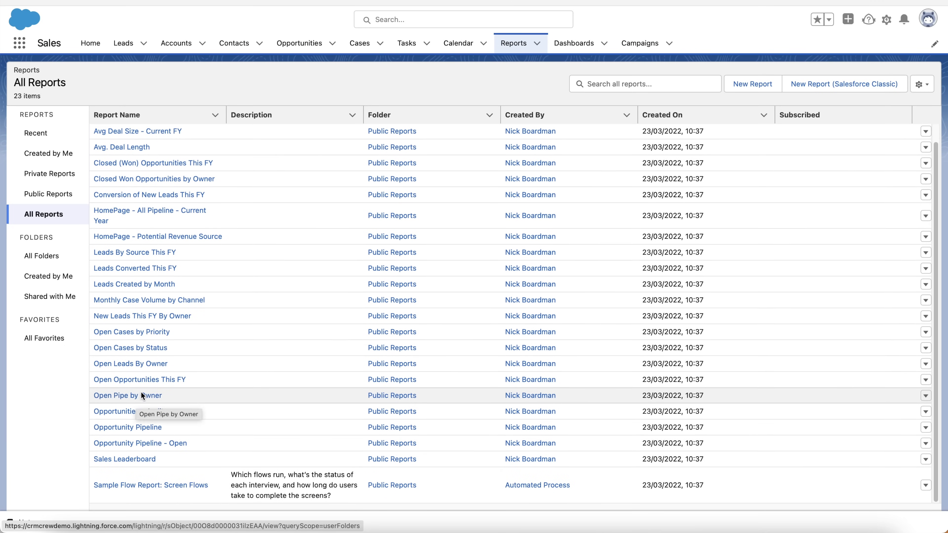
left_click(127, 427)
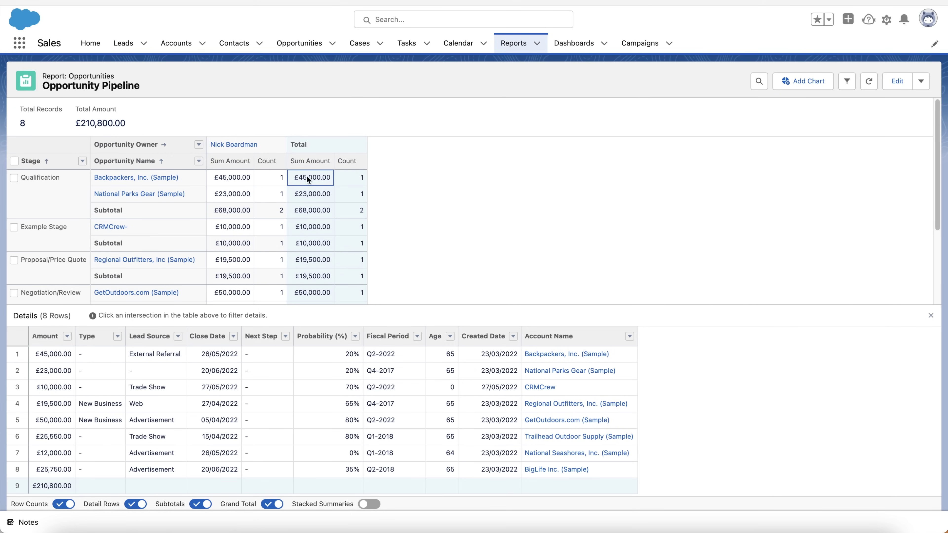
Review the Opportunity Pipeline summary and detail tables, then return to the Reports home
scroll(235, 277, "down", 1)
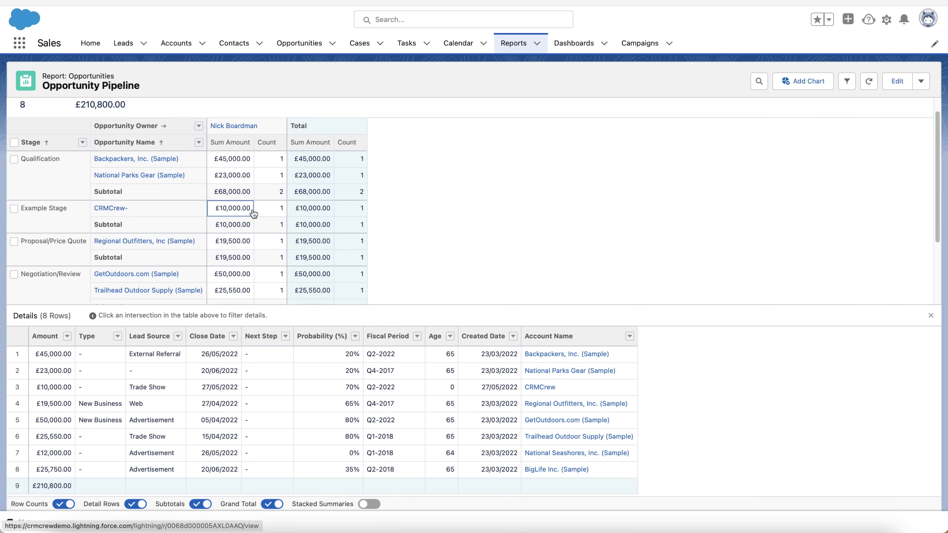
scroll(260, 210, "down", 1)
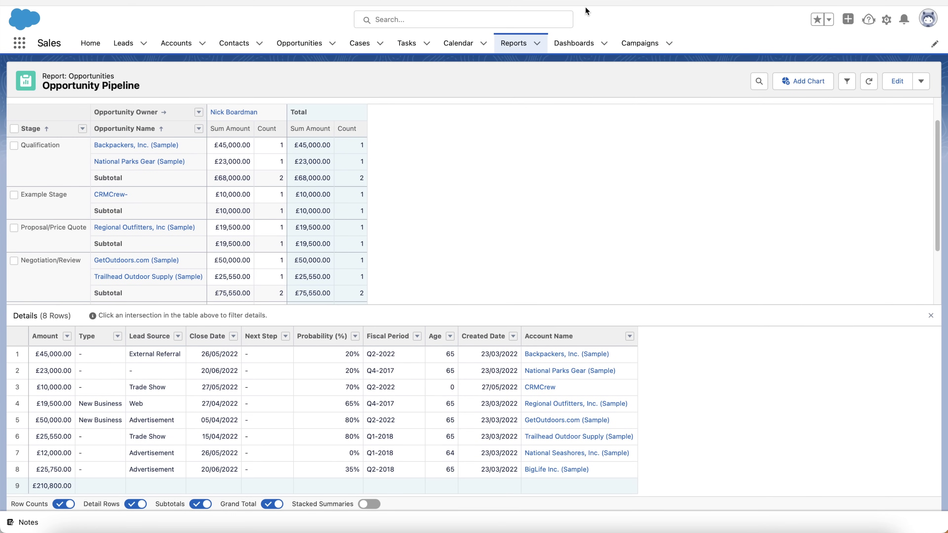
left_click(514, 46)
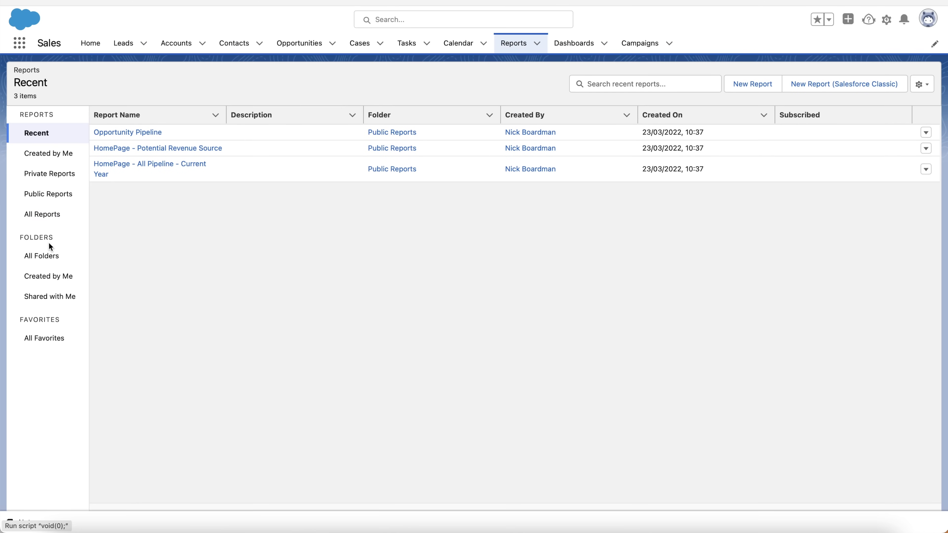
Browse the full All Reports list
left_click(53, 213)
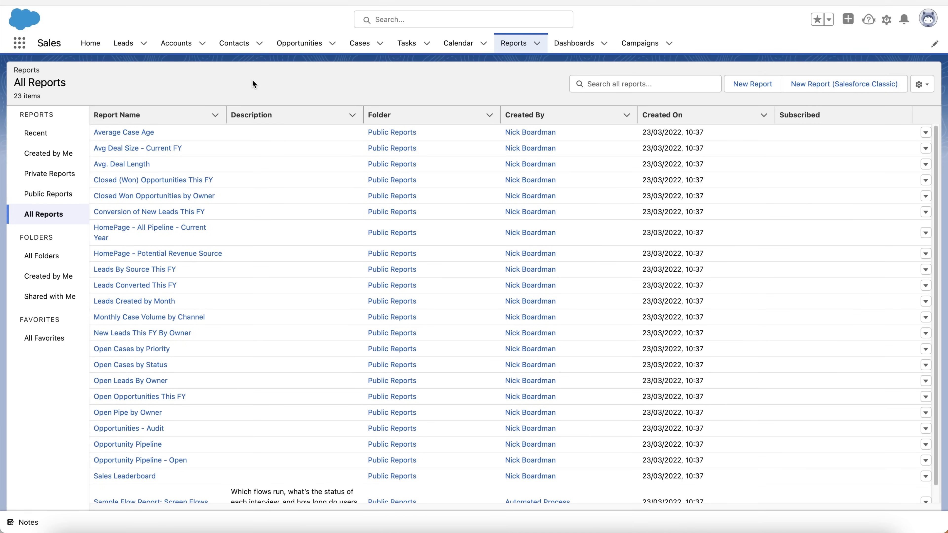
scroll(124, 351, "down", 1)
scroll(134, 338, "up", 1)
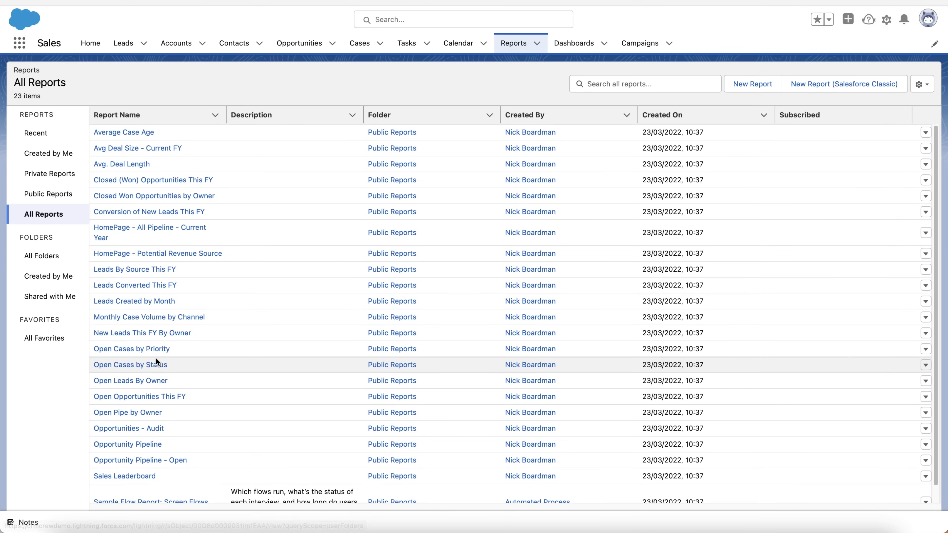
scroll(170, 253, "down", 1)
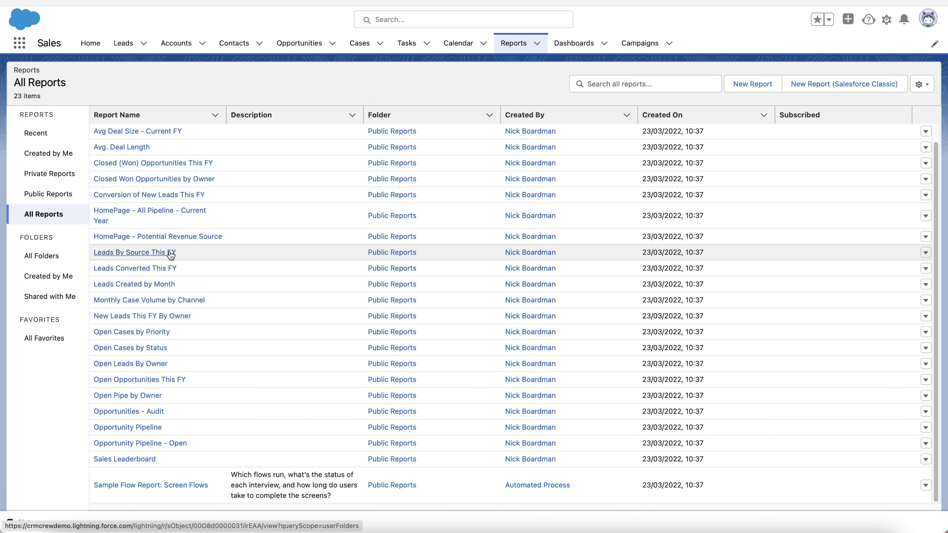
scroll(171, 254, "up", 1)
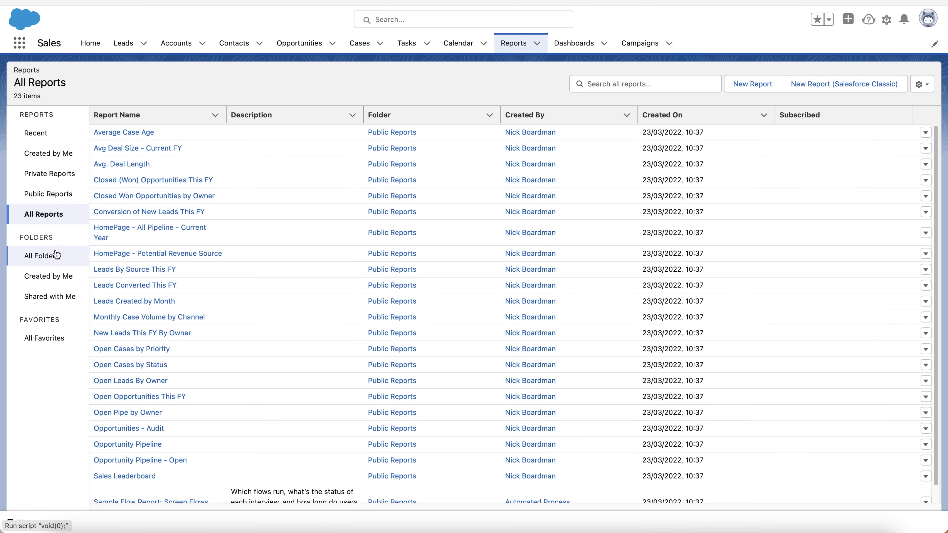
Check Shared with Me folders, return to Recent reports, then go to Dashboards
left_click(54, 299)
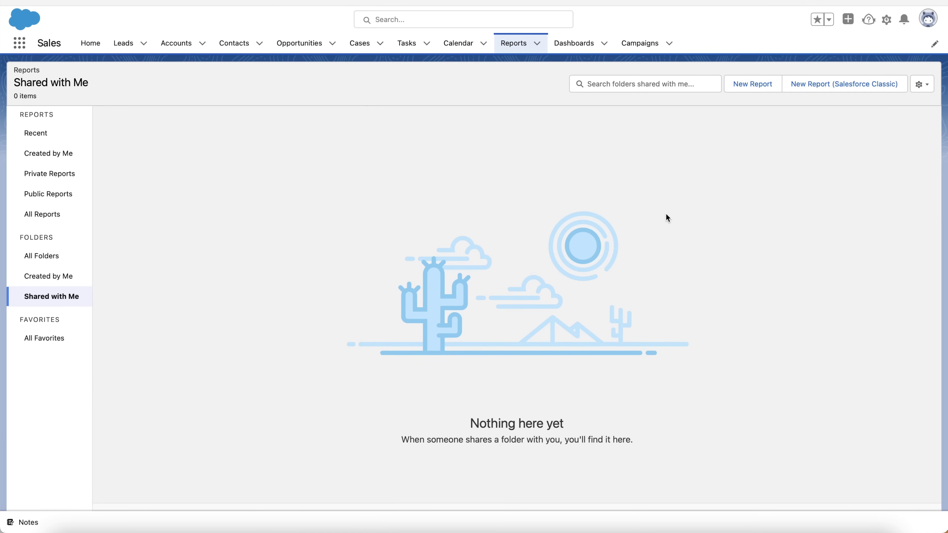
left_click(38, 221)
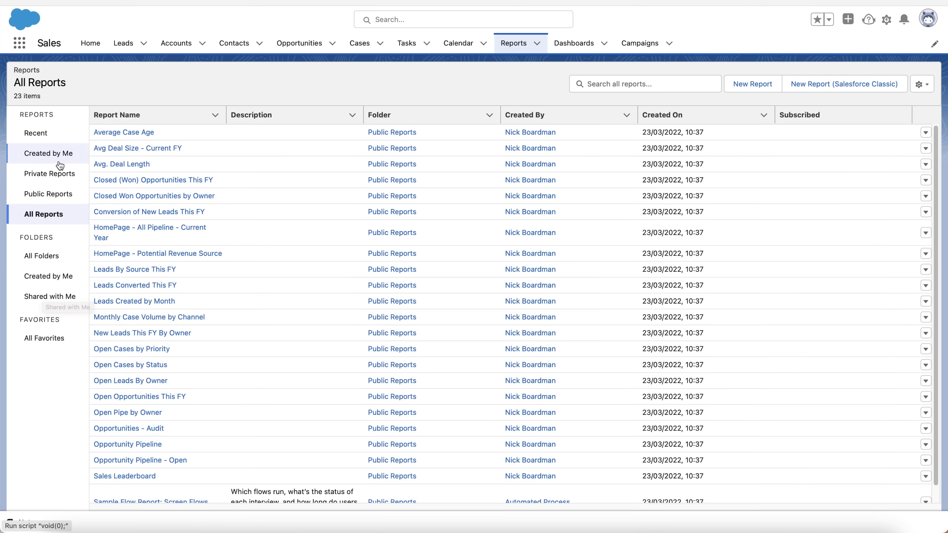
left_click(36, 132)
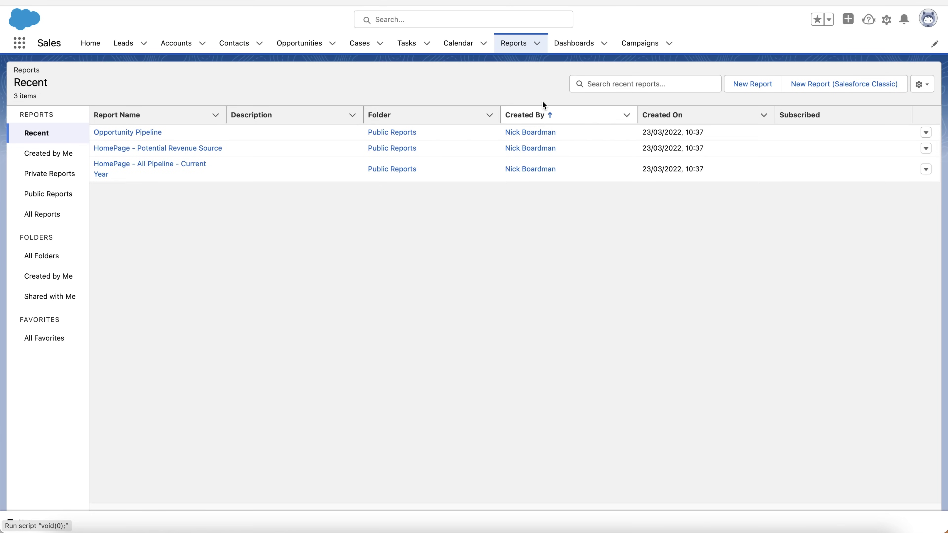
left_click(574, 43)
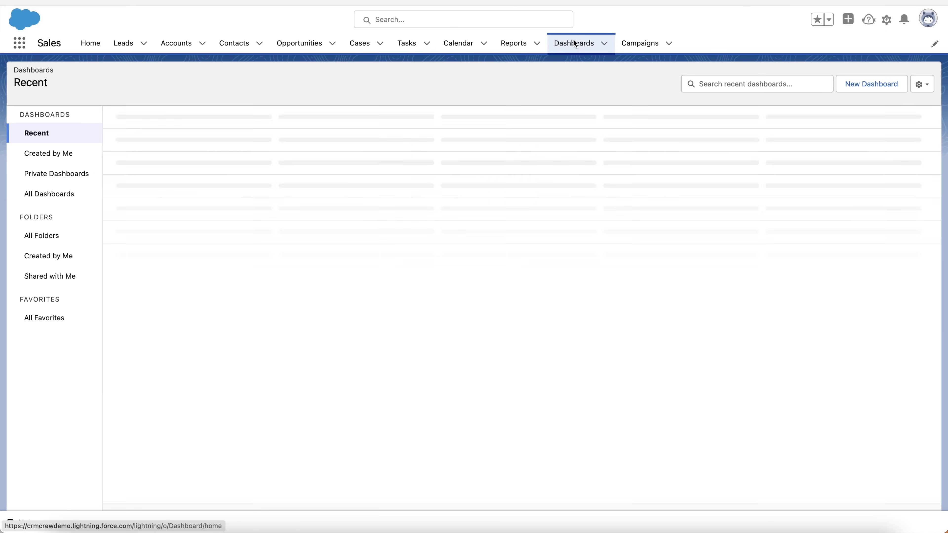
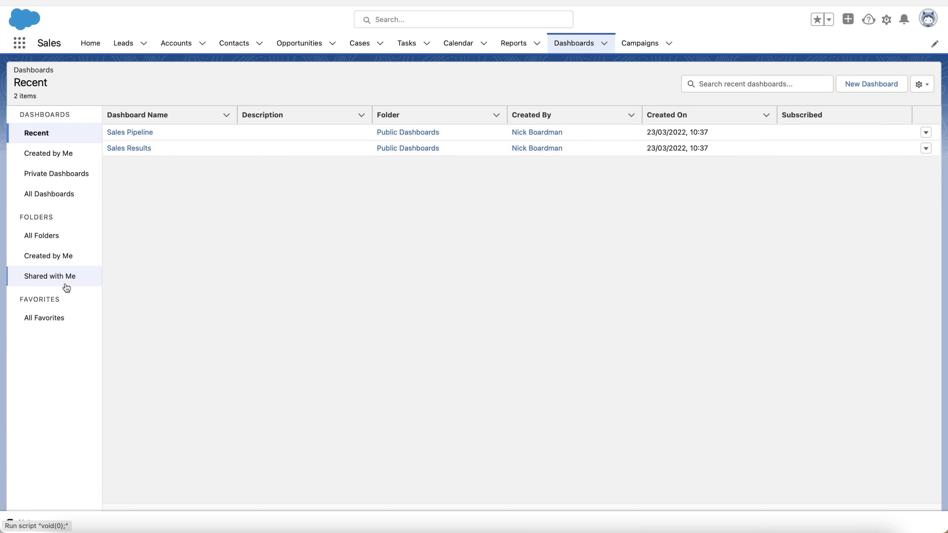
Open the Sales Pipeline dashboard from the All Dashboards list
left_click(60, 193)
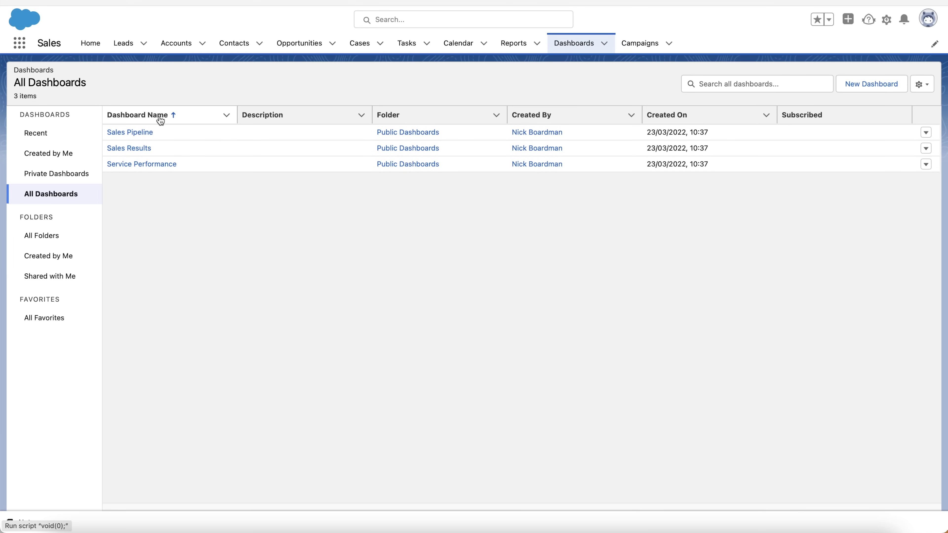
left_click(134, 133)
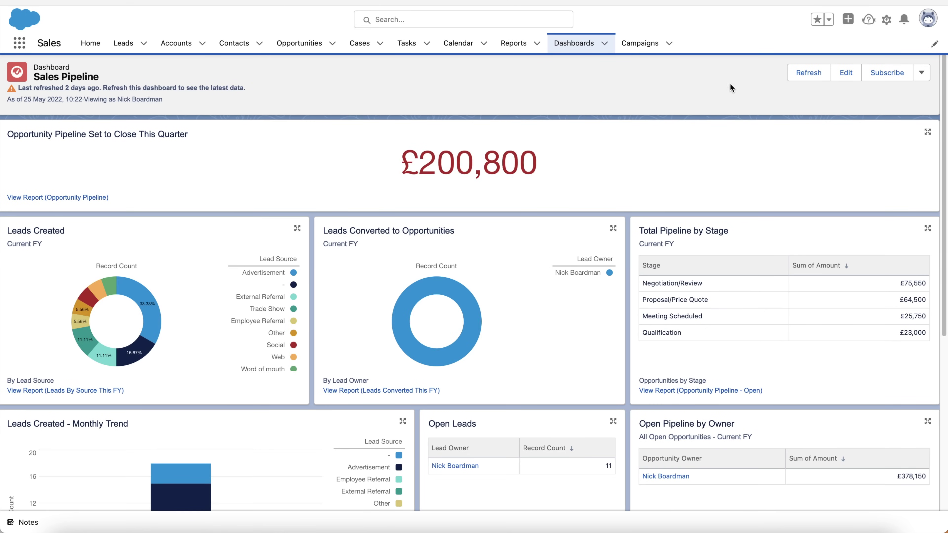
Refresh the Sales Pipeline dashboard to £210,800, scan its charts, then go to Campaigns
left_click(801, 75)
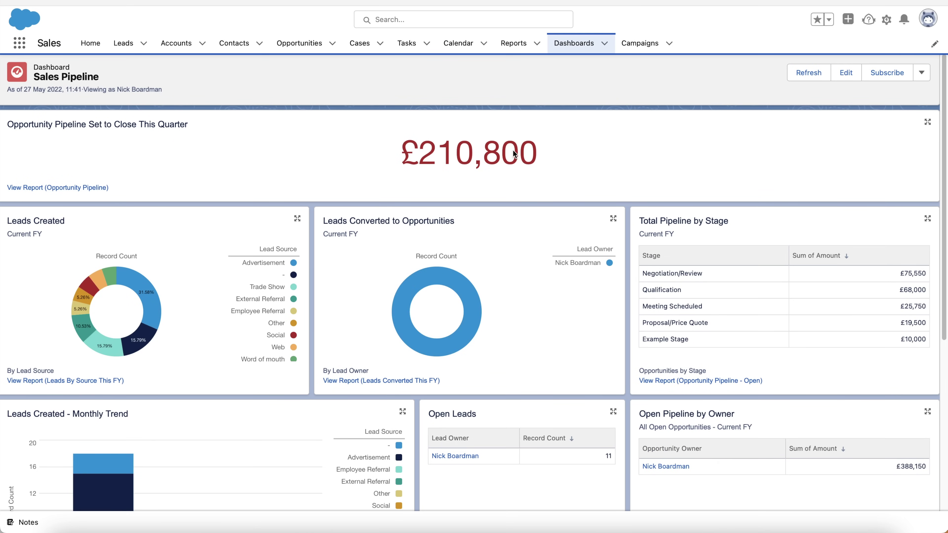
scroll(138, 241, "down", 1)
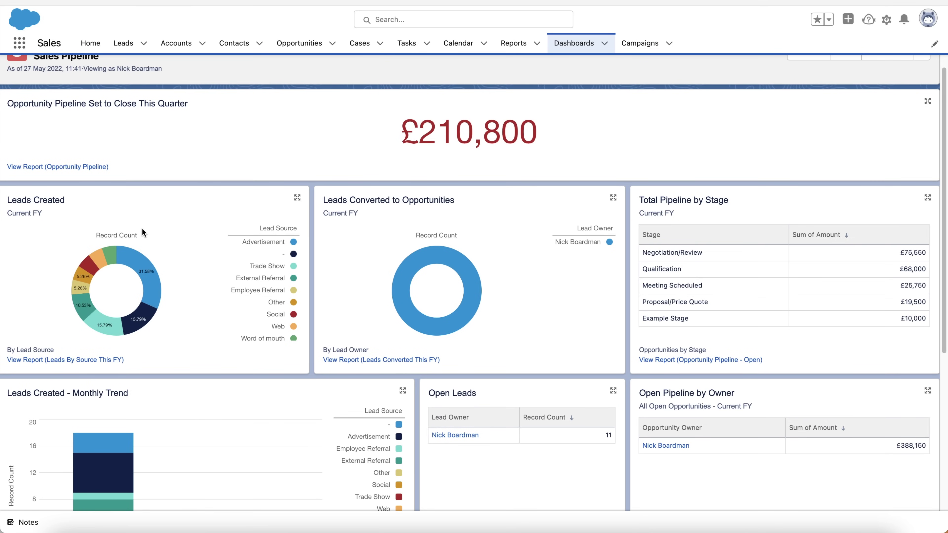
mouse_move(132, 262)
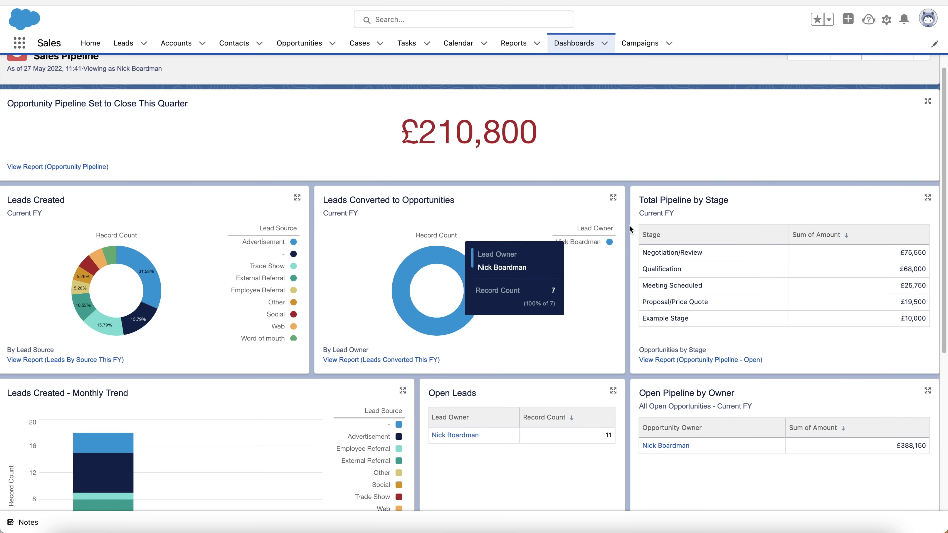
scroll(867, 216, "up", 1)
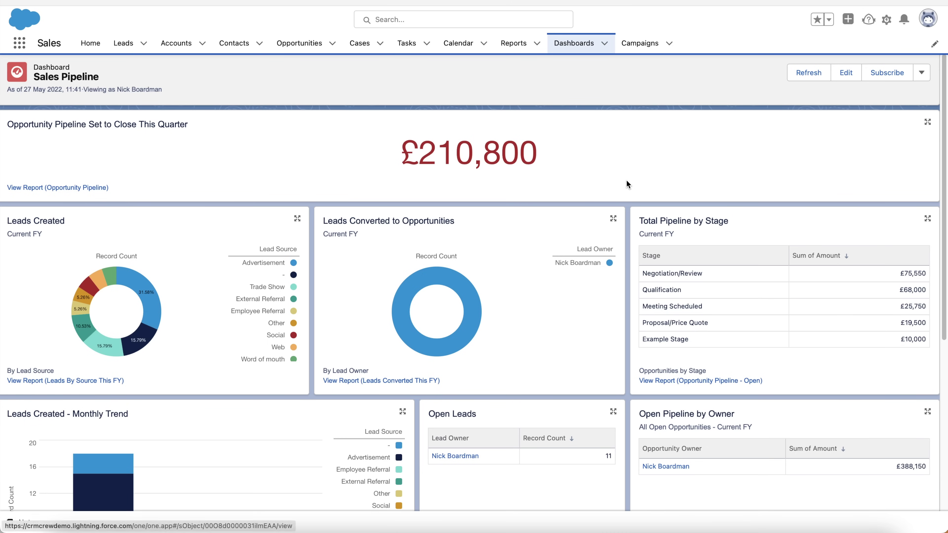
left_click(578, 44)
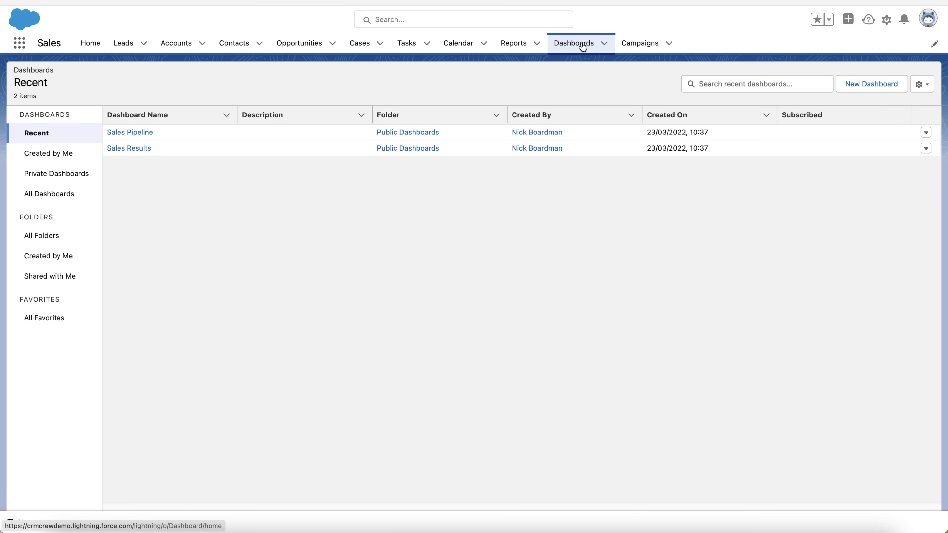
left_click(633, 43)
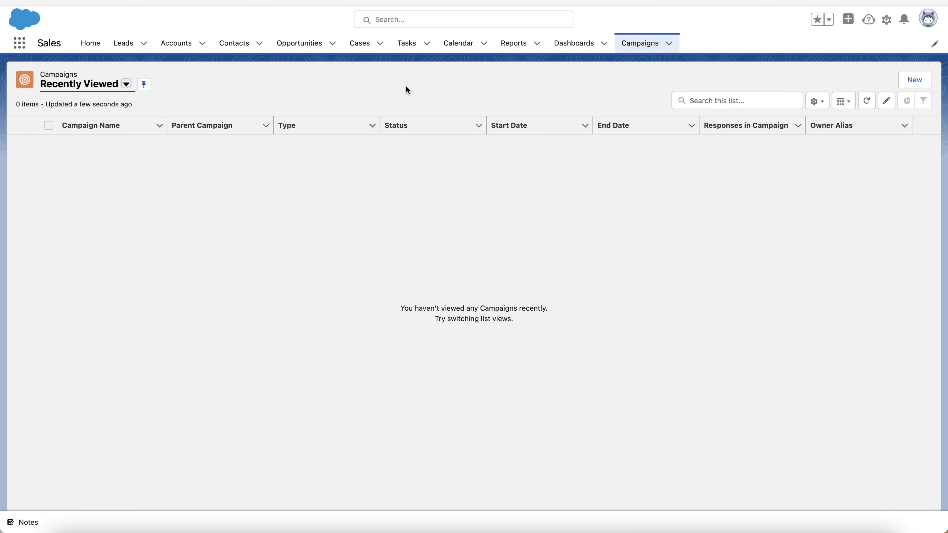
Start a new campaign named Example Campaign, keeping status Planned and toggling Active
left_click(914, 86)
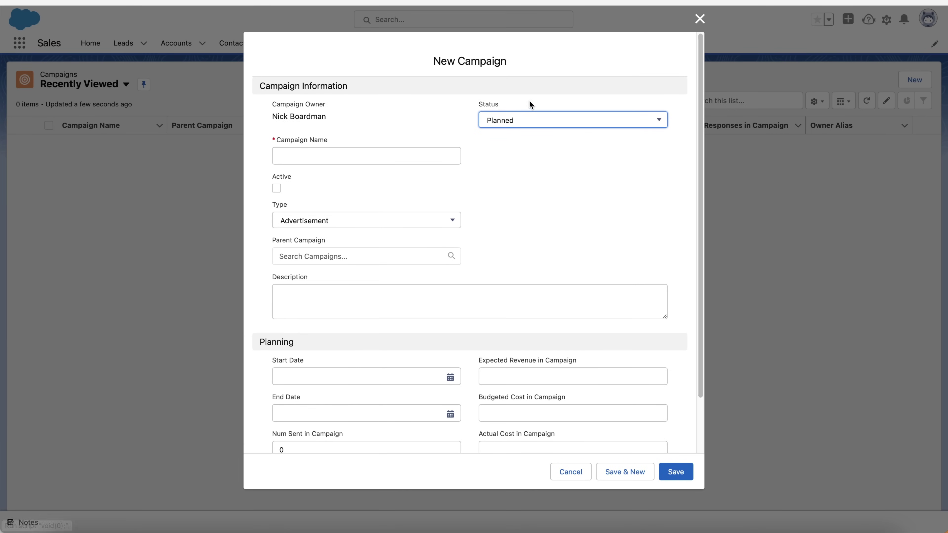
left_click(512, 123)
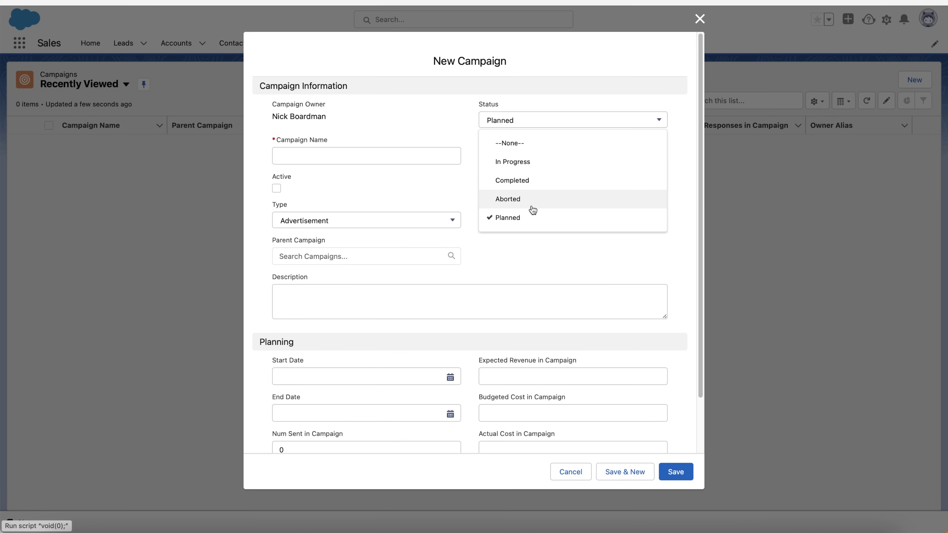
left_click(523, 217)
left_click(346, 148)
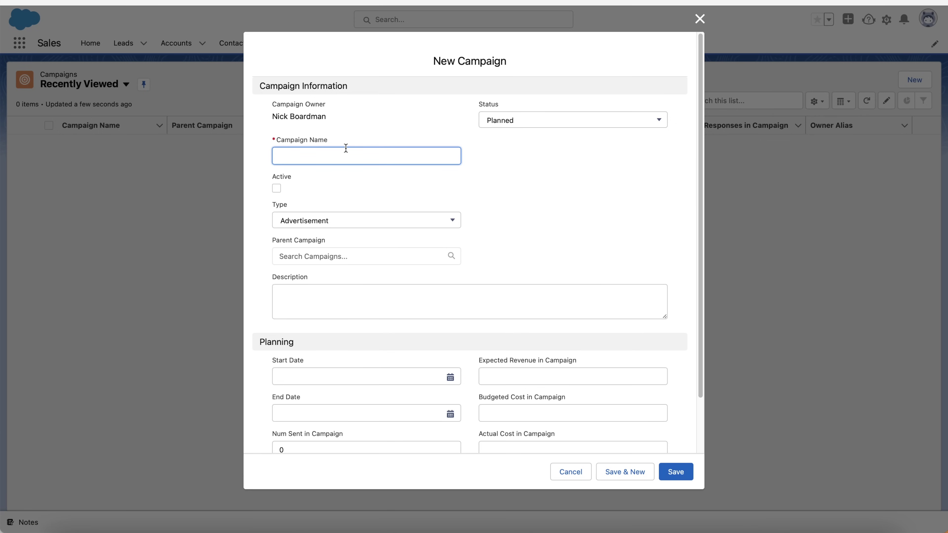
type("Example Campaign")
left_click(308, 187)
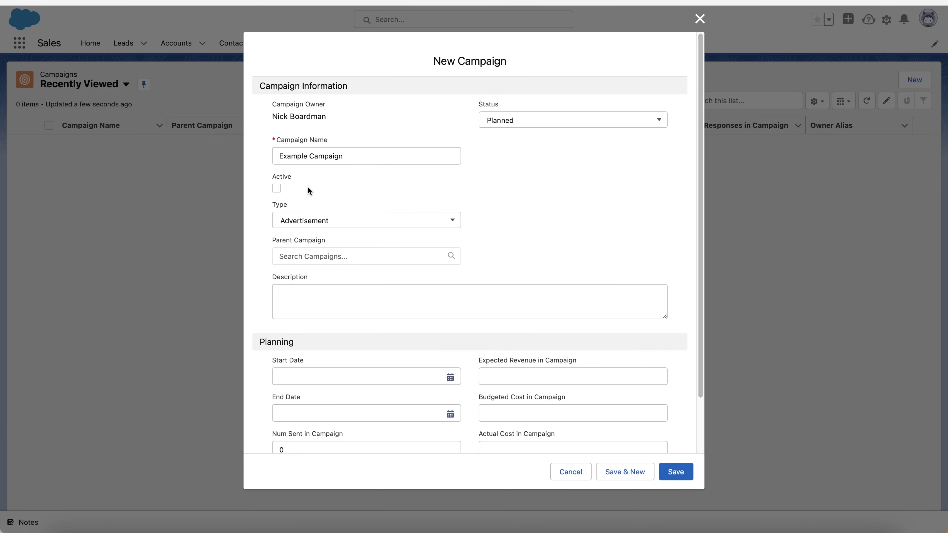
left_click(276, 189)
Set the campaign Type to Referral Program and leave Parent Campaign empty
left_click(324, 220)
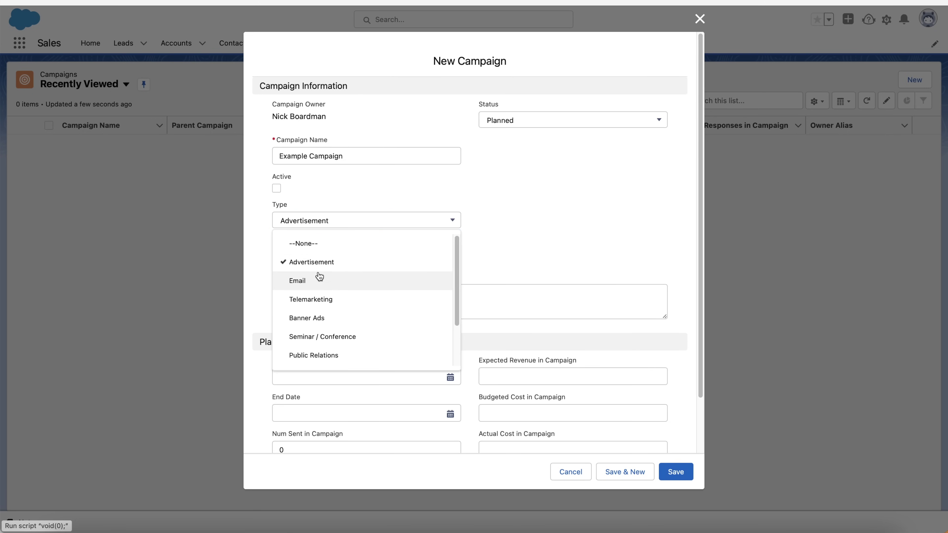
scroll(344, 285, "down", 1)
scroll(344, 286, "down", 1)
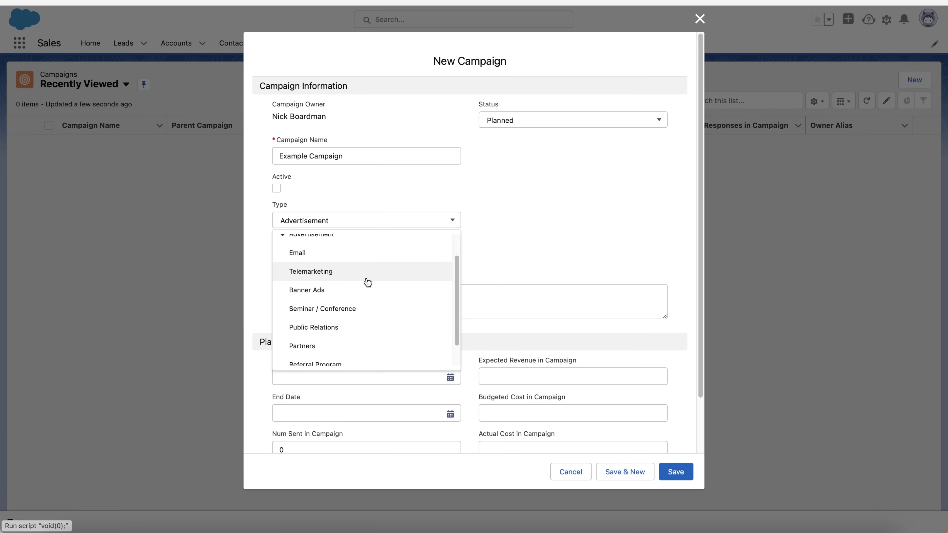
scroll(367, 289, "down", 1)
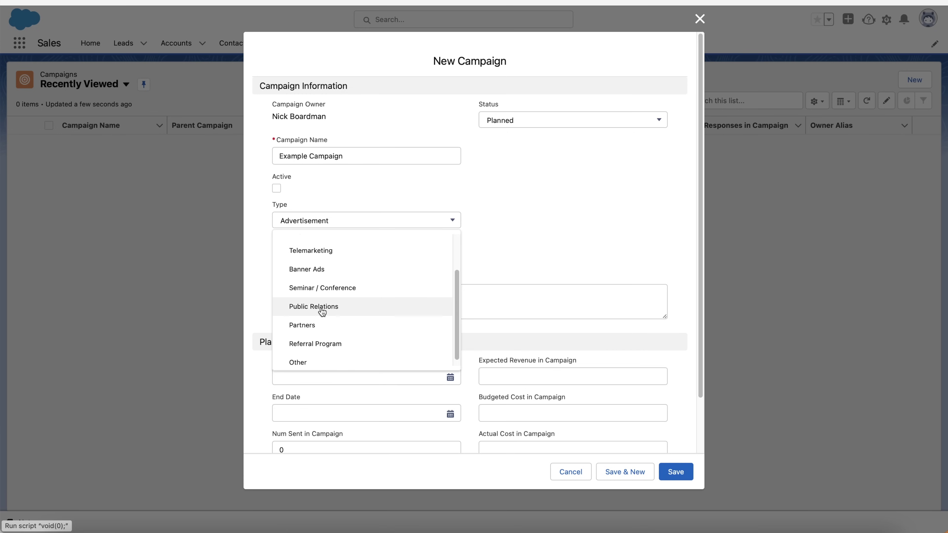
left_click(326, 338)
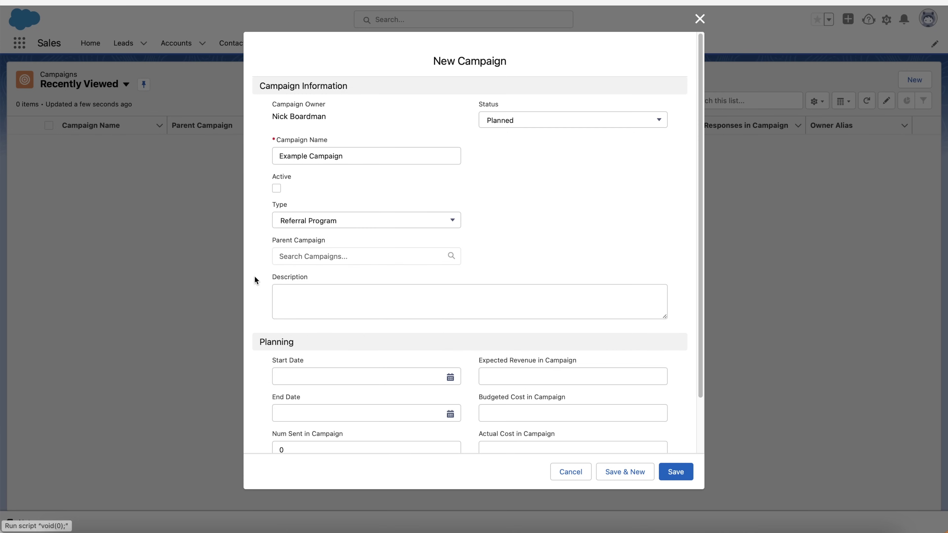
left_click(304, 256)
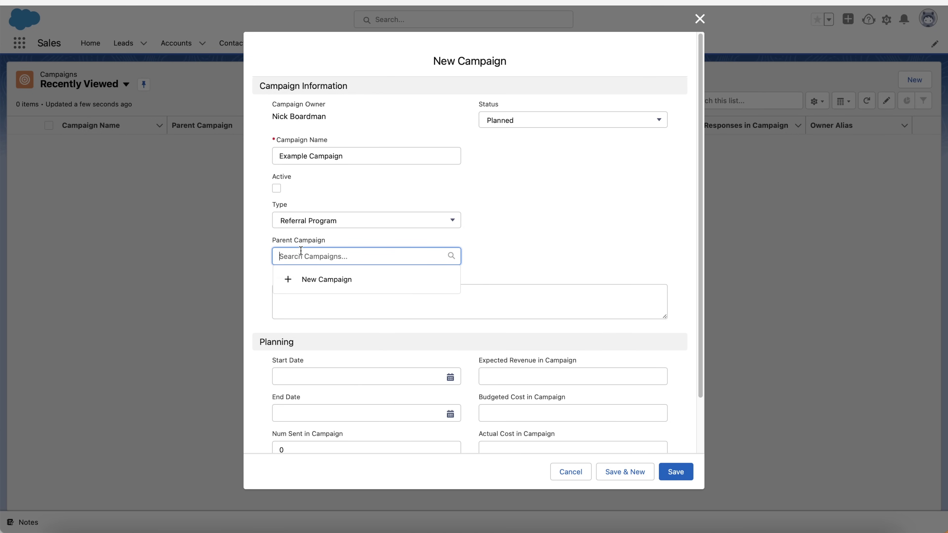
left_click(506, 247)
scroll(505, 247, "down", 2)
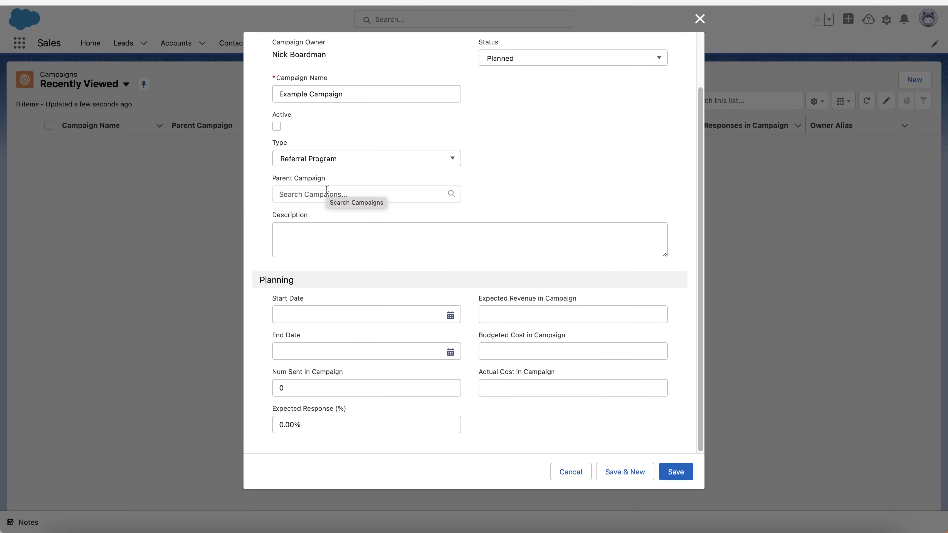
Set the campaign to run from 30/05/2022 to 03/06/2022
left_click(312, 232)
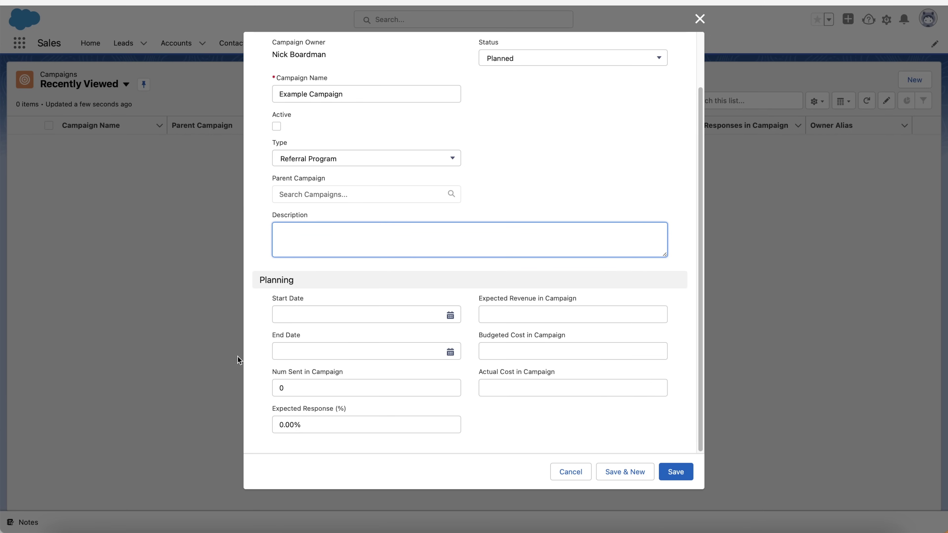
left_click(355, 315)
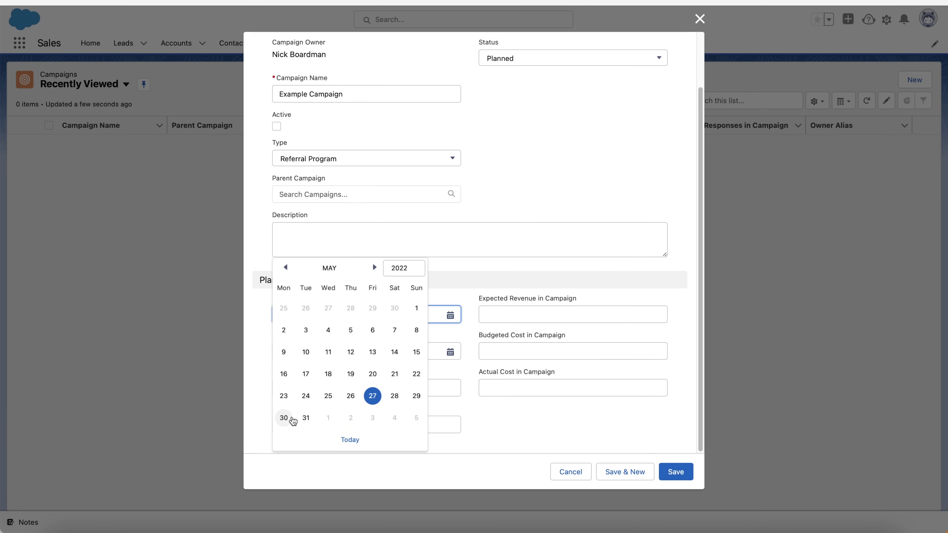
left_click(293, 421)
left_click(393, 352)
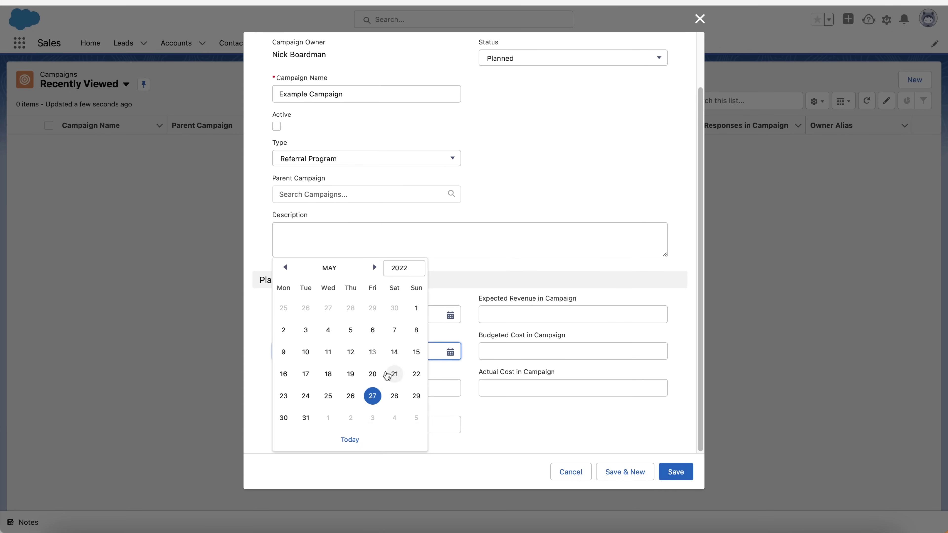
left_click(375, 267)
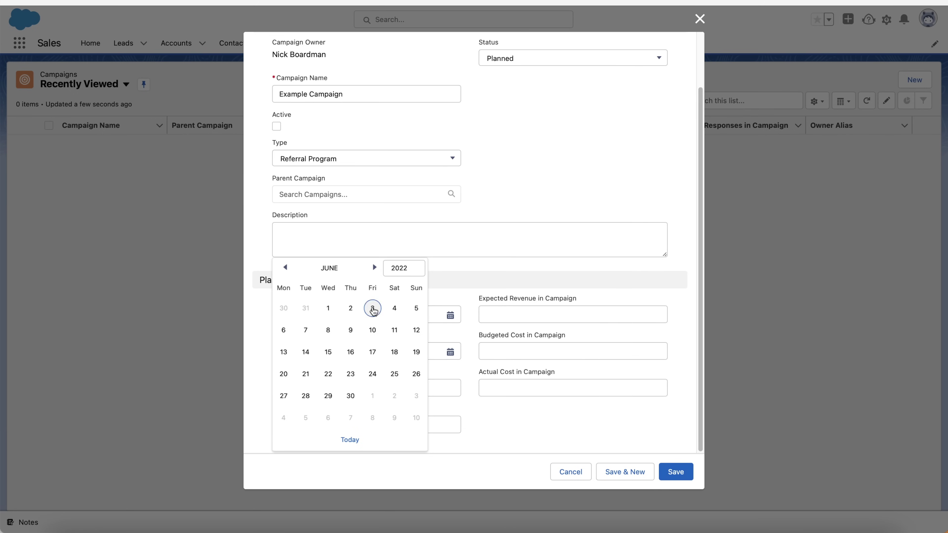
left_click(373, 309)
Enter expected revenue £10,000, budgeted cost £1,000 and actual cost £1,500
left_click(496, 311)
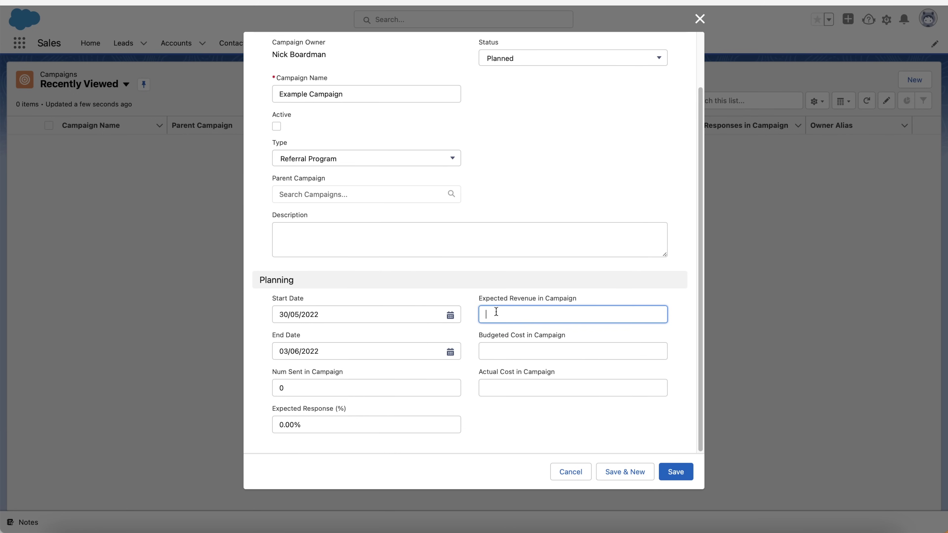
type("10000")
left_click(552, 355)
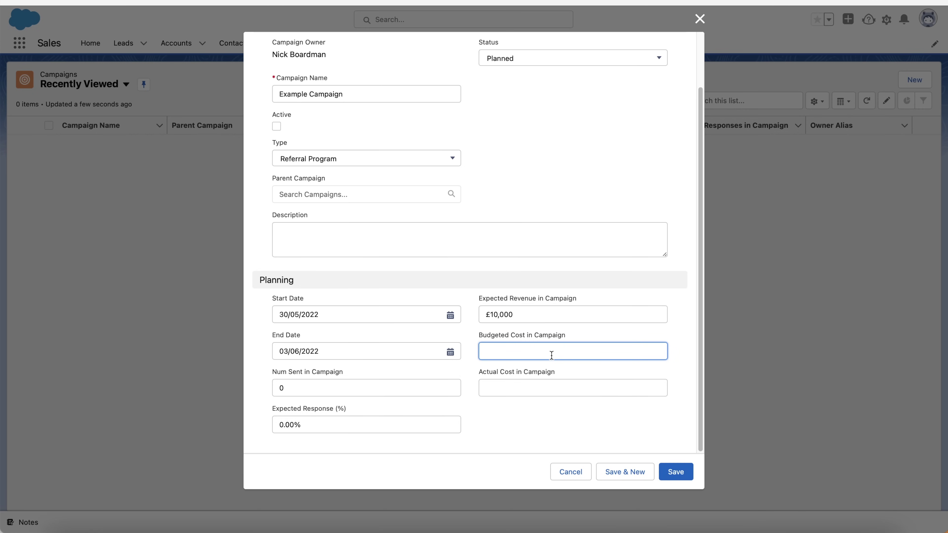
type("1000")
left_click(574, 389)
type("1500")
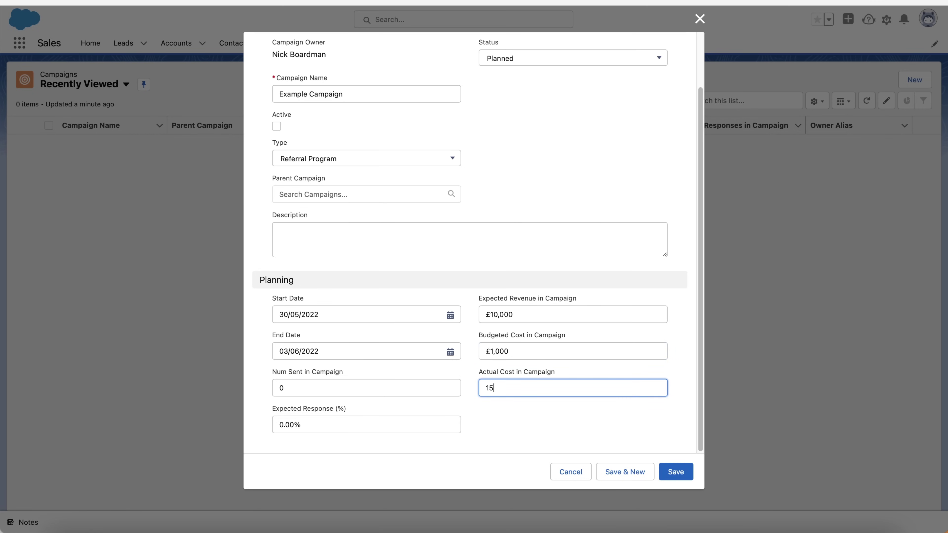
left_click(558, 422)
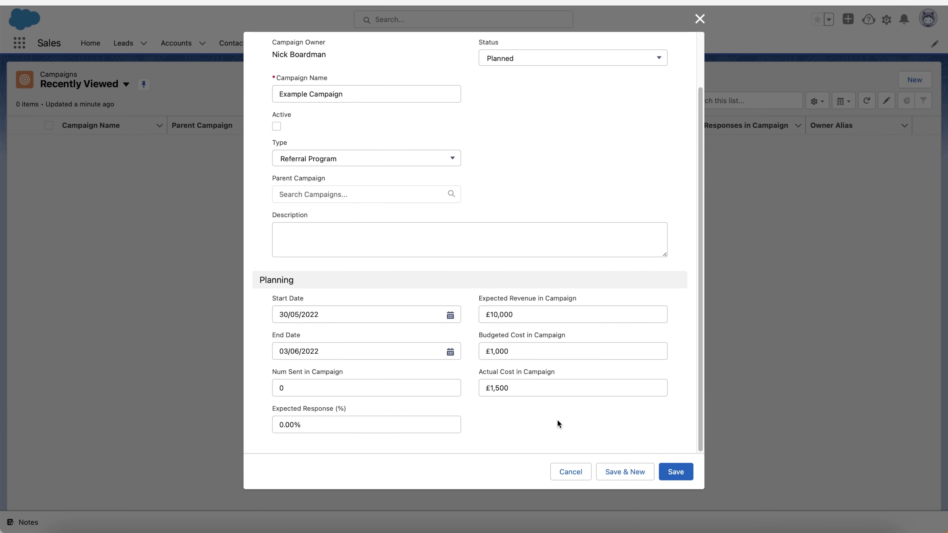
Leave Num Sent in Campaign at 0 and Expected Response at 0.00%
left_click(327, 390)
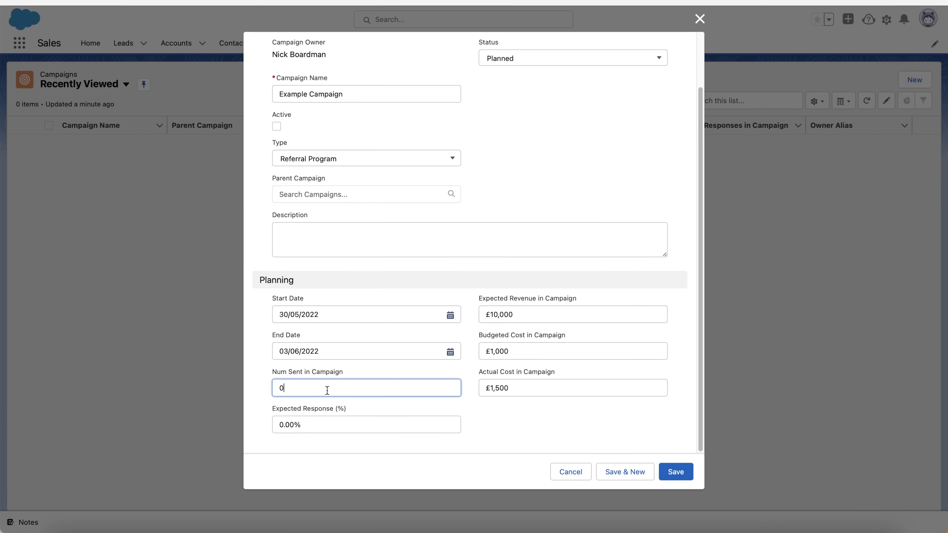
double_click(327, 391)
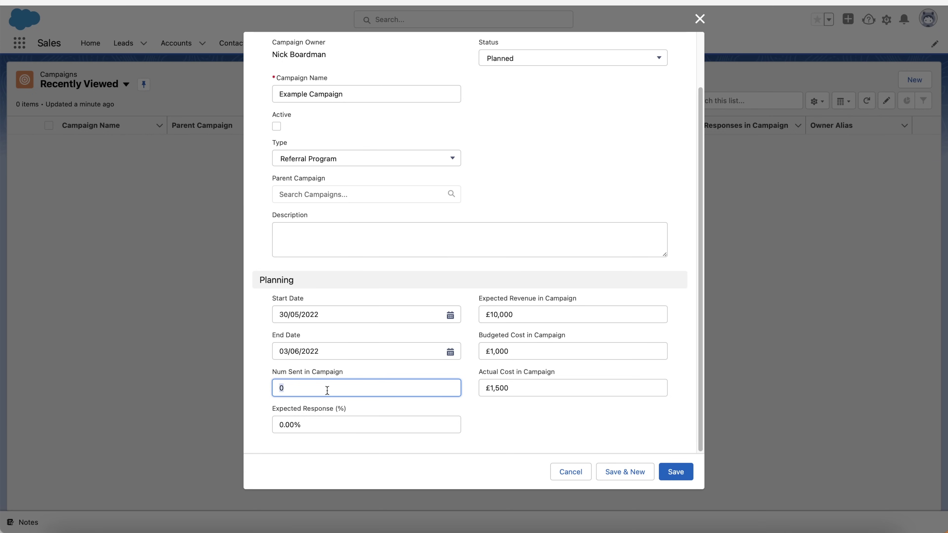
left_click(315, 426)
left_click(537, 433)
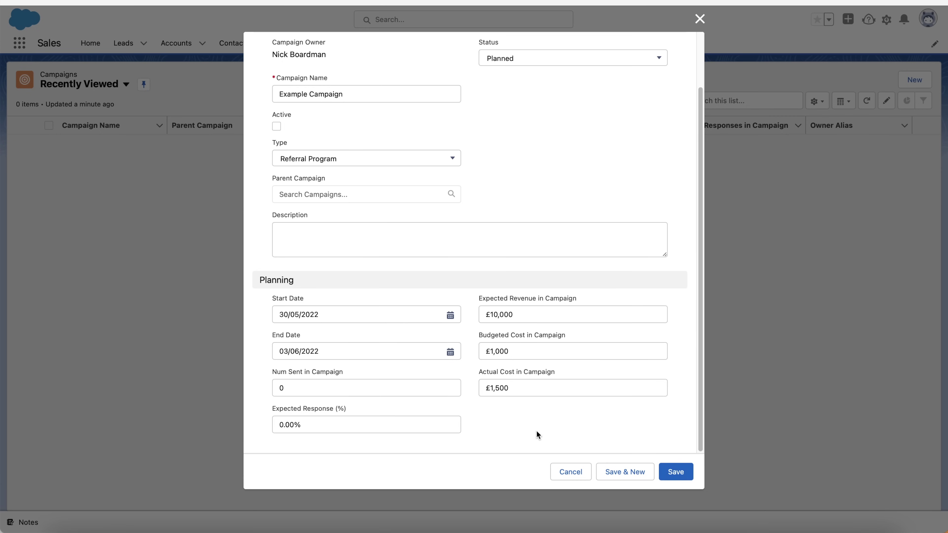
scroll(476, 374, "up", 3)
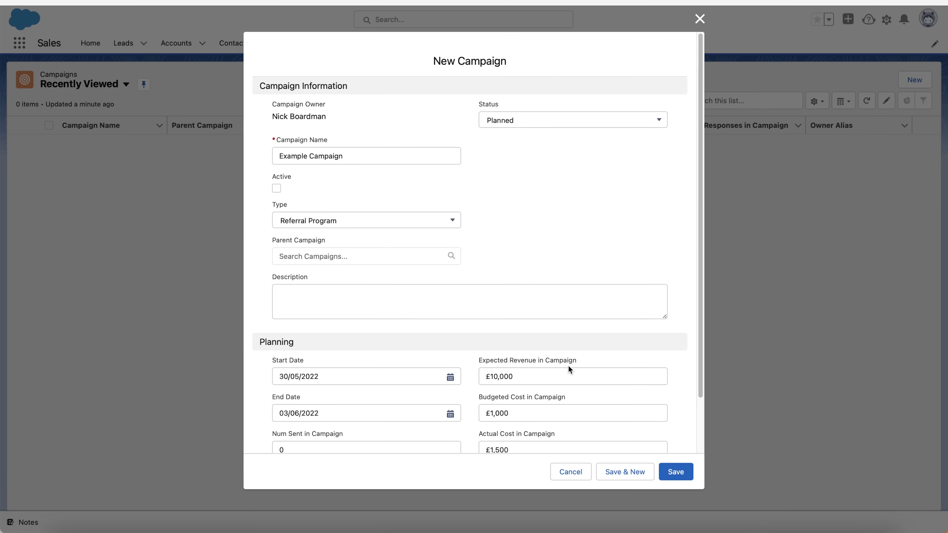
Save Example Campaign as a new campaign record
left_click(683, 472)
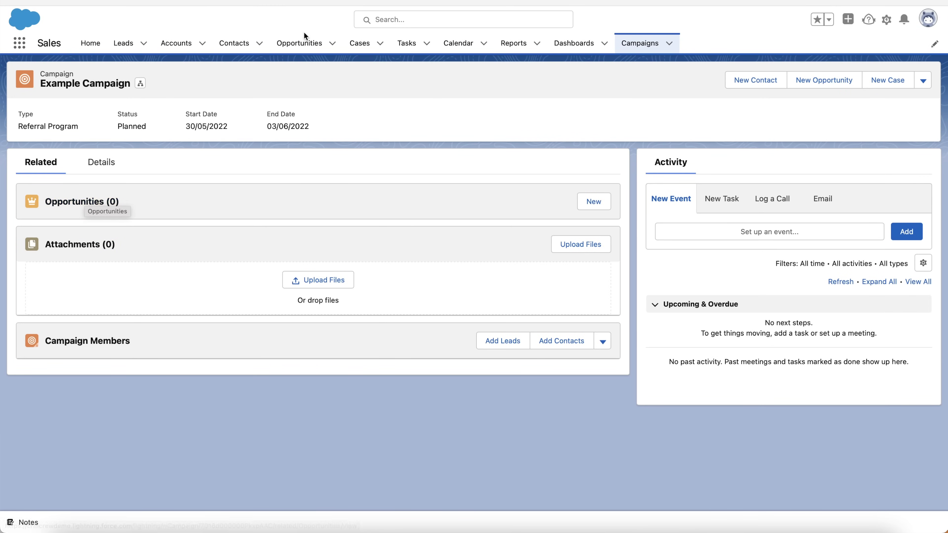
Open the CRMCrew- opportunity from All Opportunities and review its £10,000, 70% details
left_click(305, 45)
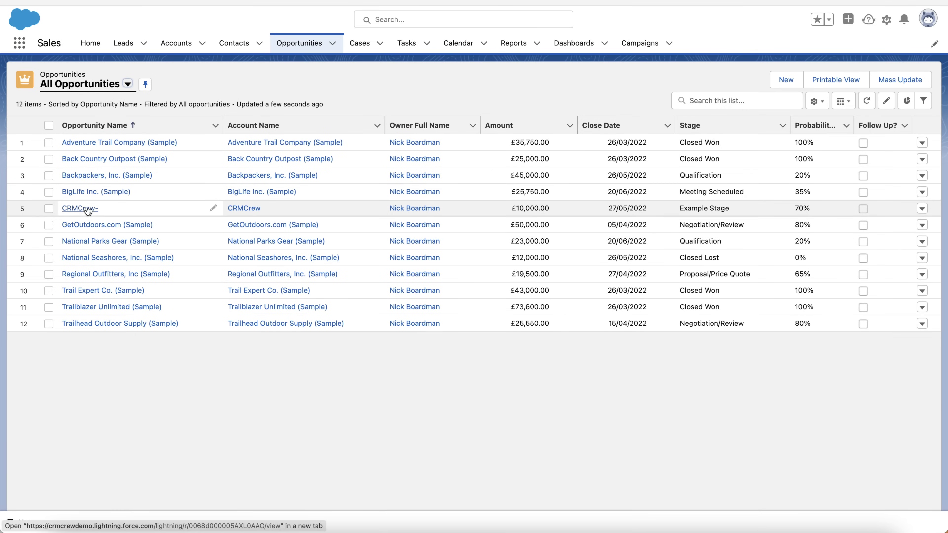
left_click(87, 209)
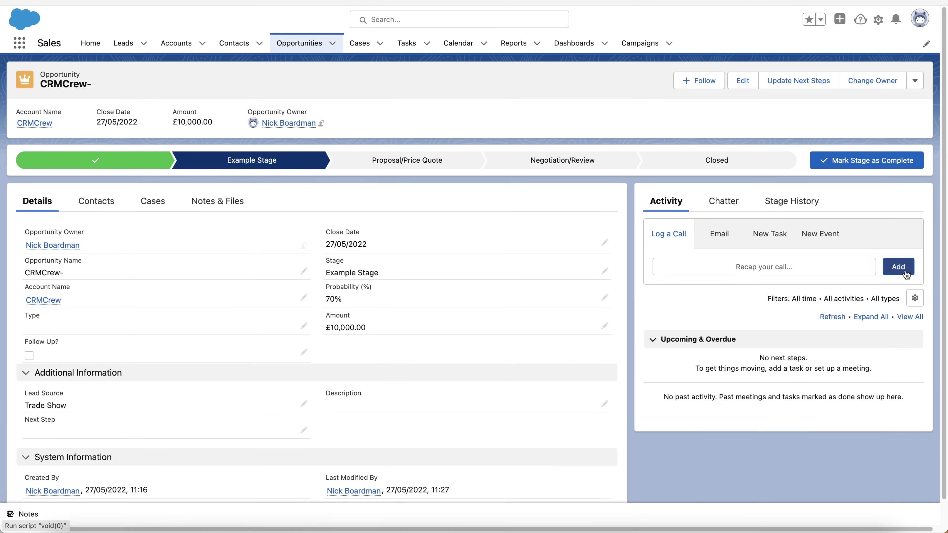
scroll(521, 310, "down", 1)
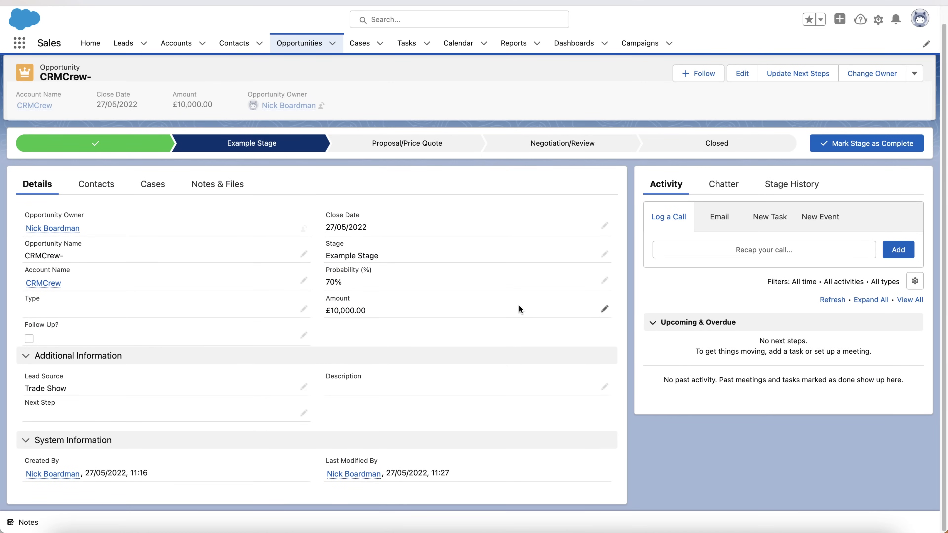
scroll(519, 310, "up", 1)
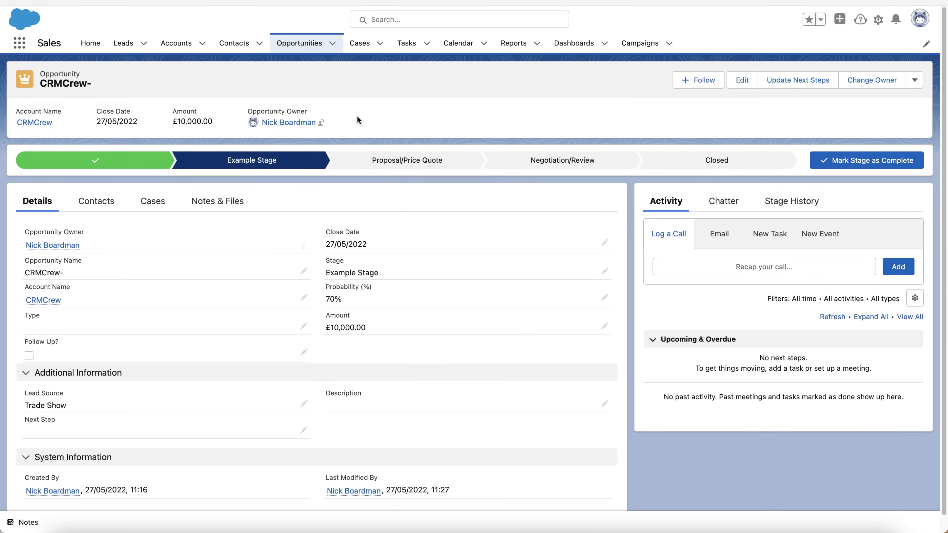
scroll(327, 254, "down", 1)
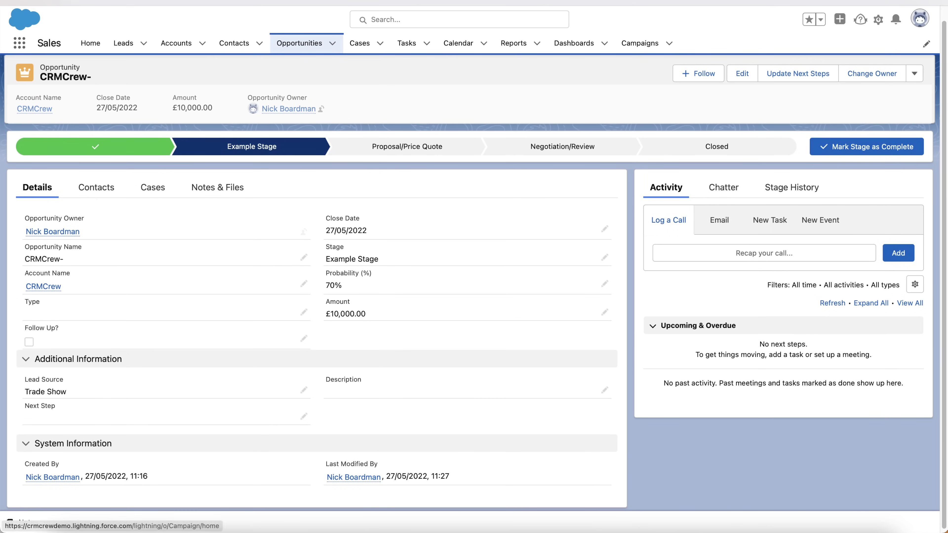
Open the Example Campaign record, then return to Recently Viewed campaigns
left_click(640, 43)
left_click(108, 142)
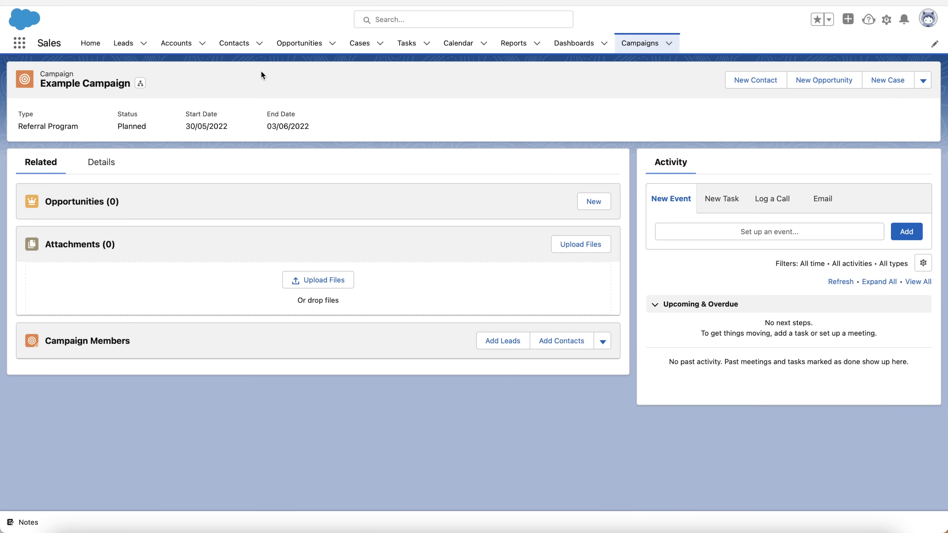
left_click(639, 43)
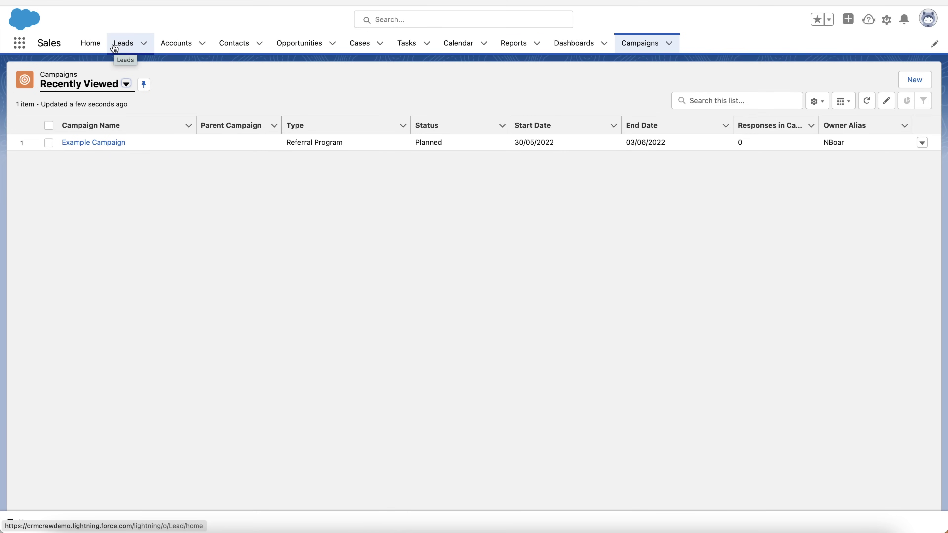
Switch the campaigns list to All Active Campaigns and pin it as the default view
left_click(723, 106)
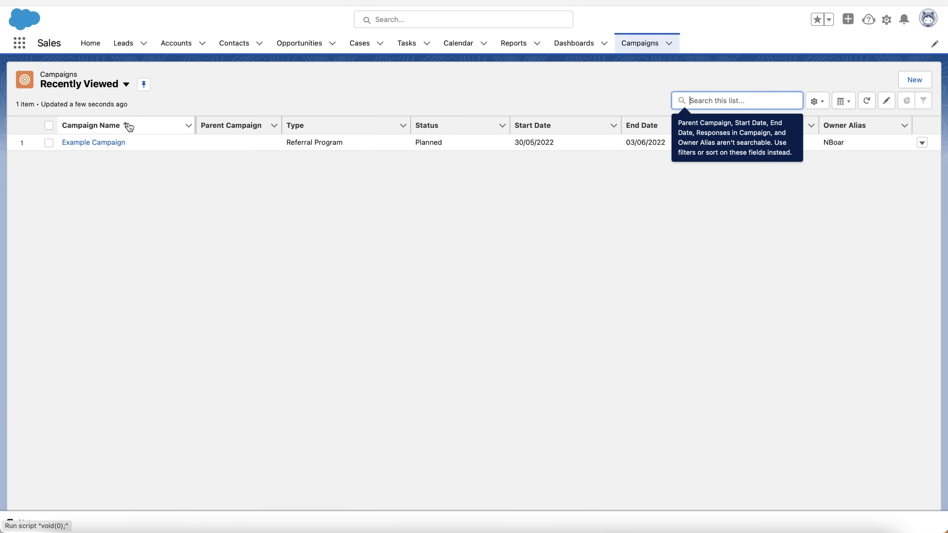
left_click(108, 86)
left_click(113, 121)
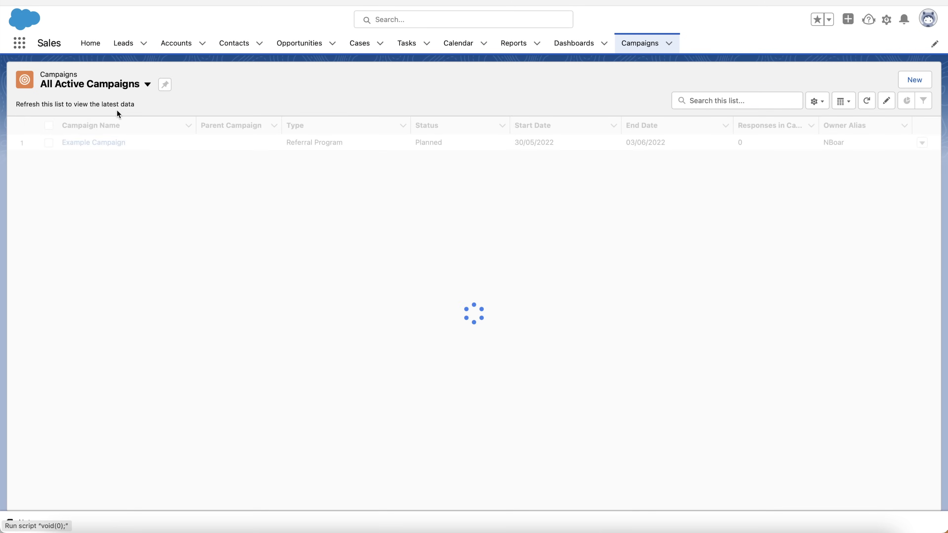
left_click(164, 84)
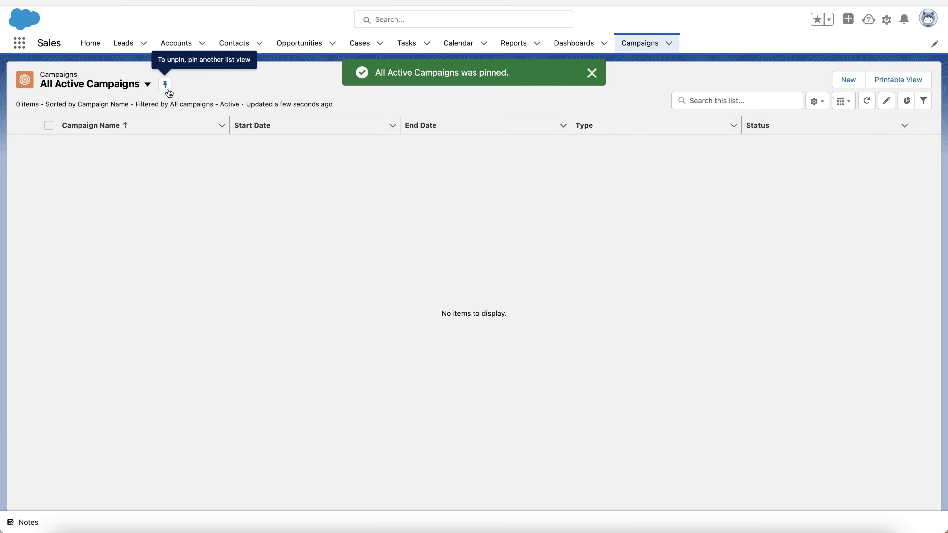
Explore the list view controls, display choices and refresh for the campaigns list
left_click(711, 101)
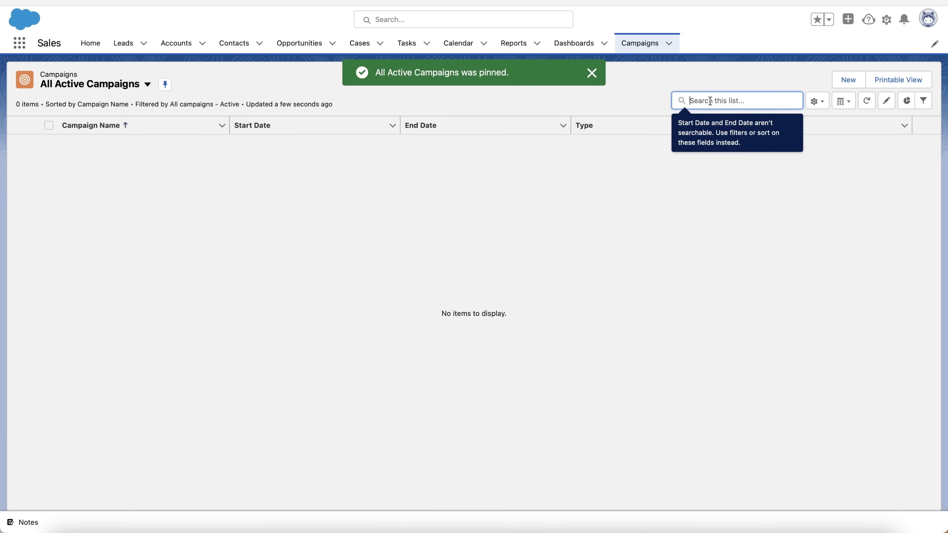
left_click(823, 101)
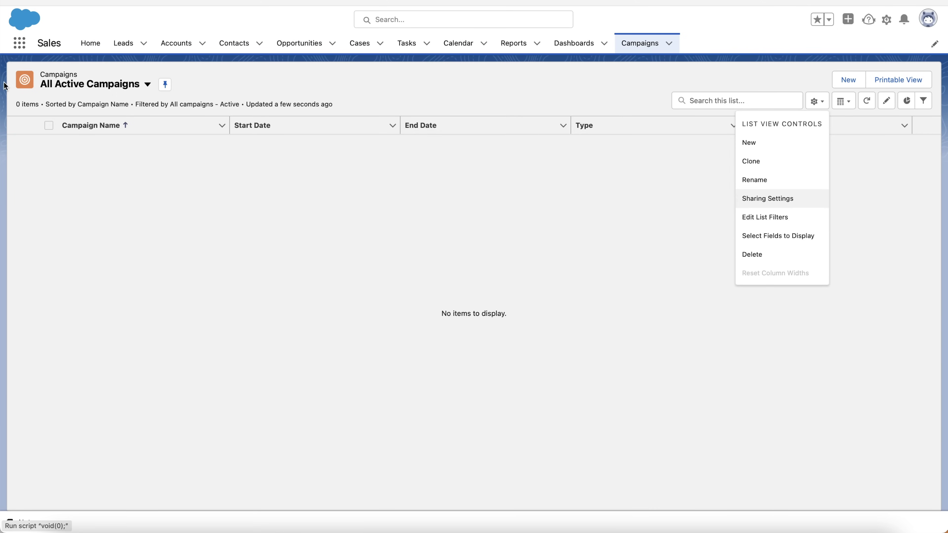
left_click(108, 87)
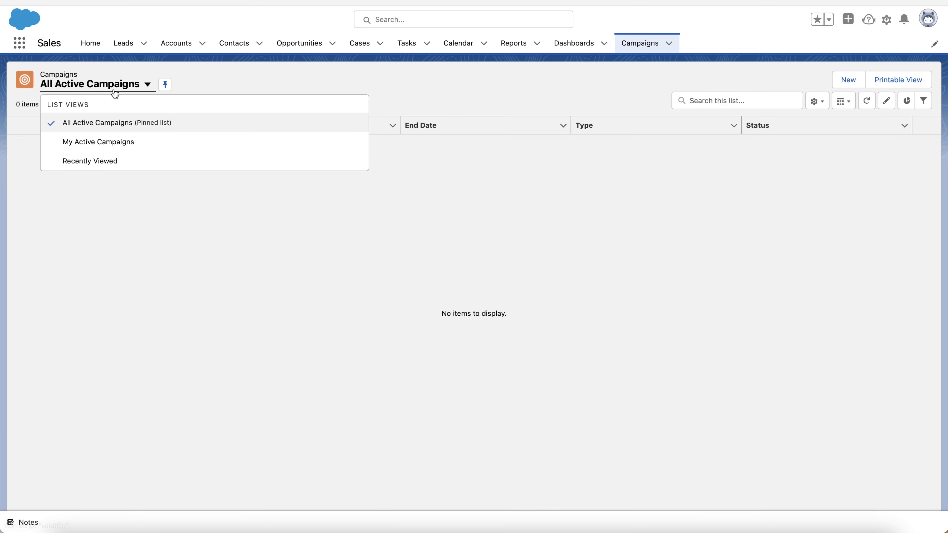
left_click(113, 88)
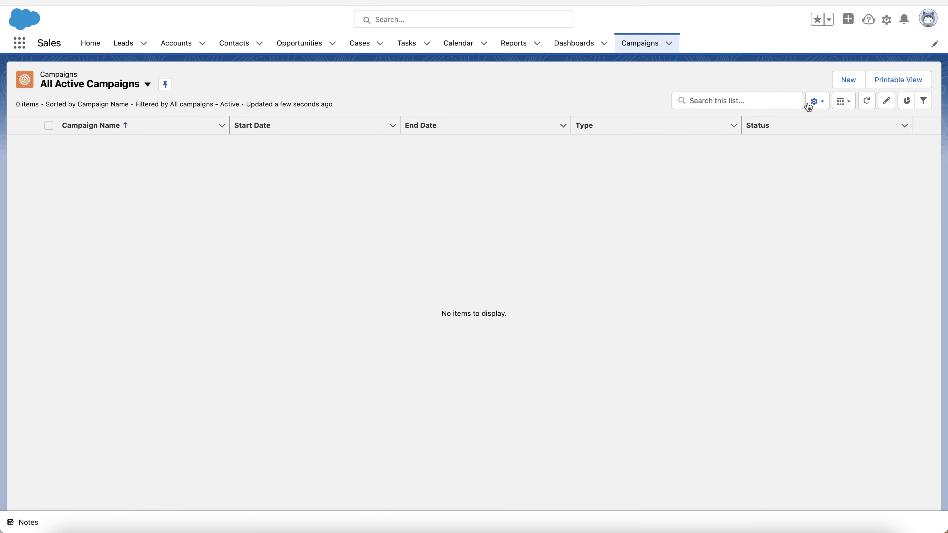
left_click(816, 106)
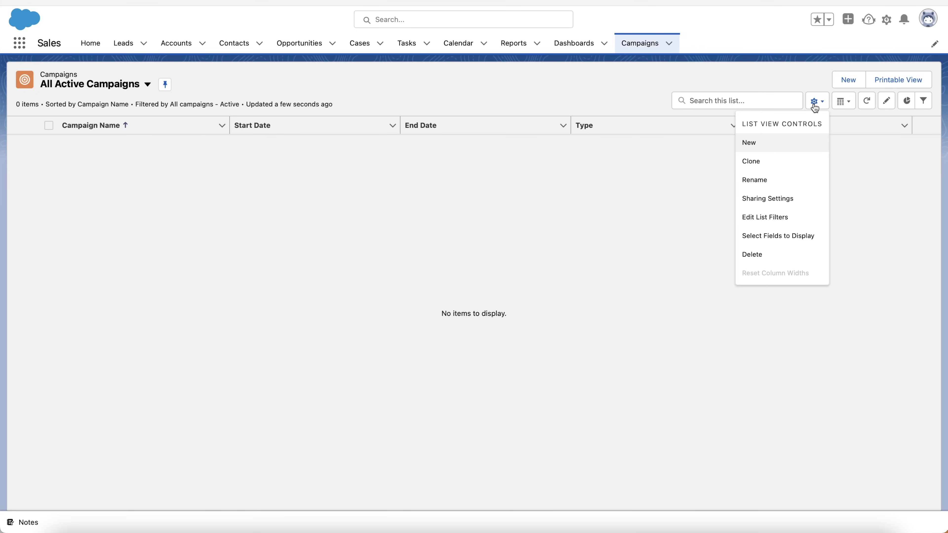
left_click(845, 102)
left_click(846, 102)
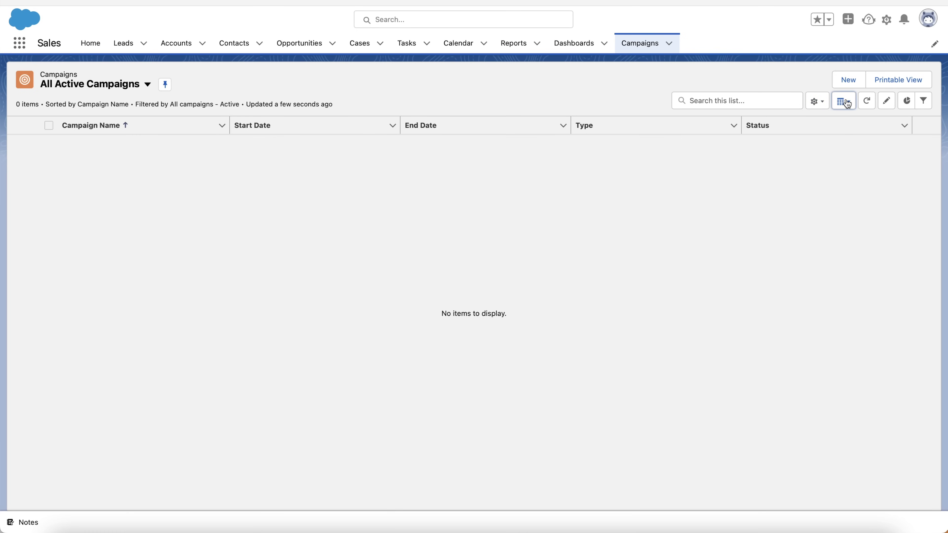
left_click(867, 101)
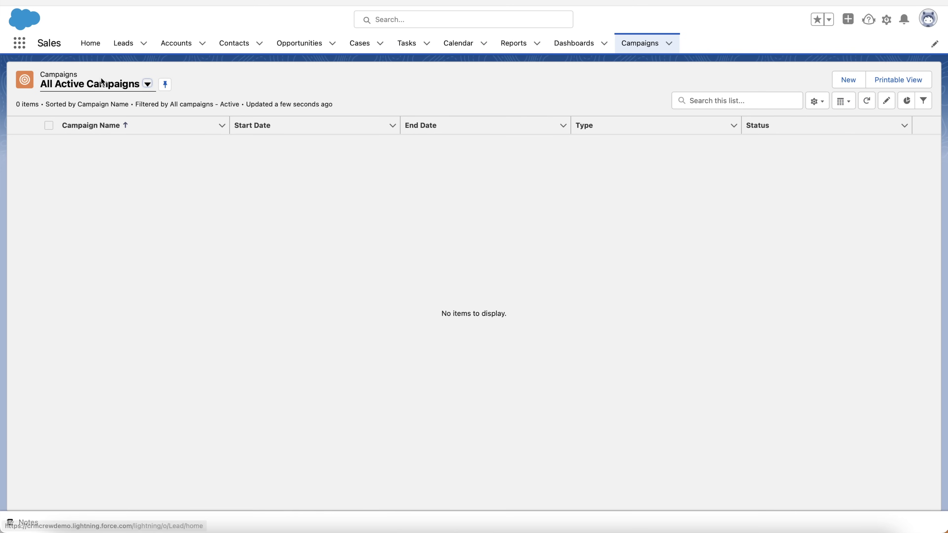
Switch to My Active Campaigns, then back to Recently Viewed campaigns
left_click(116, 84)
left_click(98, 141)
left_click(95, 84)
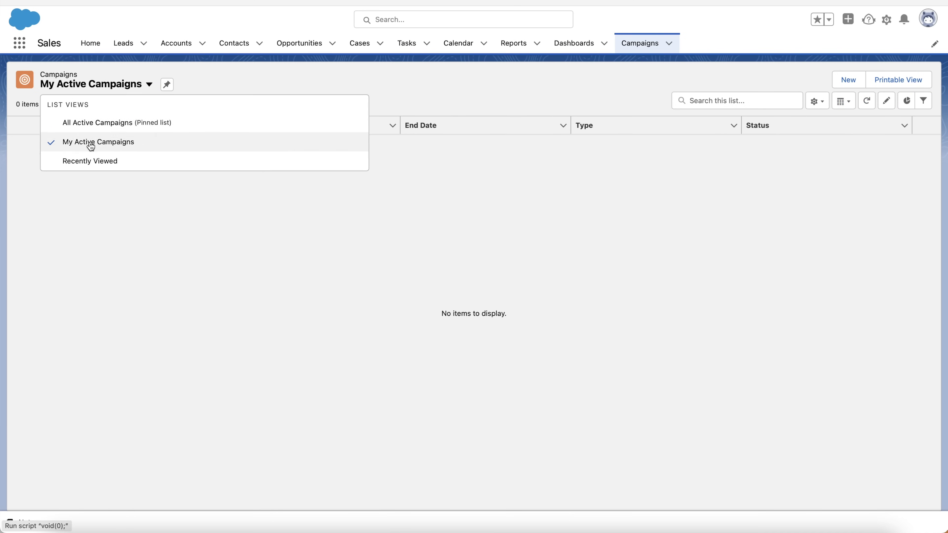
left_click(90, 161)
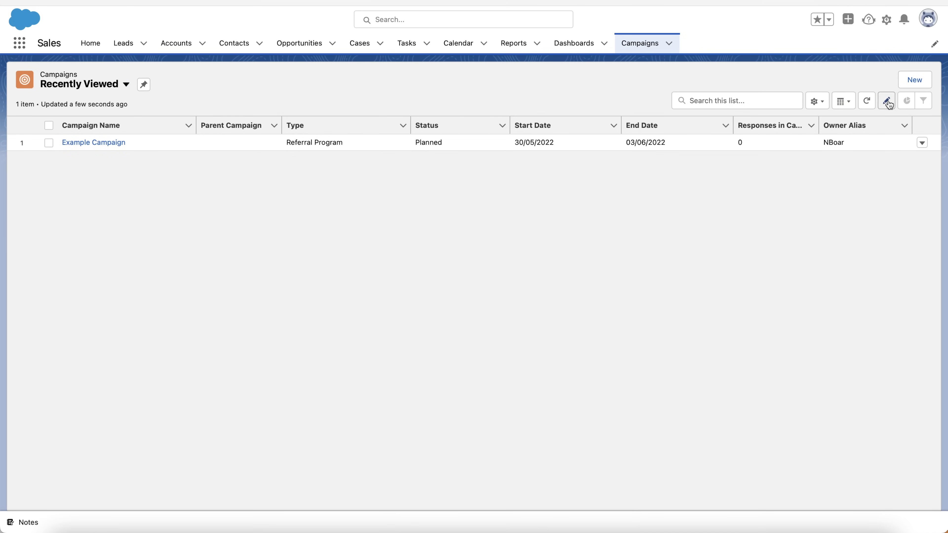
Inline-edit Example Campaign in the list, leaving Type as Referral Program, then open Accounts
left_click(887, 100)
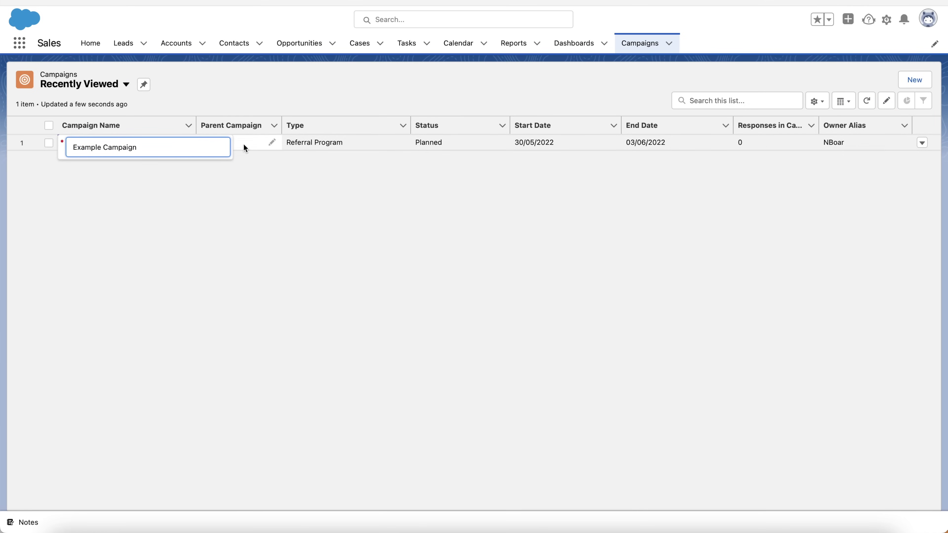
left_click(297, 143)
left_click(417, 257)
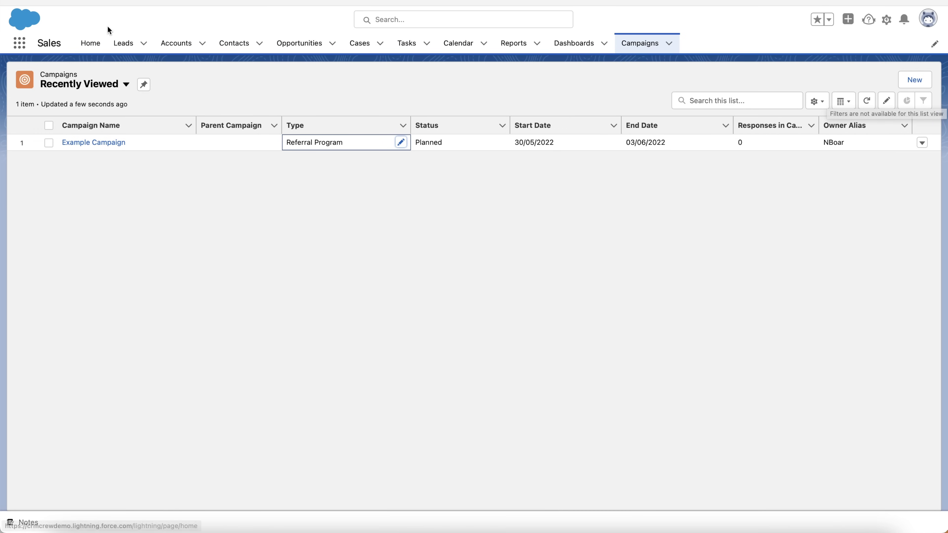
left_click(173, 46)
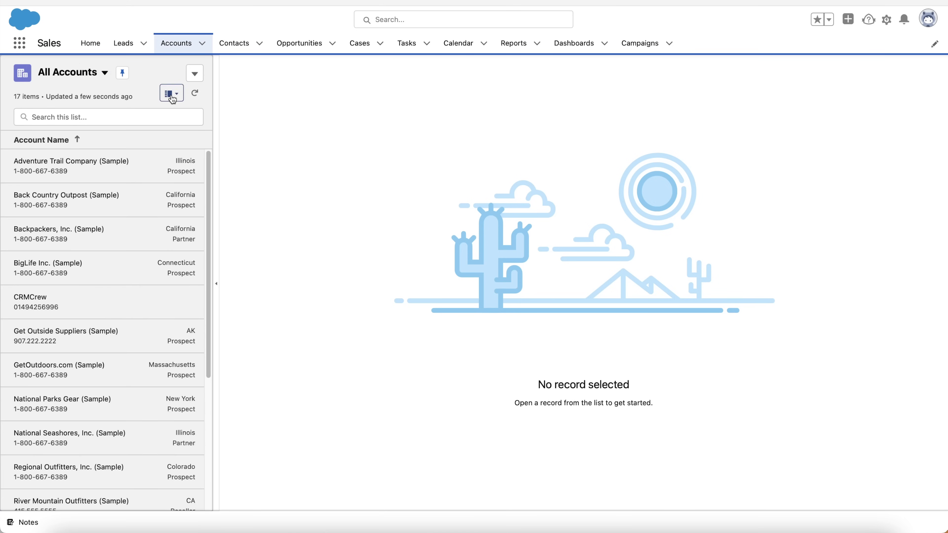
Display All Accounts as a table and show the Accounts By Industry chart
left_click(171, 98)
left_click(171, 131)
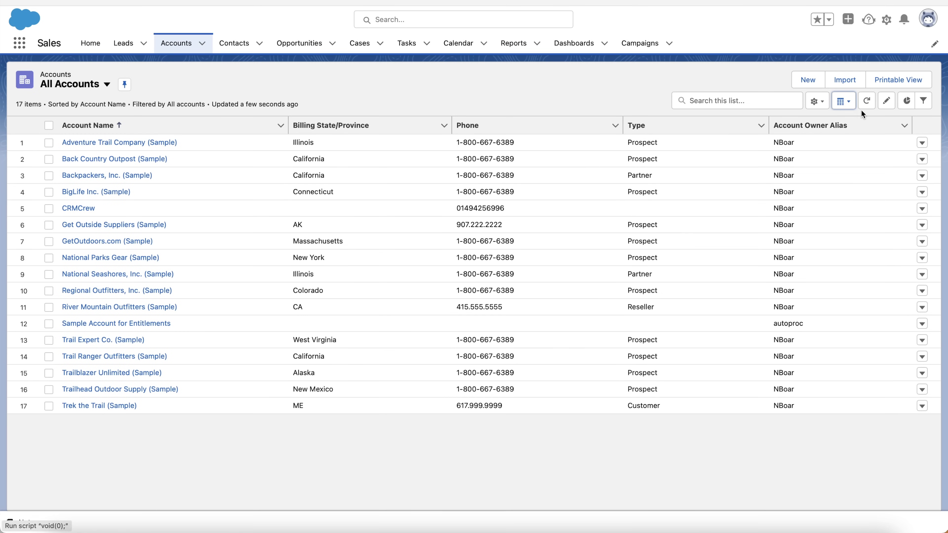
left_click(909, 103)
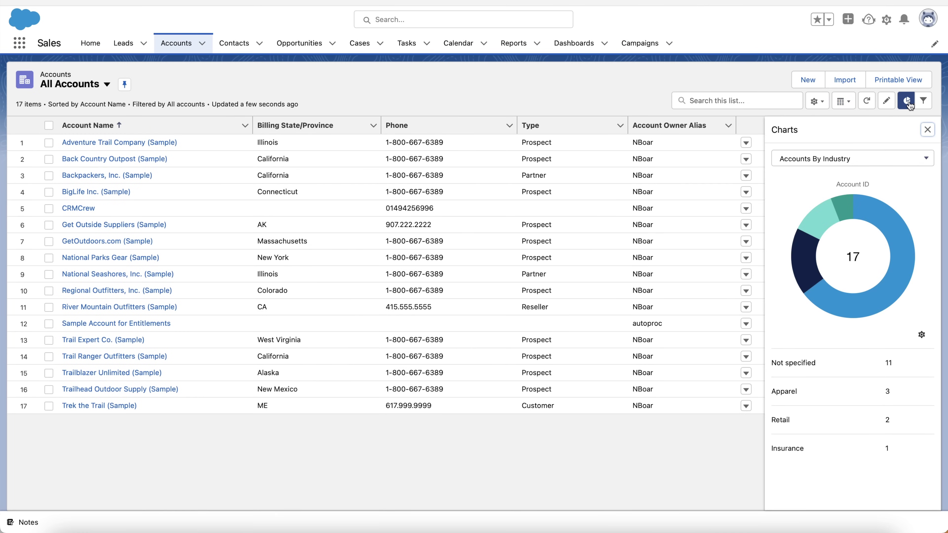
left_click(873, 162)
left_click(873, 162)
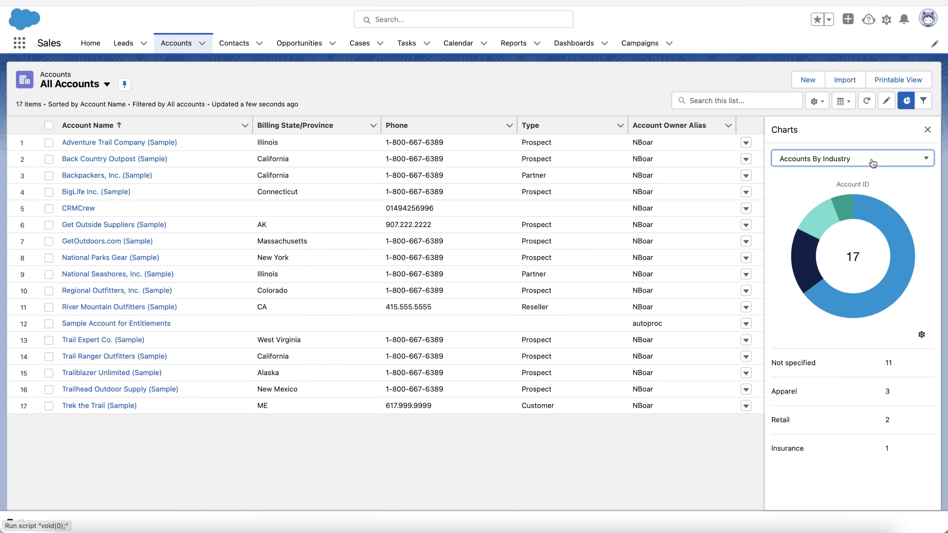
Close the accounts chart and show the list filters, with owner set to All accounts
mouse_move(878, 223)
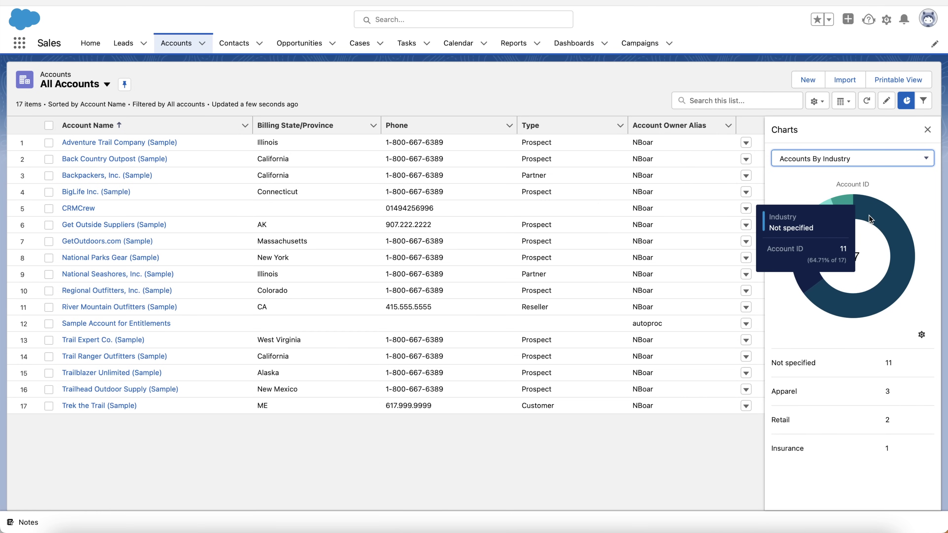
mouse_move(848, 214)
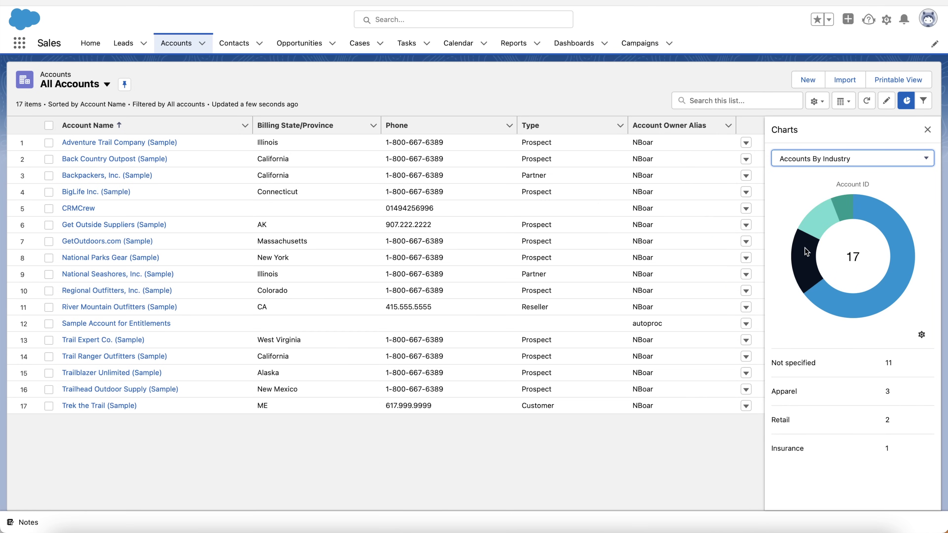
mouse_move(805, 248)
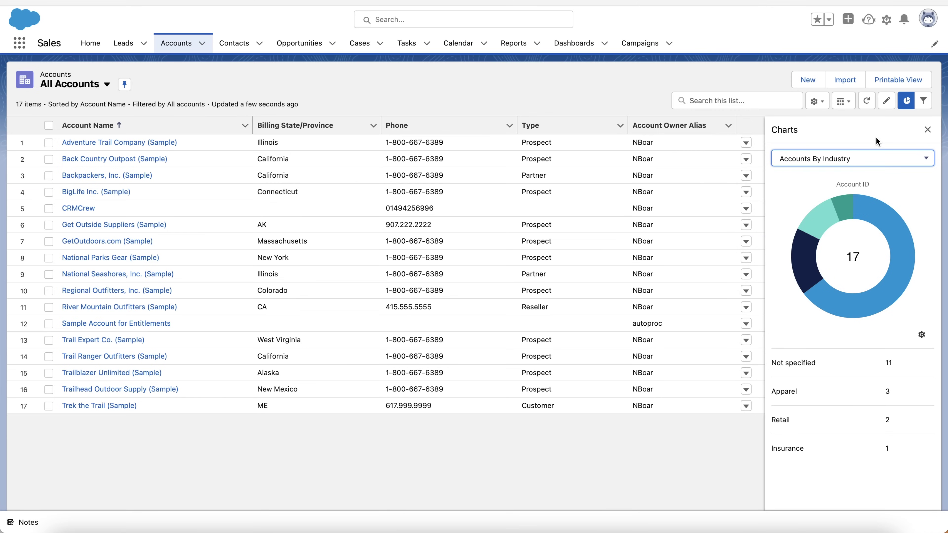
left_click(926, 131)
left_click(923, 101)
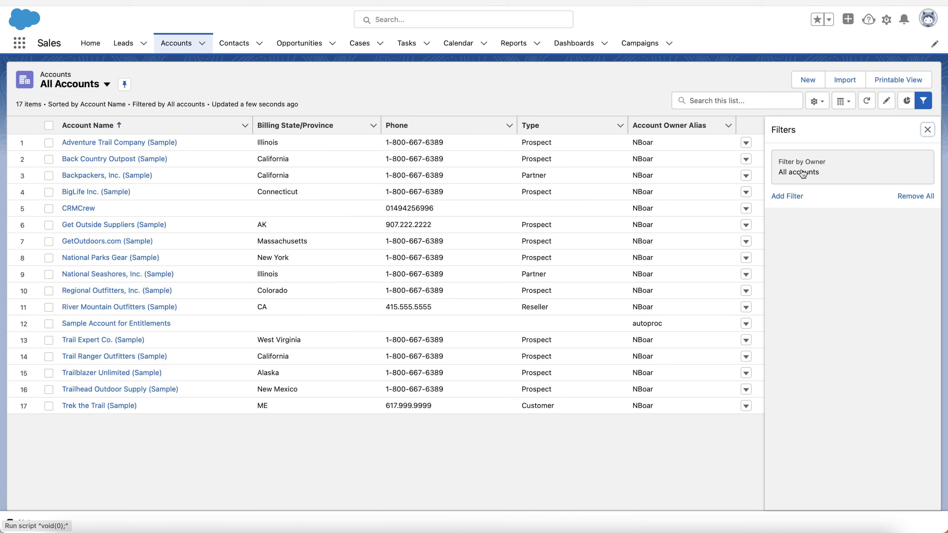
Hide the Filters panel so the All Accounts table spans the full width
left_click(928, 130)
left_click(923, 101)
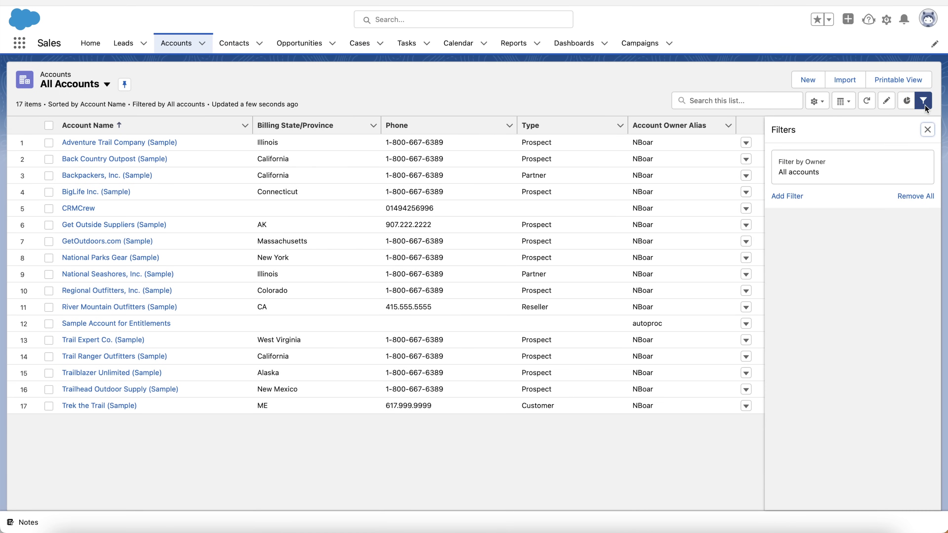
left_click(928, 130)
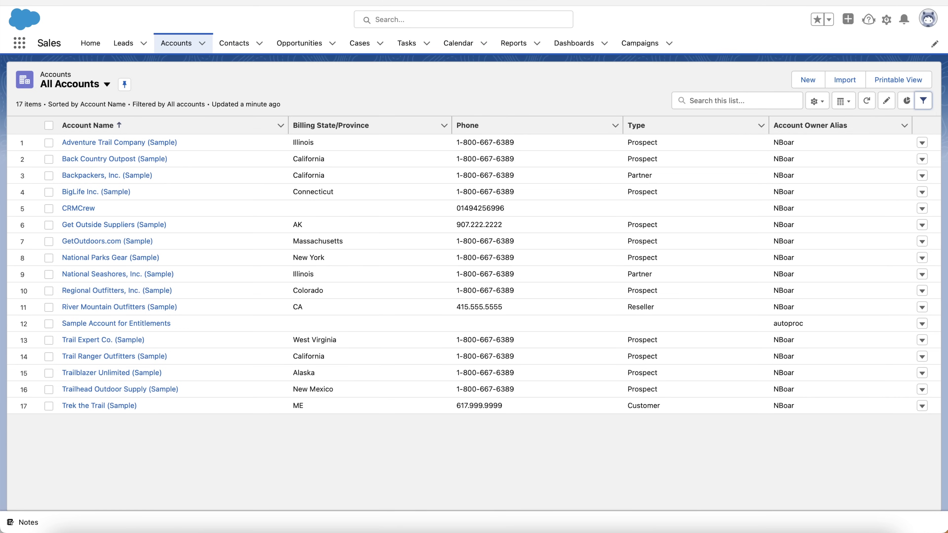
left_click(934, 44)
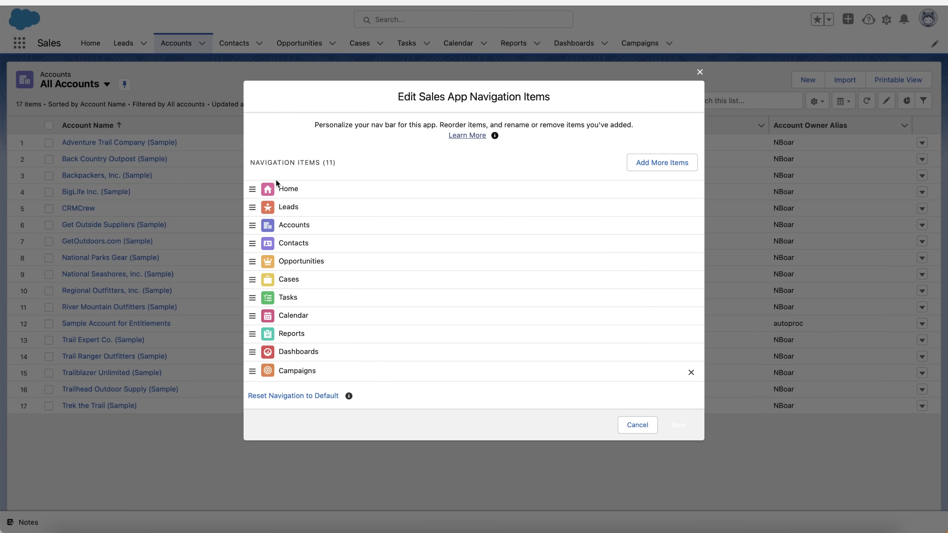
mouse_move(252, 371)
left_mouse_down()
mouse_move(250, 159)
mouse_move(254, 387)
mouse_move(254, 372)
left_mouse_up()
left_click(658, 165)
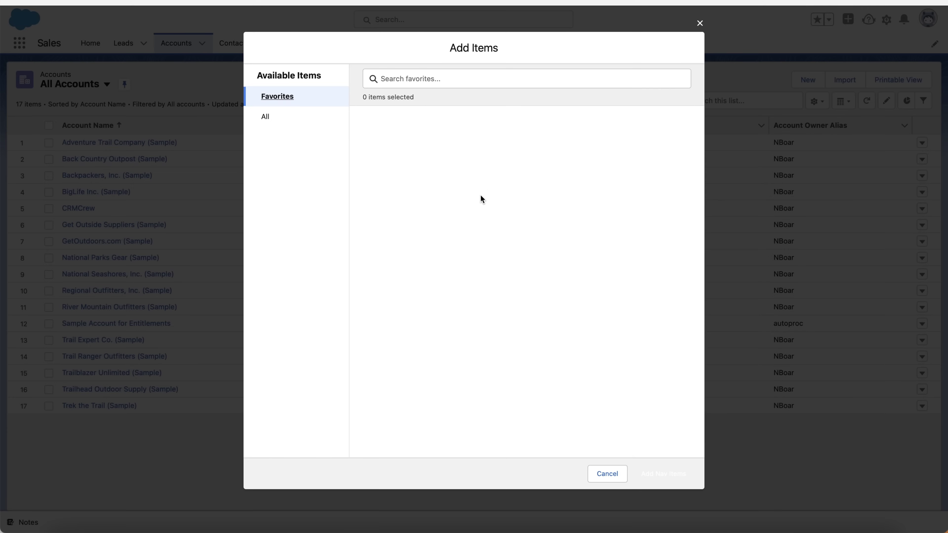
left_click(290, 117)
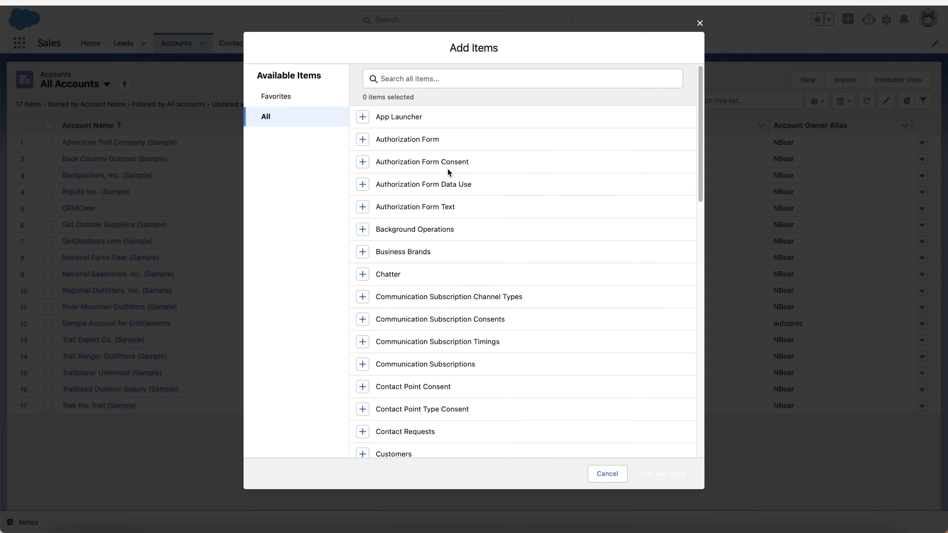
scroll(463, 297, "down", 5)
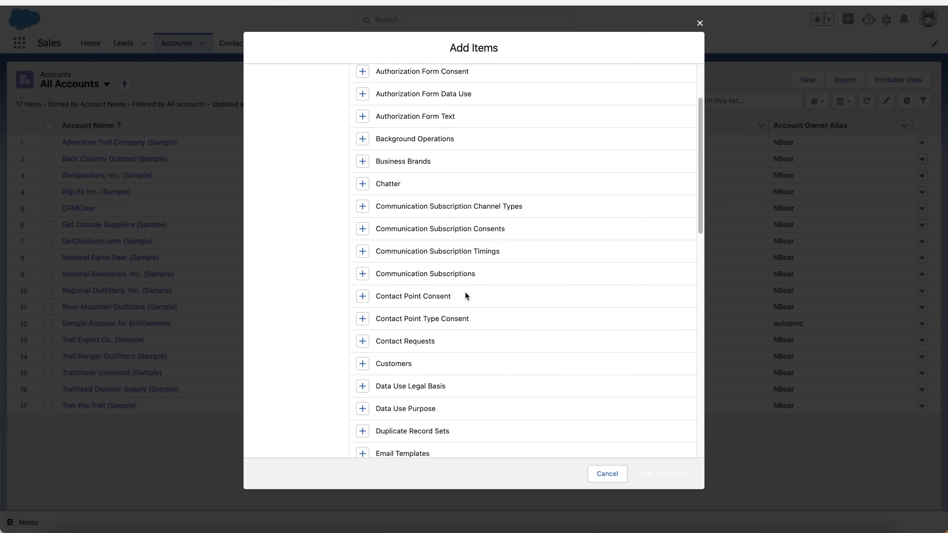
scroll(466, 296, "down", 7)
scroll(465, 292, "down", 4)
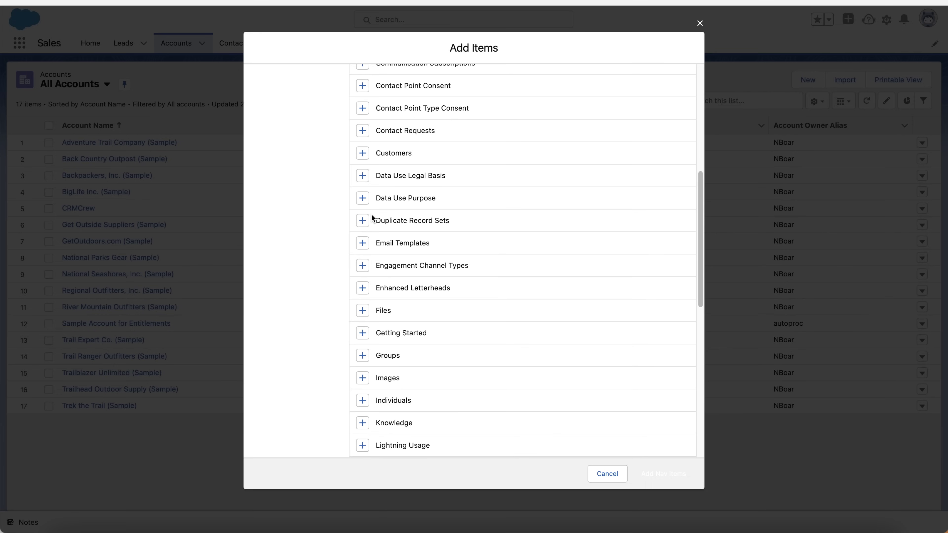
scroll(557, 150, "up", 15)
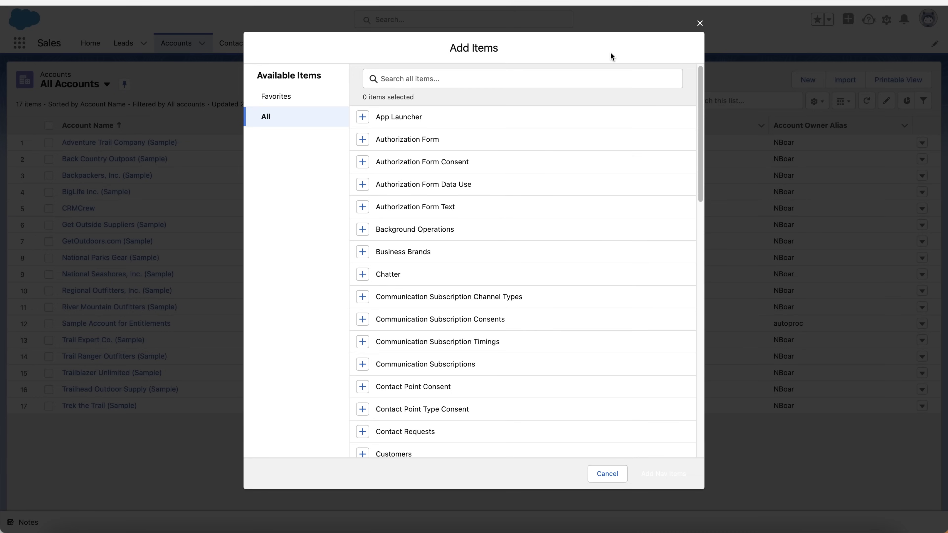
scroll(444, 206, "down", 10)
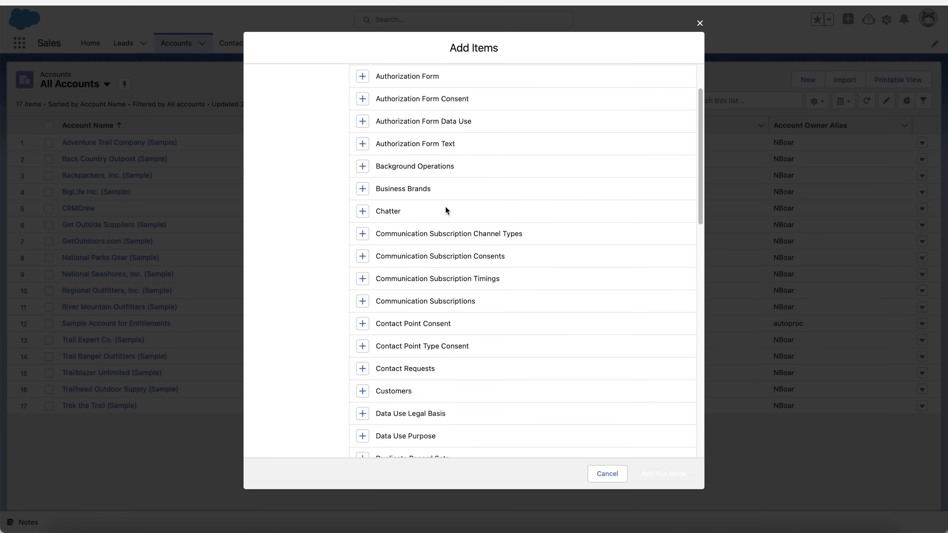
scroll(446, 207, "down", 5)
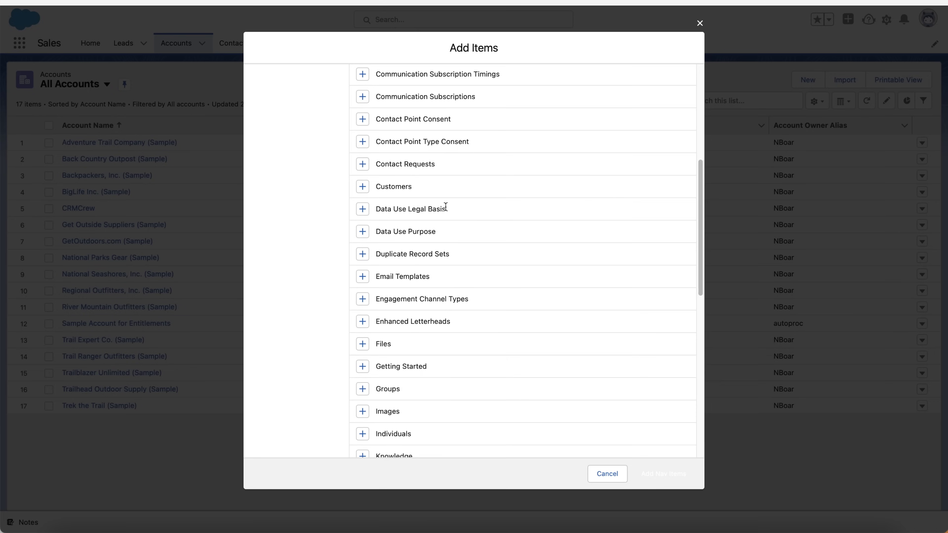
scroll(446, 206, "down", 6)
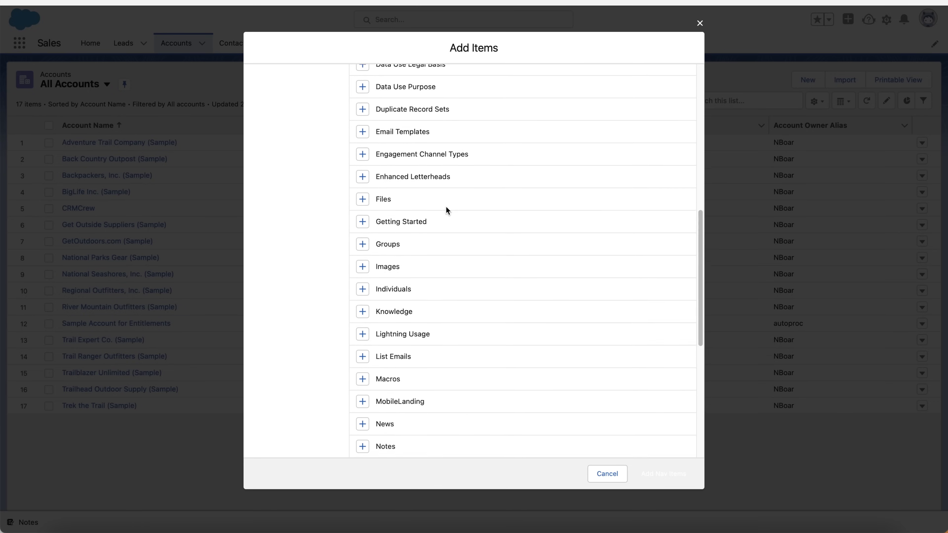
scroll(446, 210, "down", 5)
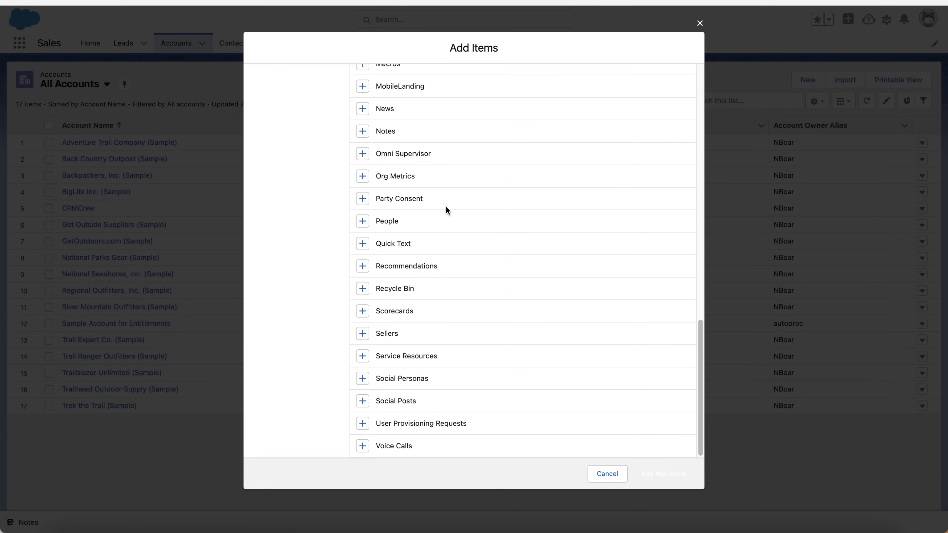
scroll(445, 204, "up", 15)
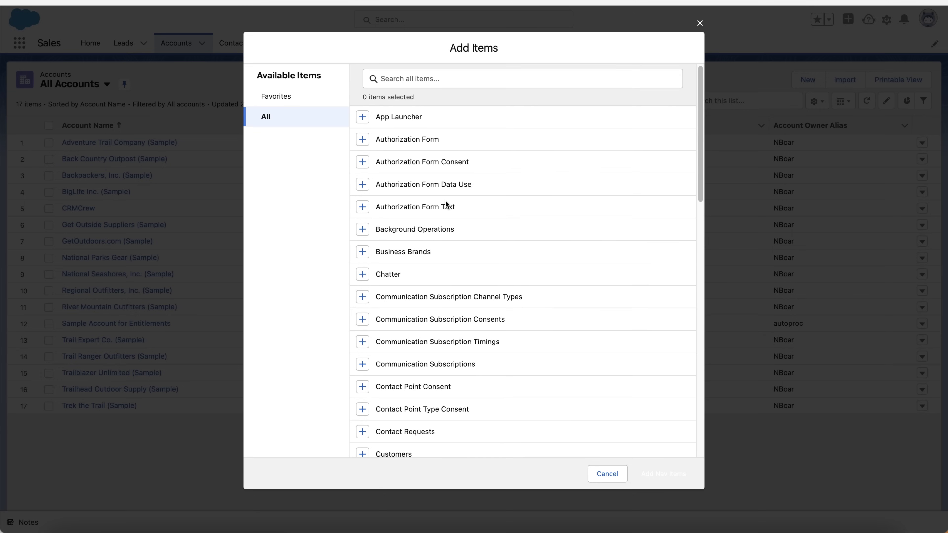
left_click(700, 24)
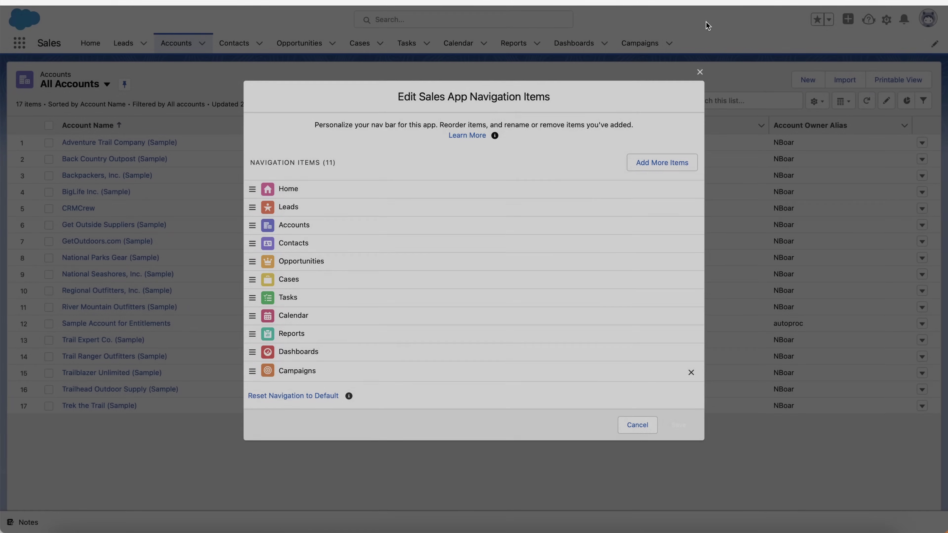
left_click(701, 73)
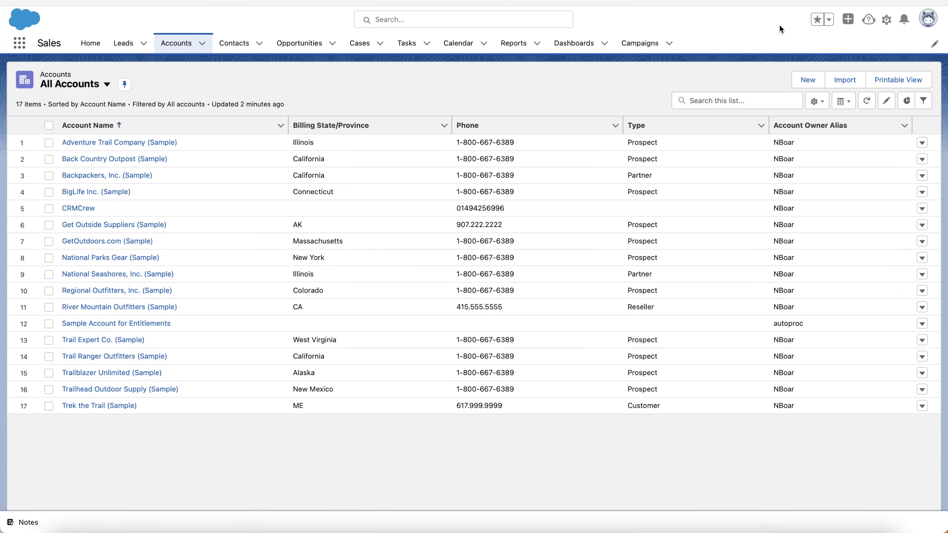
Add the All Accounts list view to favorites and confirm it in the Favorites list
left_click(829, 20)
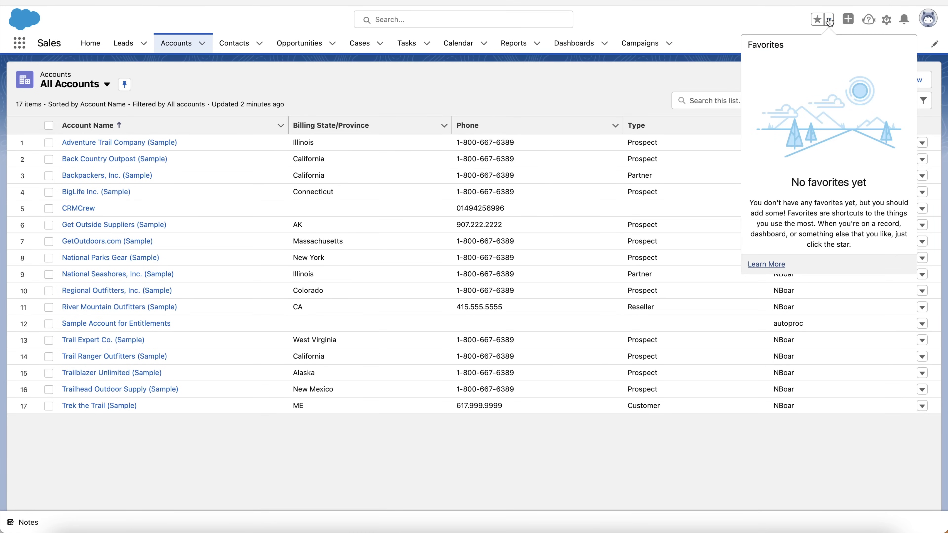
left_click(830, 22)
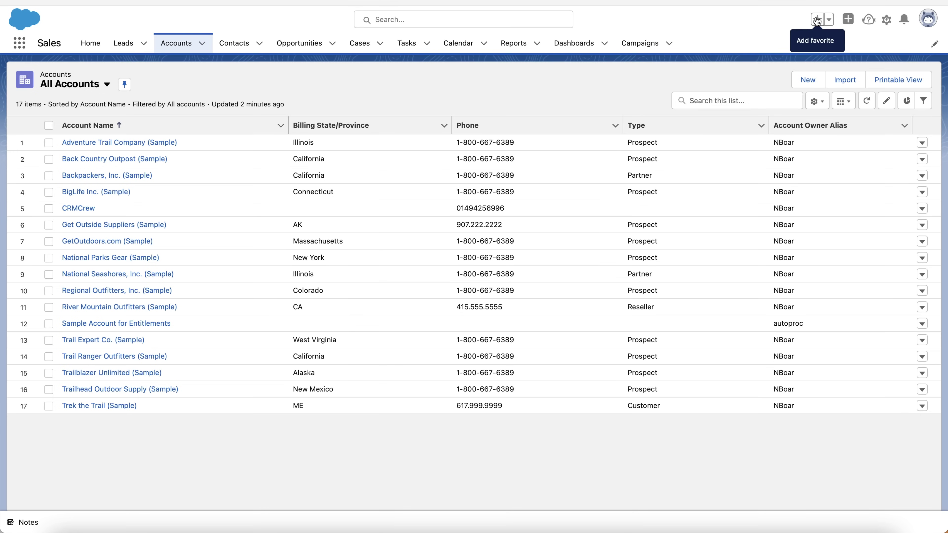
left_click(817, 21)
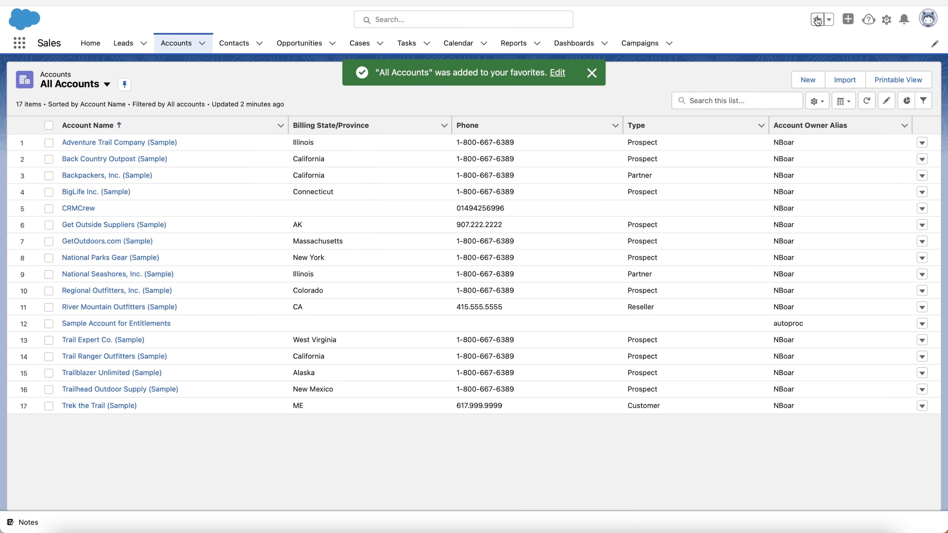
left_click(829, 20)
left_click(829, 21)
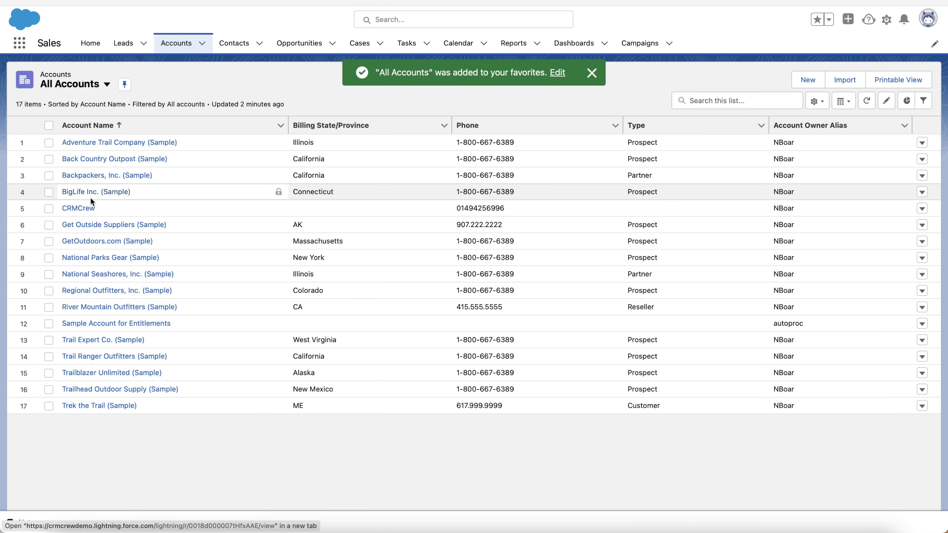
Star the CRMCrew account, check it under My Favorites, then go to All Opportunities
left_click(85, 207)
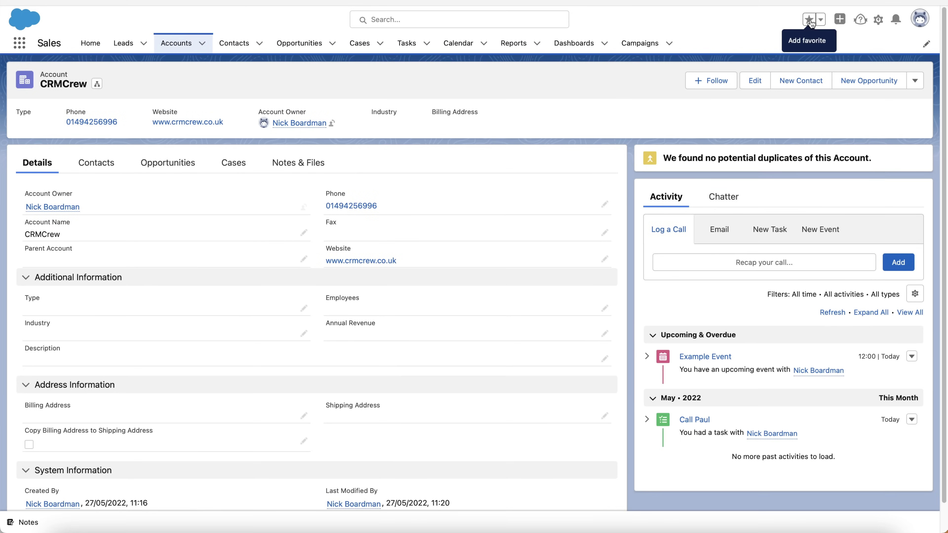
left_click(810, 20)
left_click(820, 20)
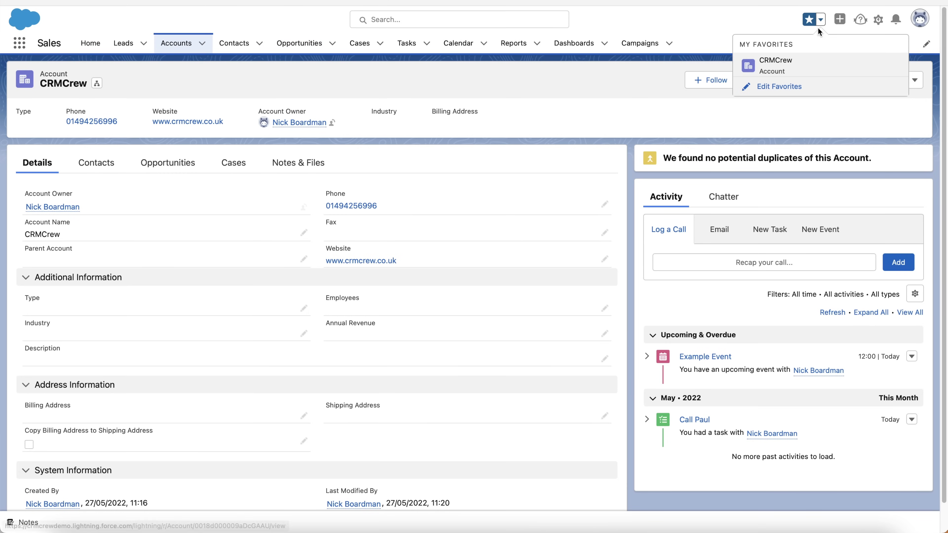
left_click(809, 20)
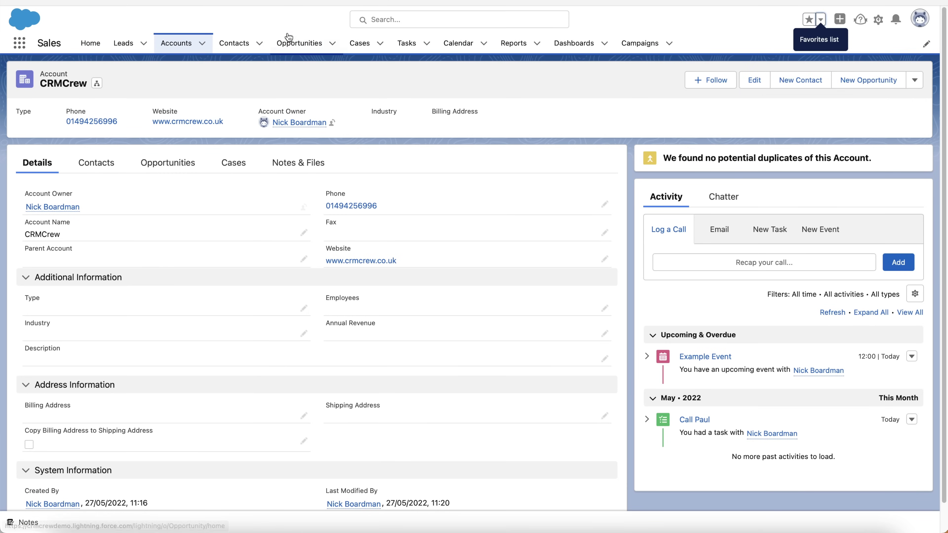
left_click(291, 41)
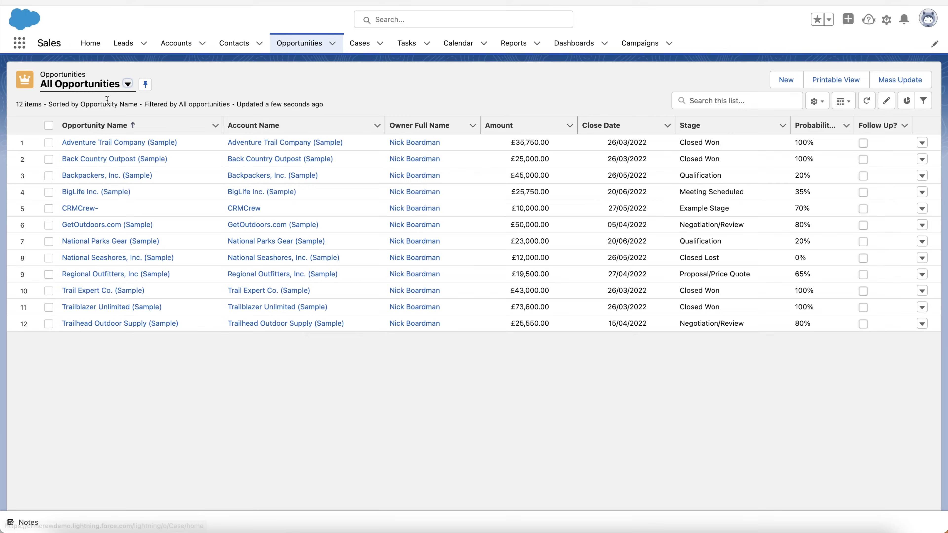
Star the CRMCrew- opportunity and preview the Global Actions menu
left_click(80, 208)
left_click(809, 20)
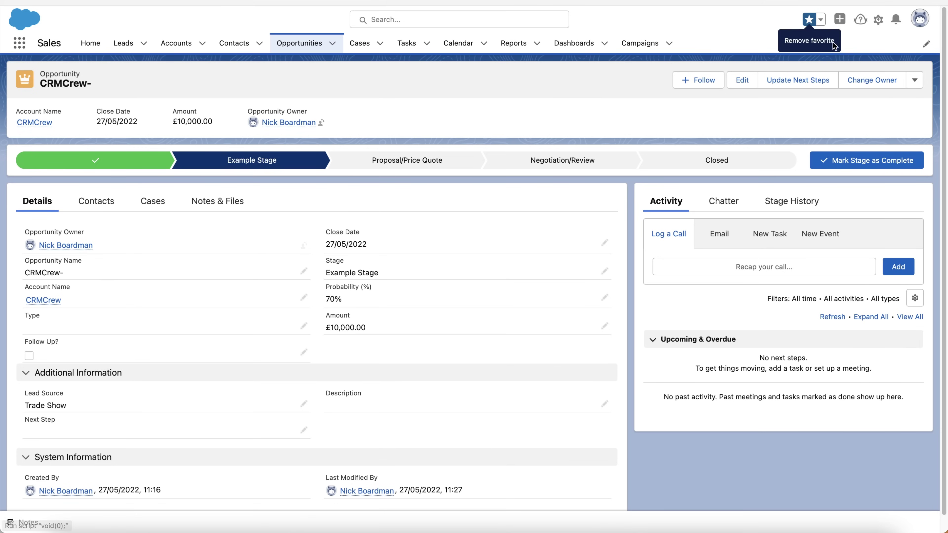
left_click(841, 20)
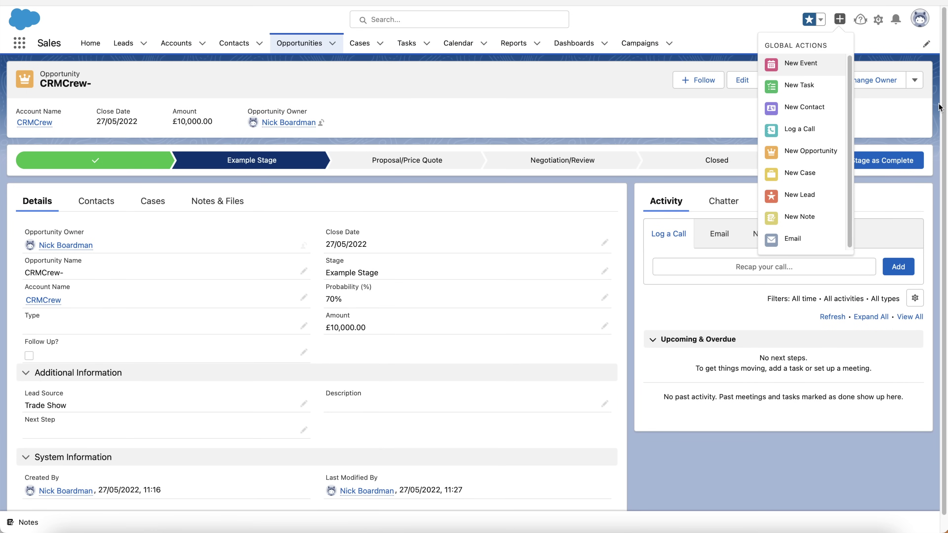
left_click(766, 21)
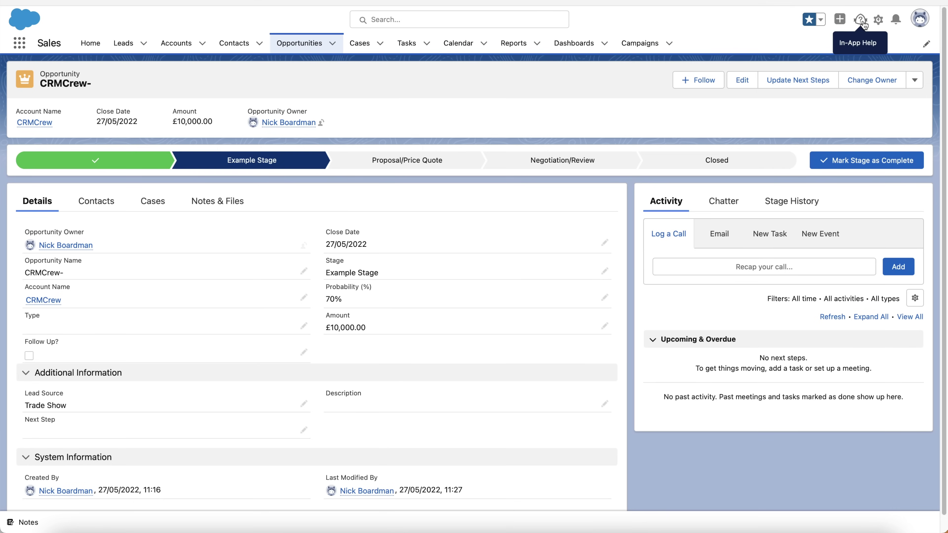
Preview the Setup gear and Notifications bell menus, then return to the Home dashboard
left_click(879, 21)
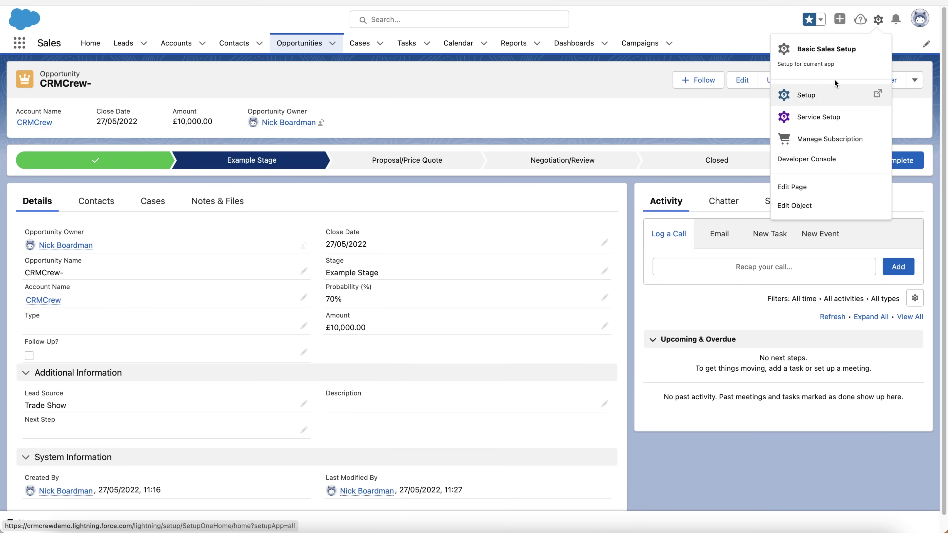
left_click(713, 23)
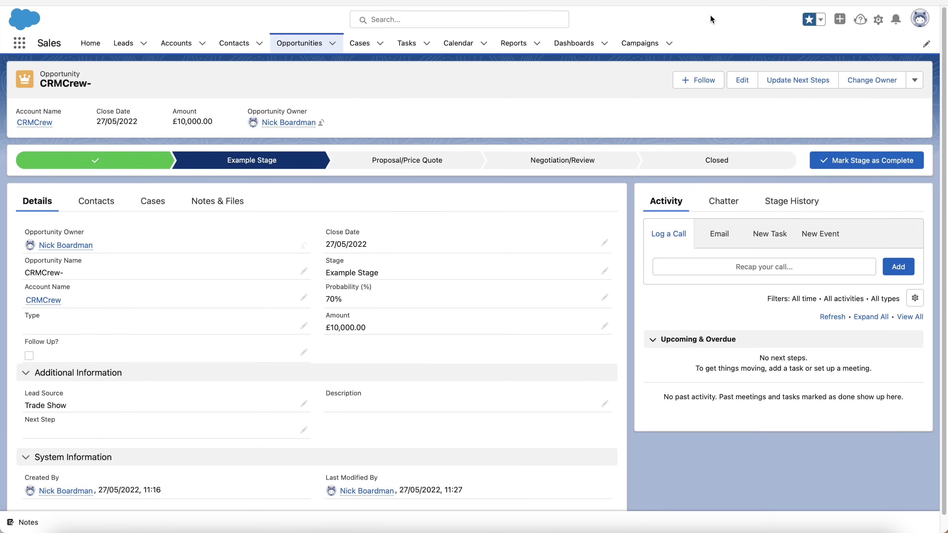
left_click(897, 19)
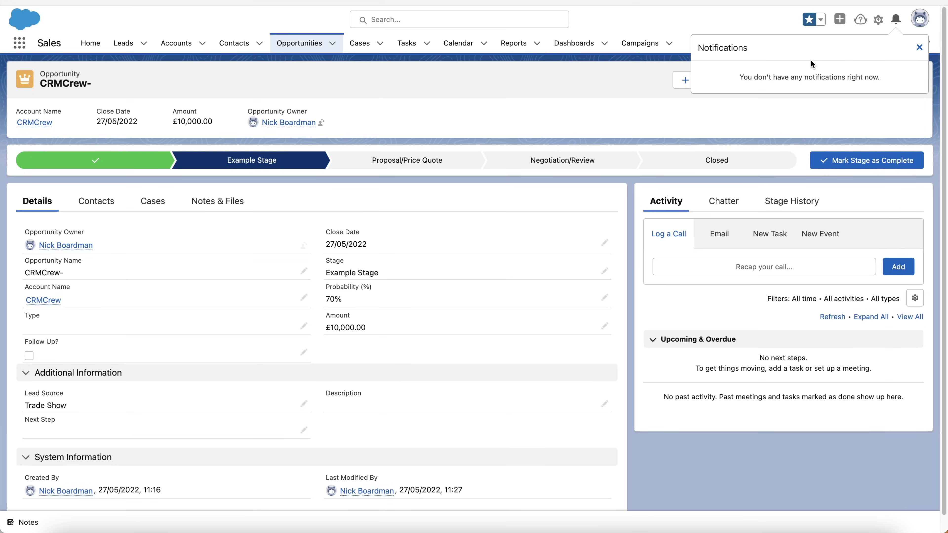
left_click(720, 21)
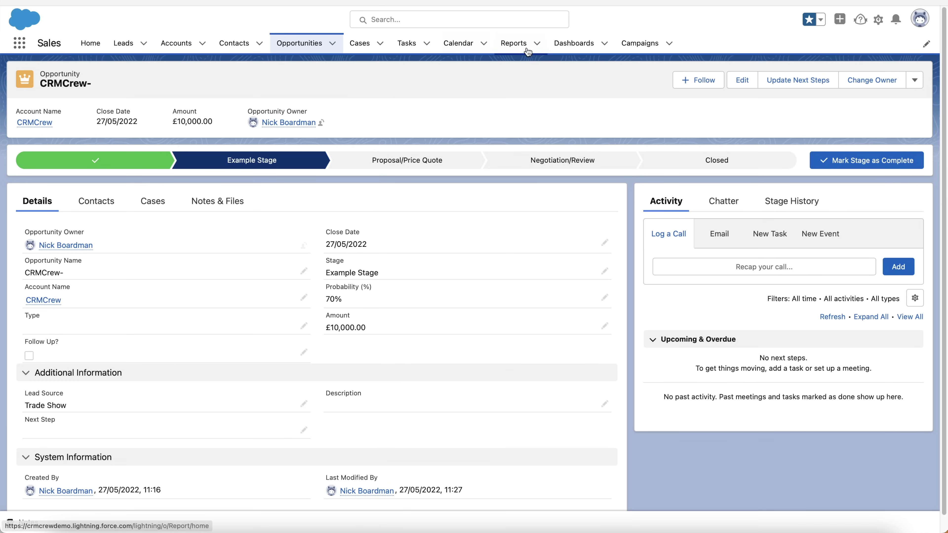
left_click(90, 43)
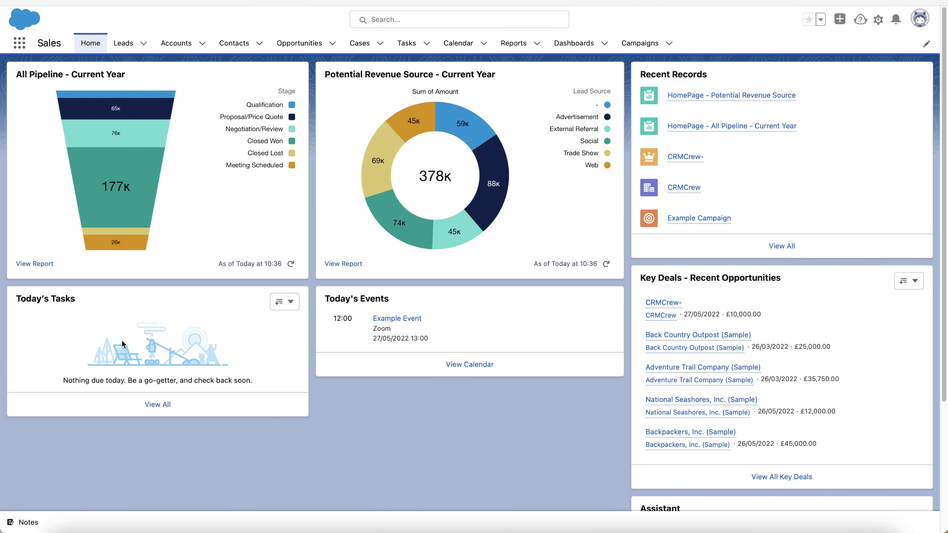
From Accounts, open the Notes utility panel and switch to the My Notes view
left_click(182, 48)
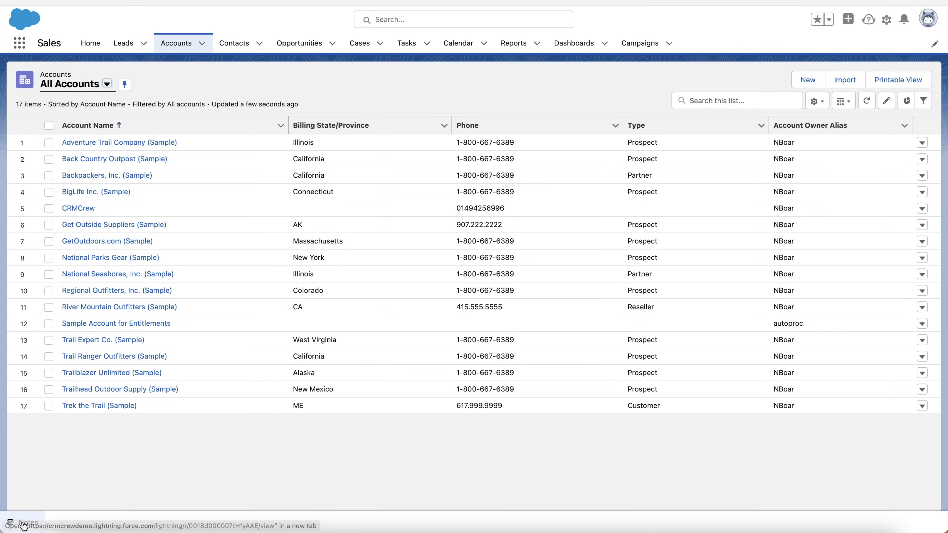
left_click(20, 522)
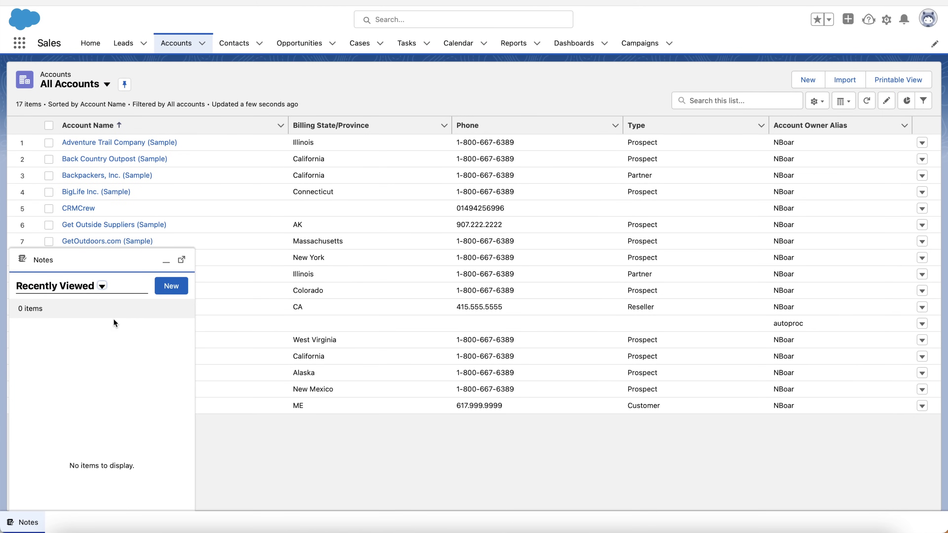
left_click(92, 285)
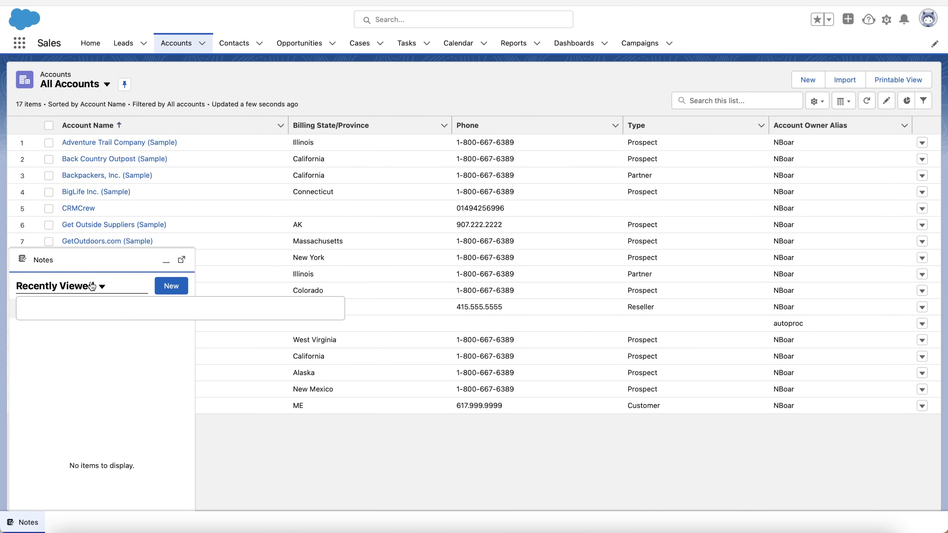
left_click(56, 324)
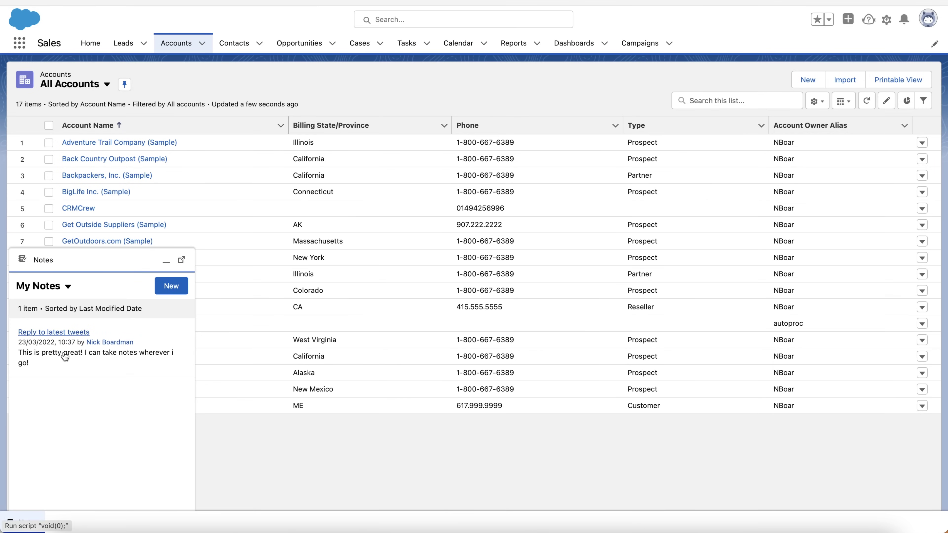
Create a note titled 'Example Note' with body 'This is a note about a note'
left_click(172, 285)
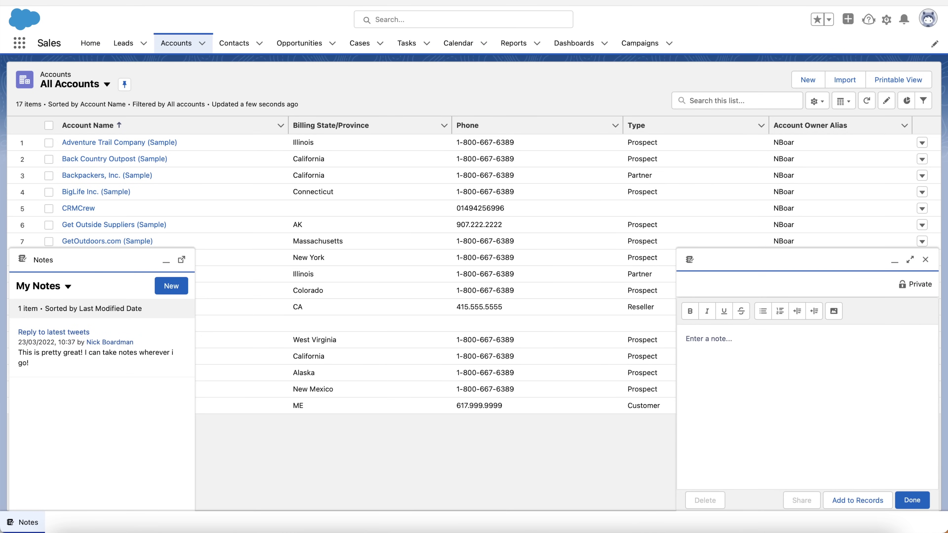
type("Example Note")
left_click(923, 410)
type("This is a note")
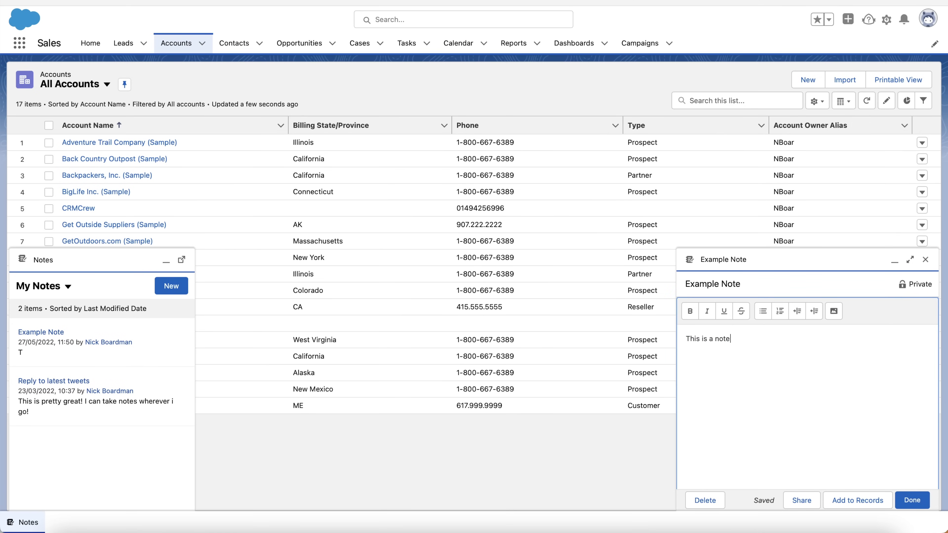
type(" about a note")
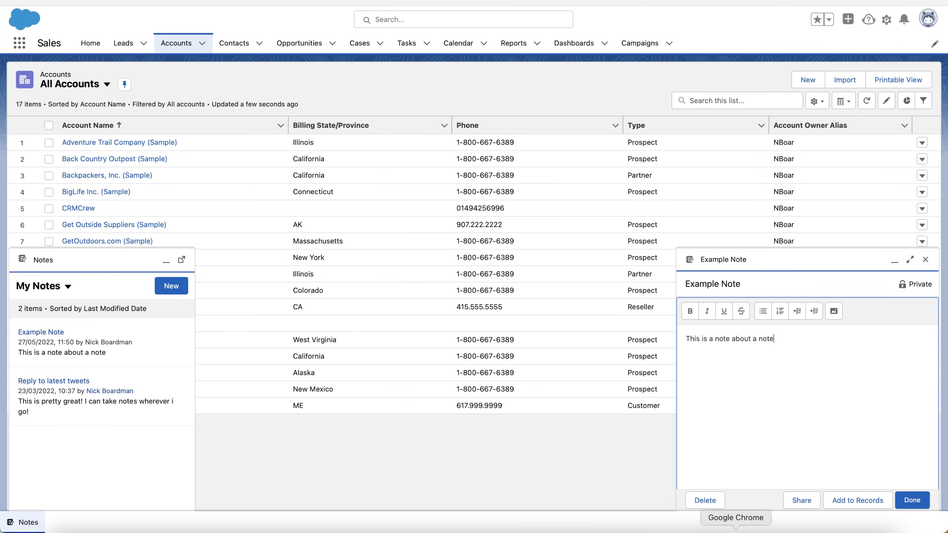
left_click(912, 500)
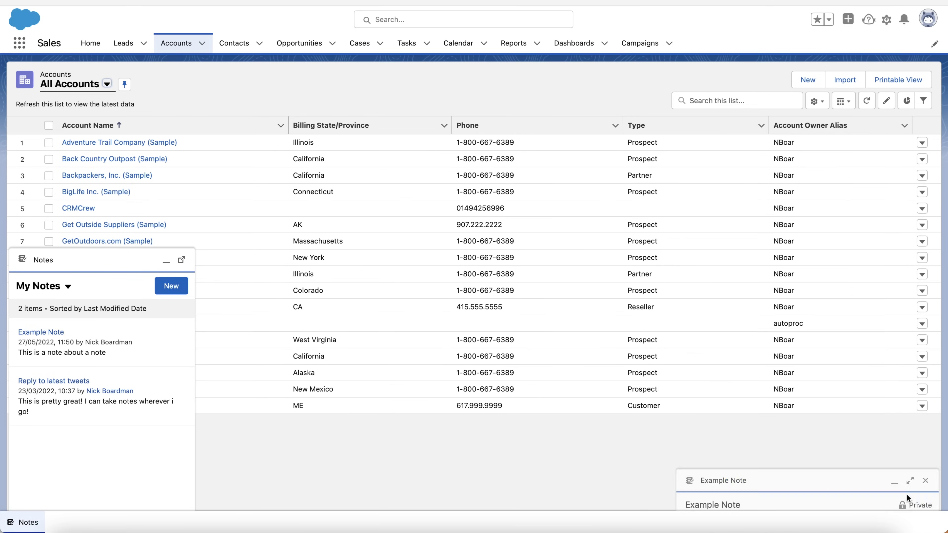
Reopen Example Note to check it, minimize the Notes panel and go Home
left_click(41, 333)
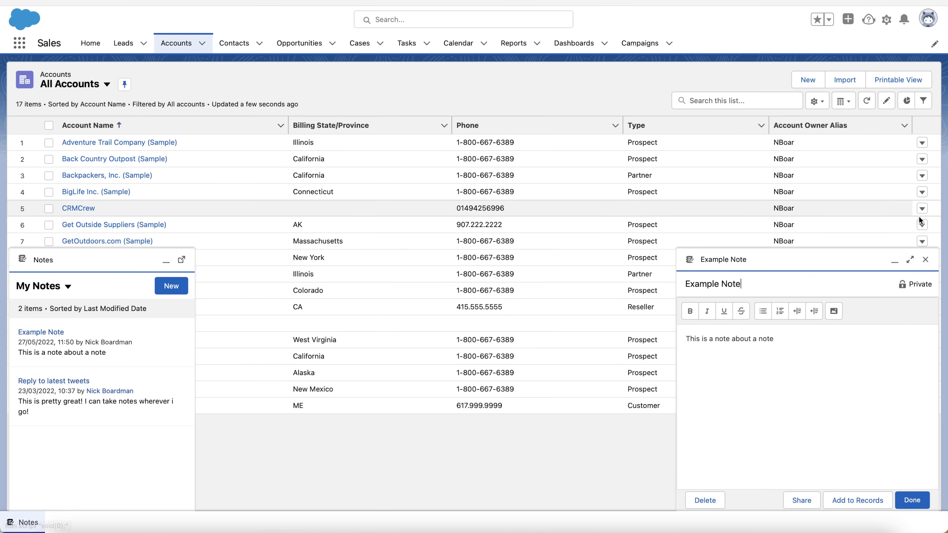
left_click(926, 260)
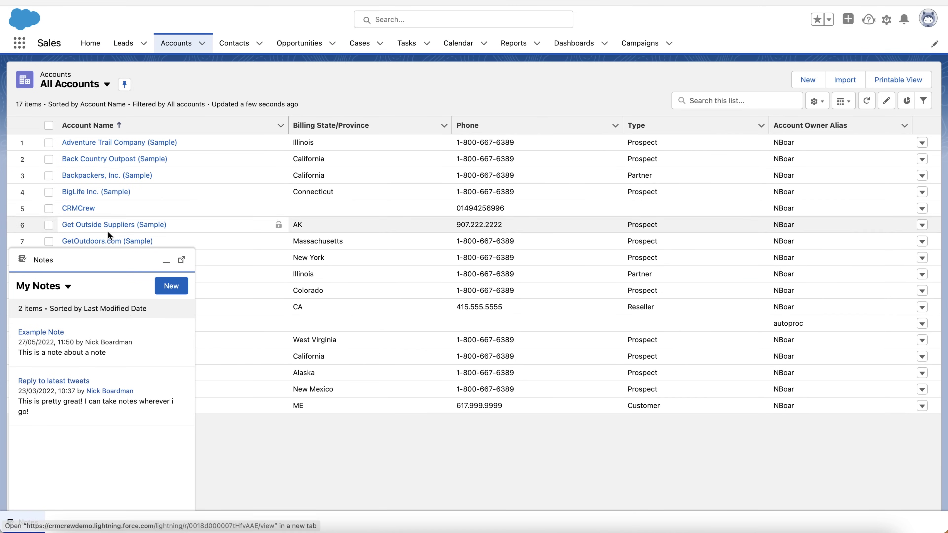
left_click(166, 261)
left_click(88, 41)
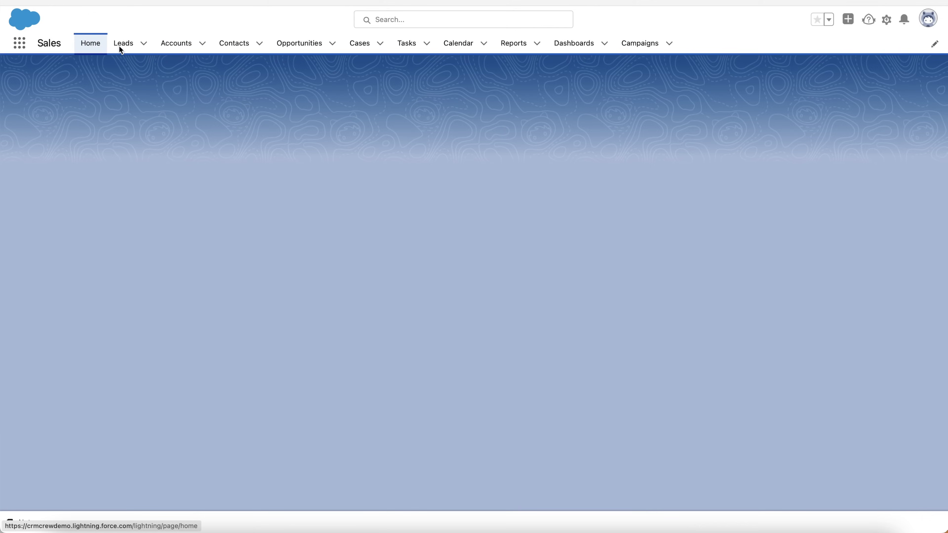